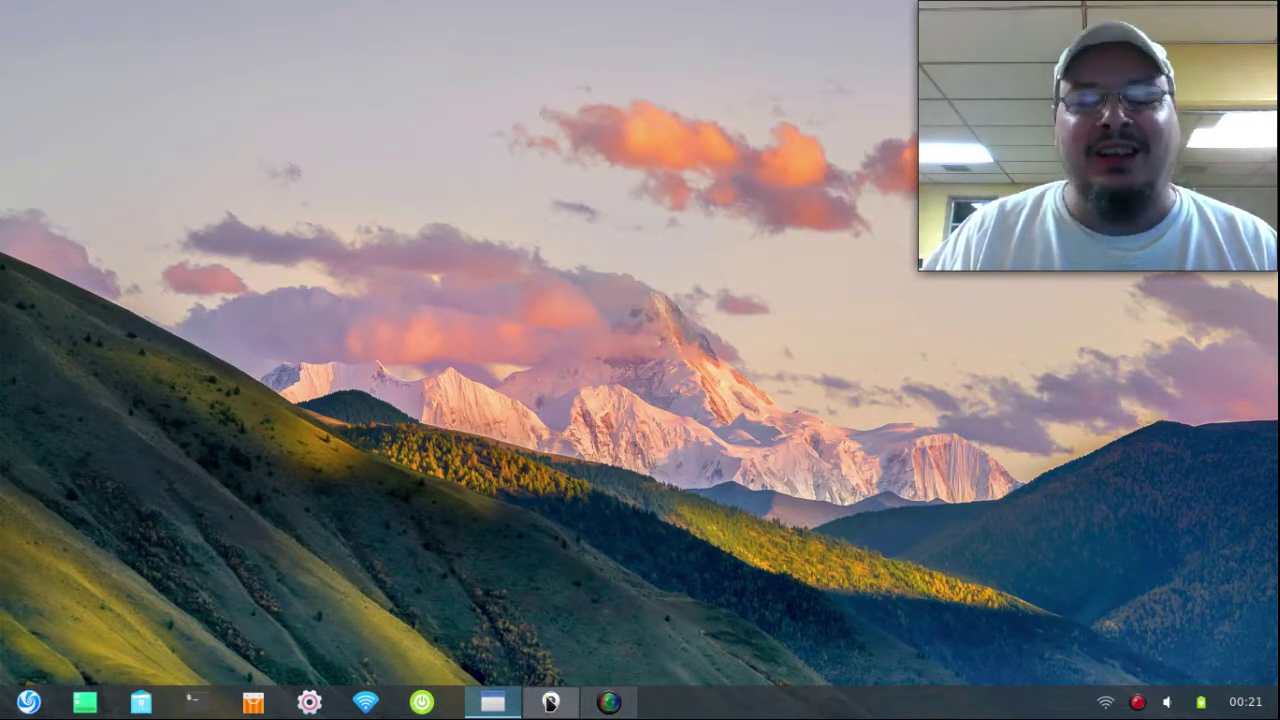
Close the camera preview and launch Tint2 Settings from the desktop menu's Settings submenu
left_click(551, 702)
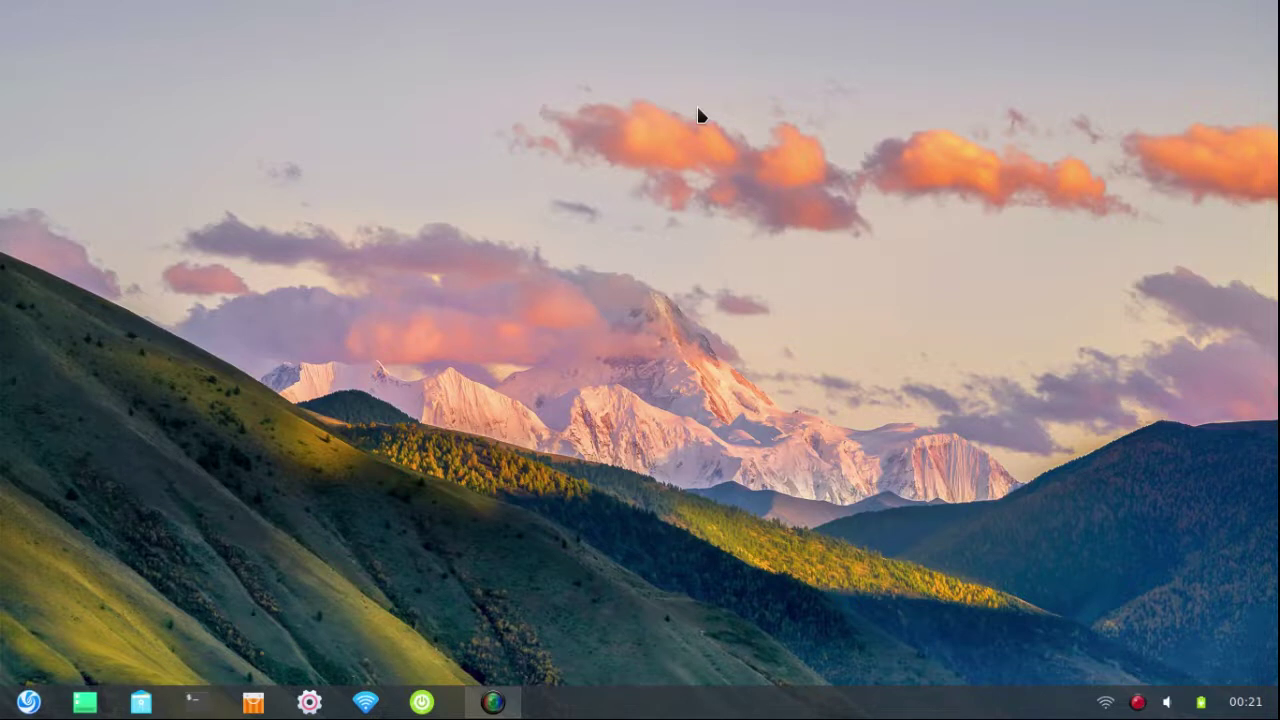
right_click(133, 121)
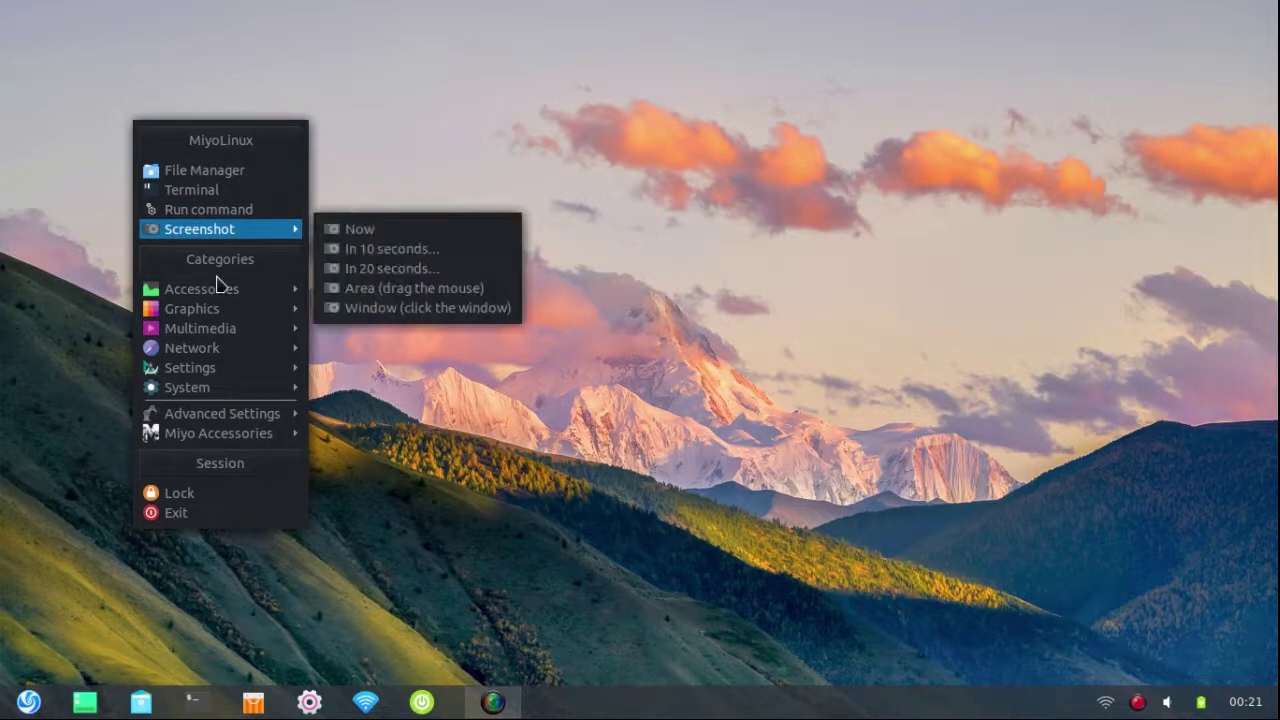
mouse_move(220, 372)
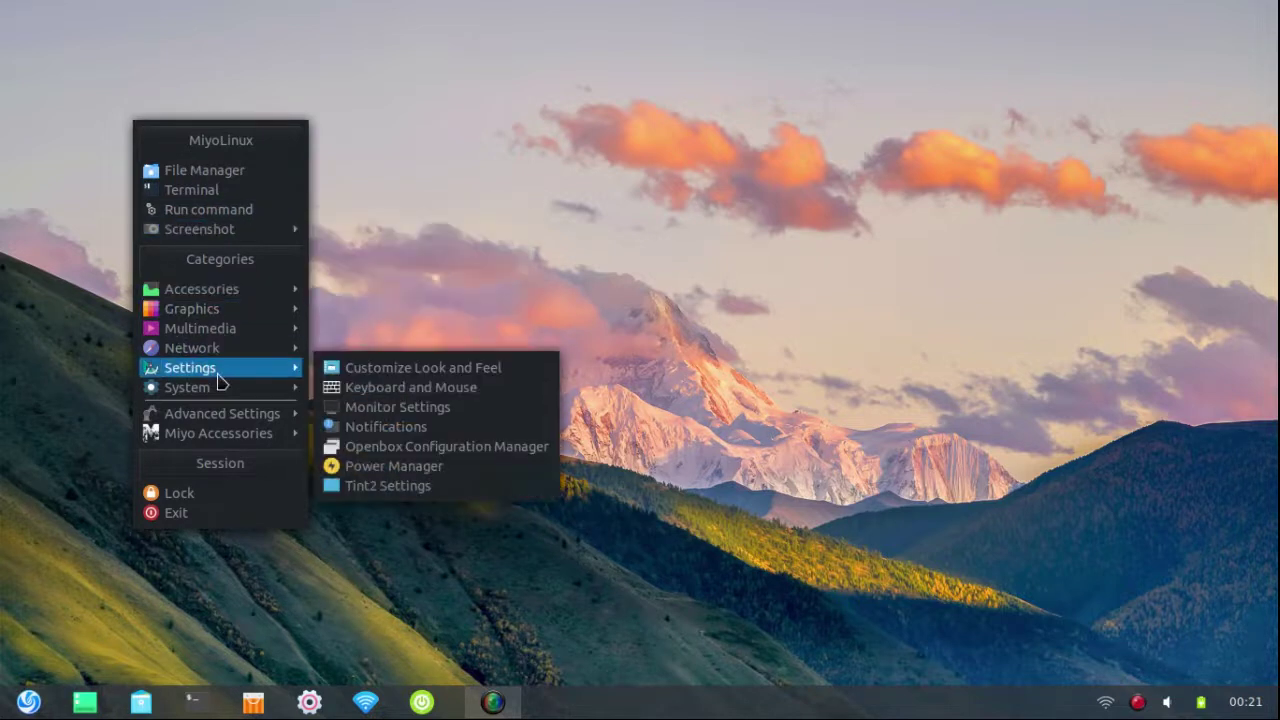
left_click(385, 490)
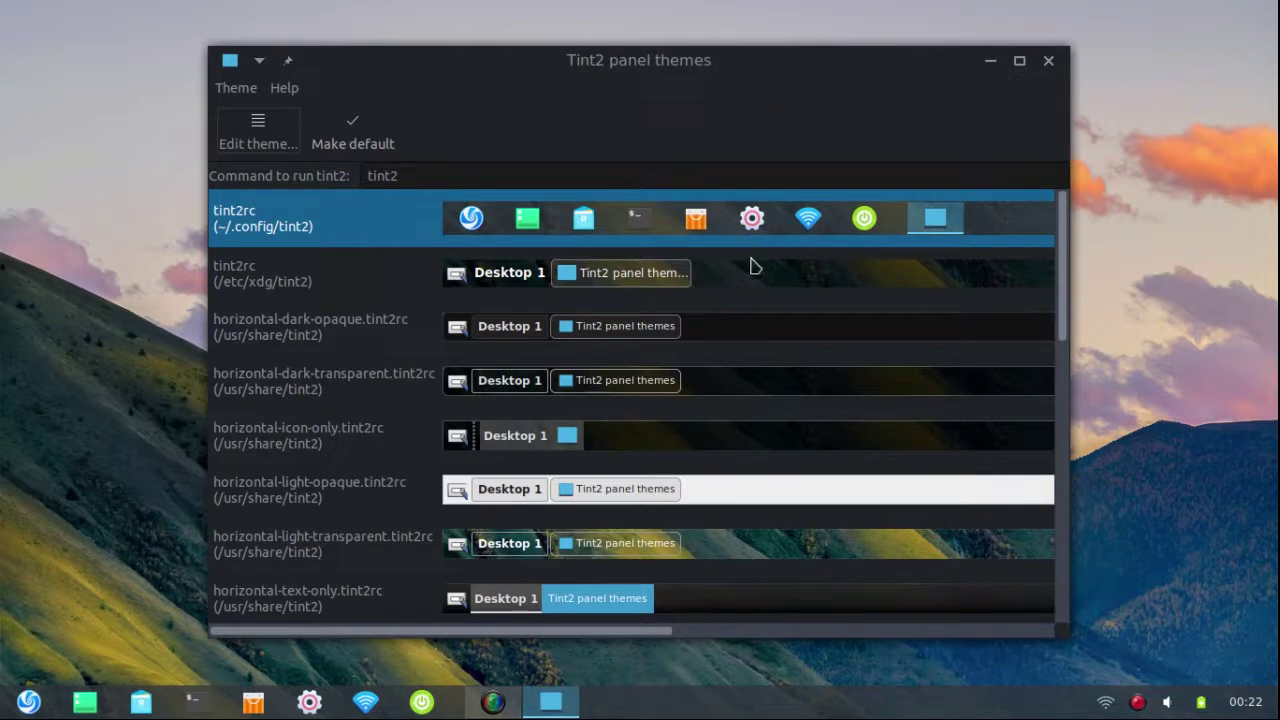
Select horizontal-light-transparent.tint2rc and make it the default theme, confirming the replacement
scroll(795, 331, "down", 1)
scroll(760, 325, "down", 1)
scroll(727, 320, "up", 1)
scroll(721, 322, "down", 2)
scroll(718, 327, "down", 1)
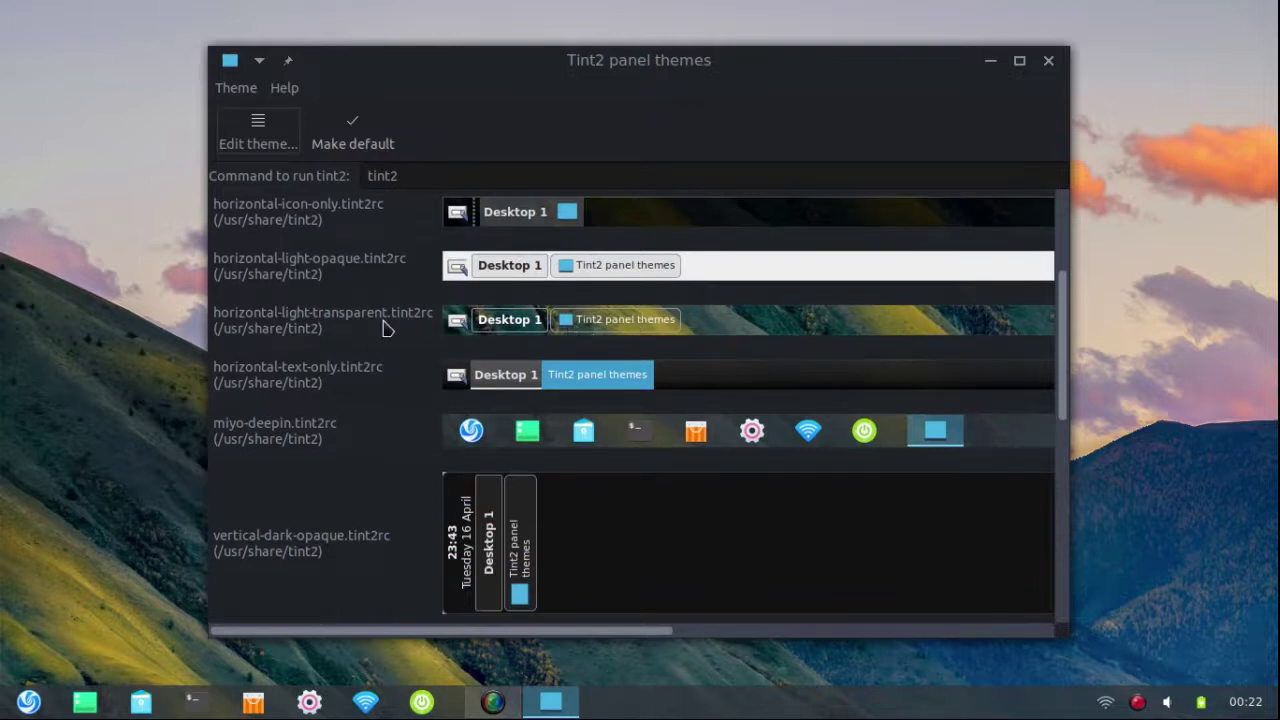
left_click(726, 330)
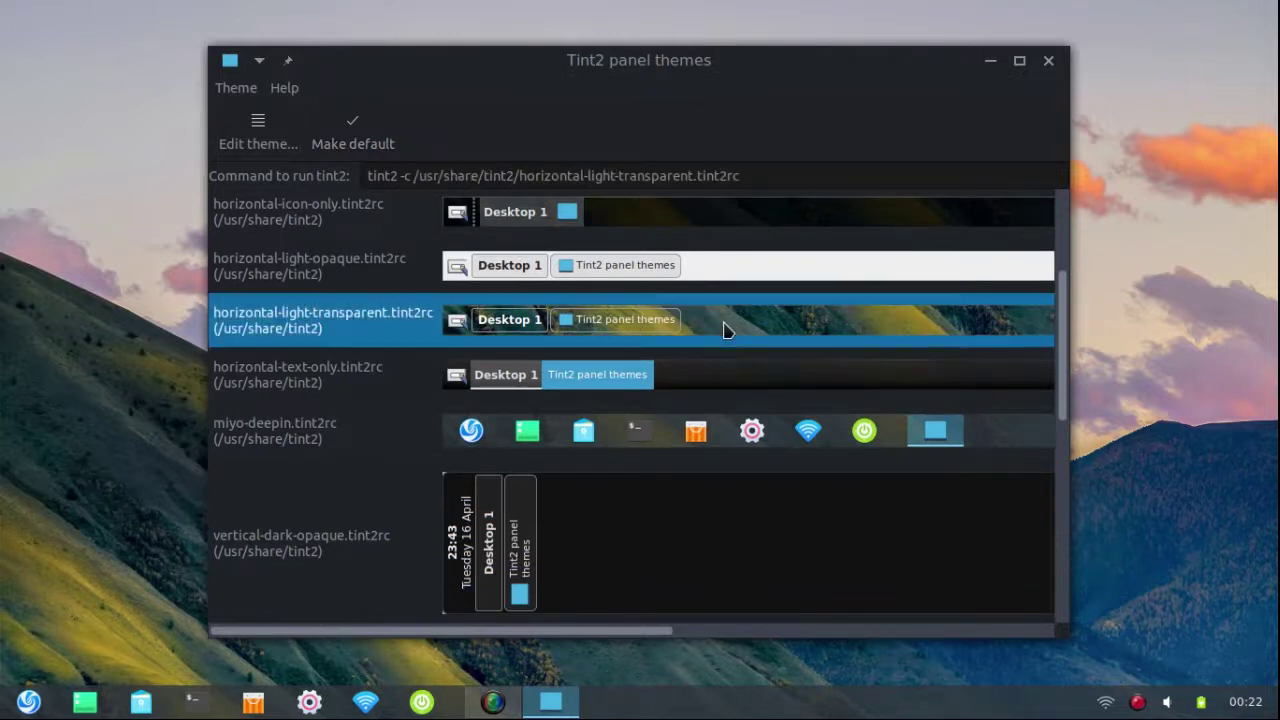
left_click(355, 135)
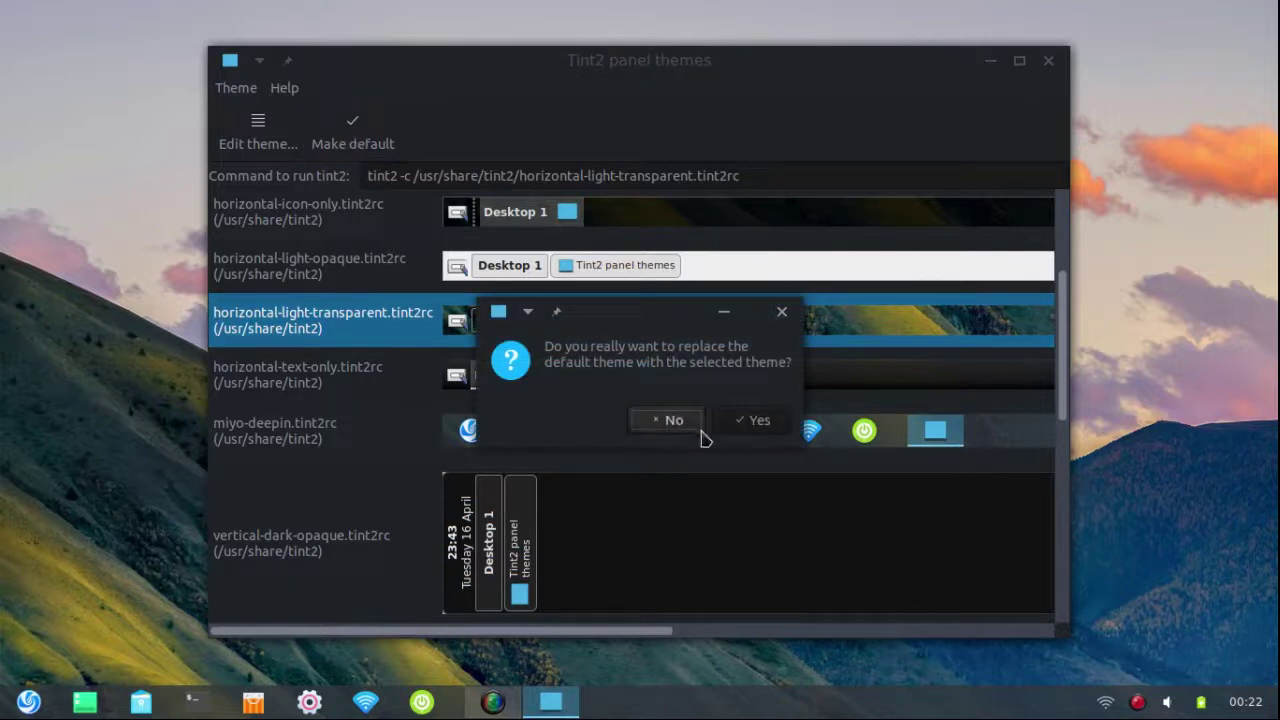
left_click(758, 421)
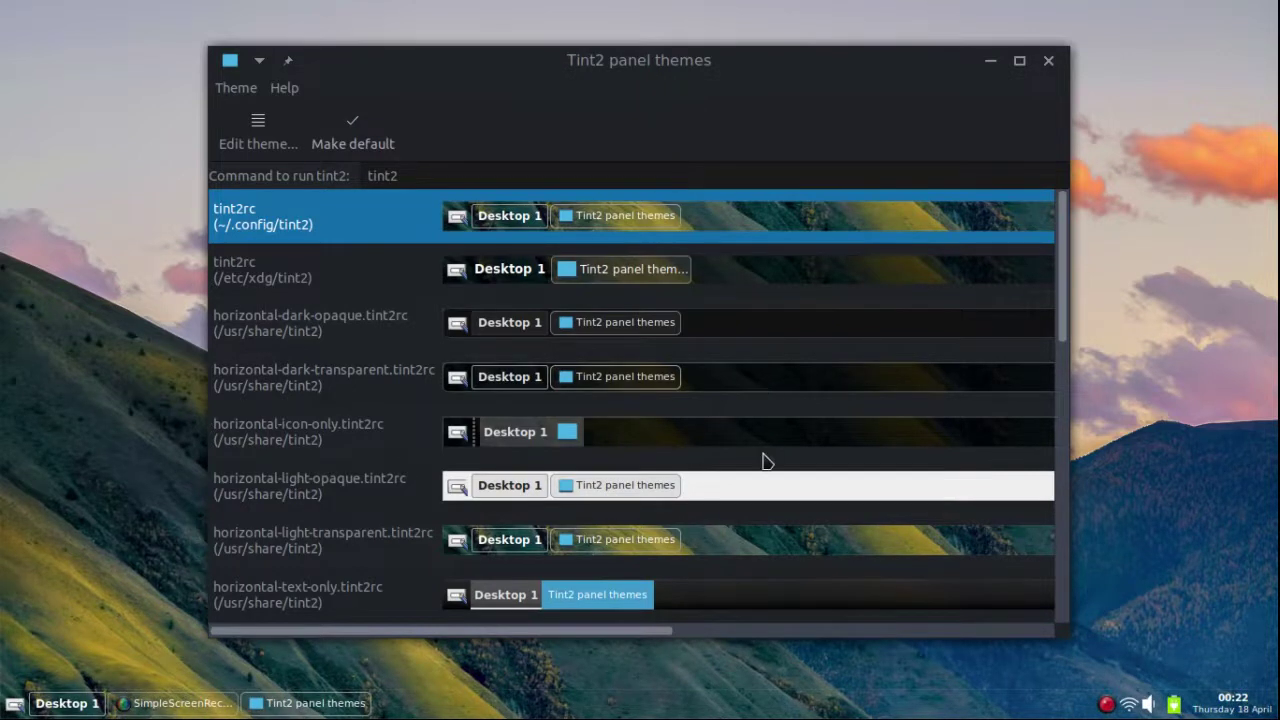
Open the user's tint2rc (~/.config/tint2) theme with Edit theme…
scroll(765, 457, "down", 1)
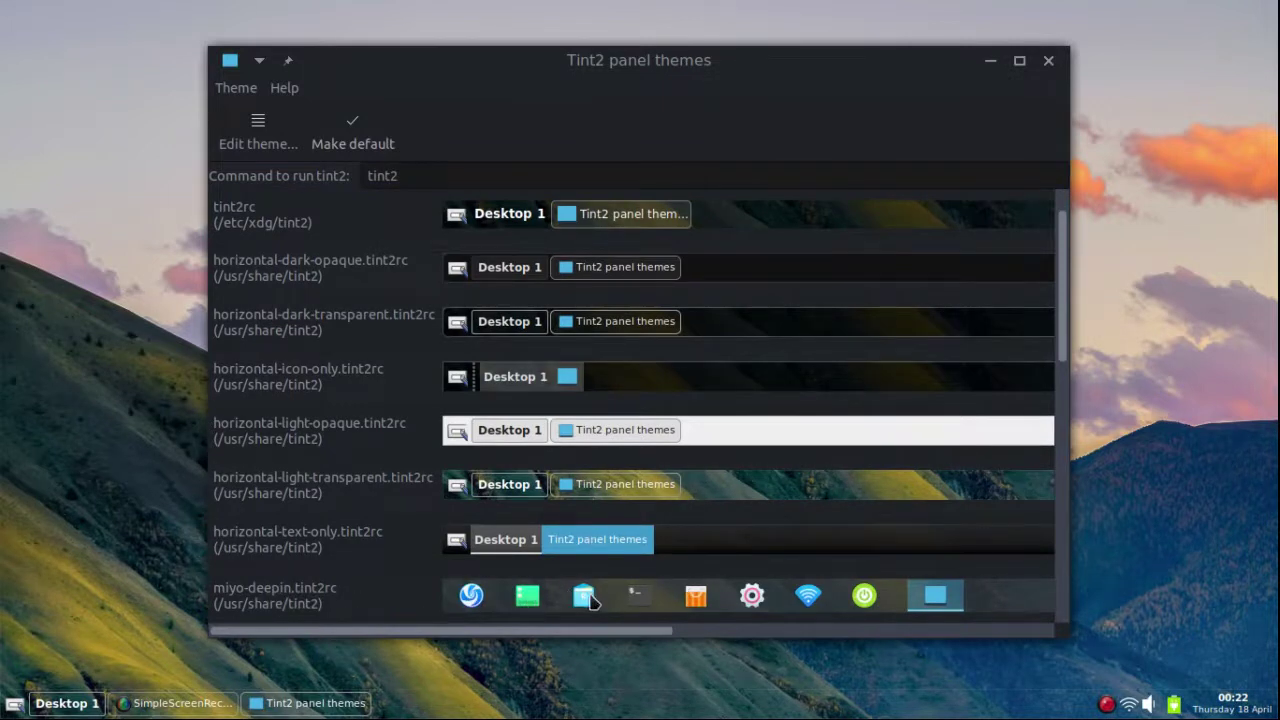
scroll(585, 600, "up", 1)
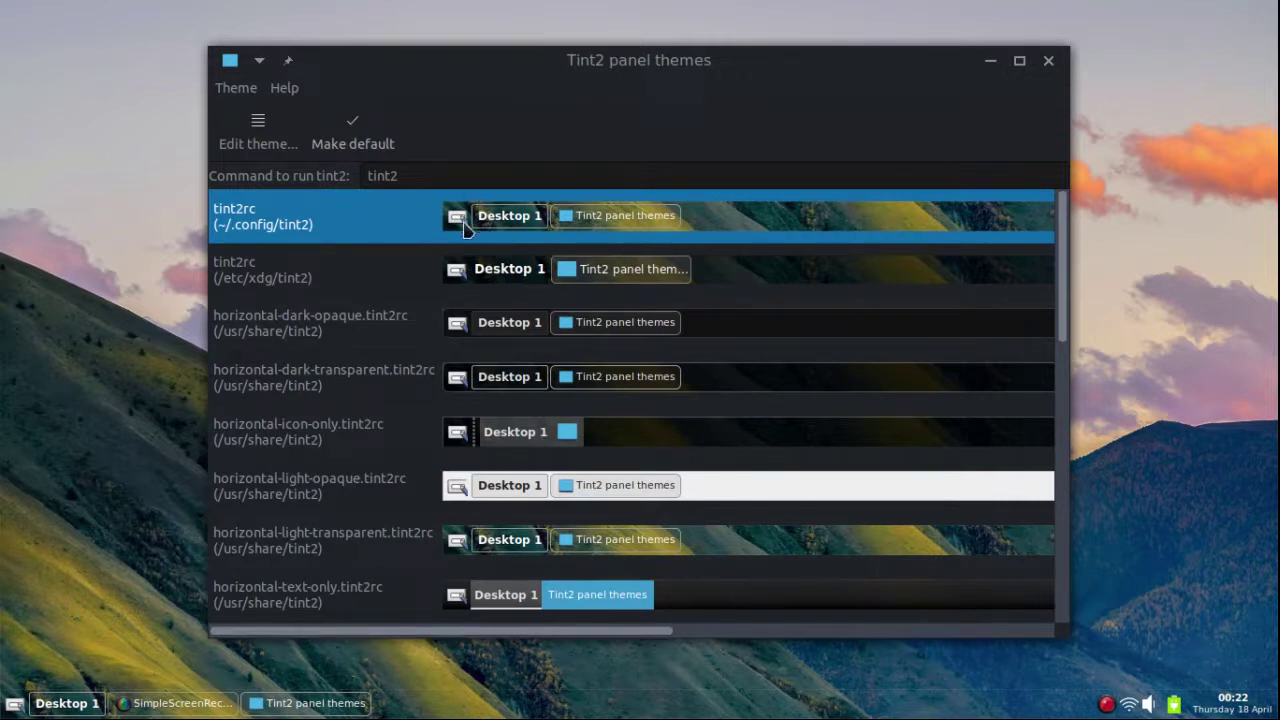
left_click(257, 137)
Open the tint2rc Properties, set the panel Position to top centre, and apply
double_click(800, 345)
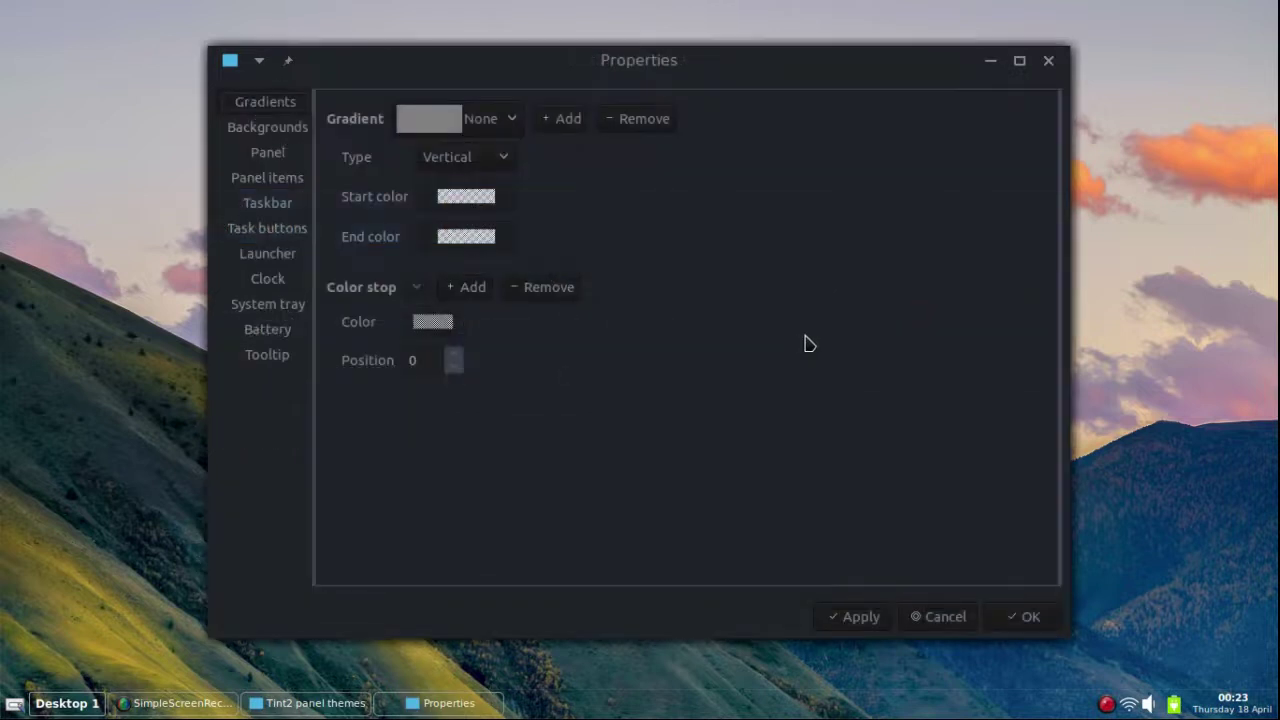
left_click_drag(641, 63, 636, 93)
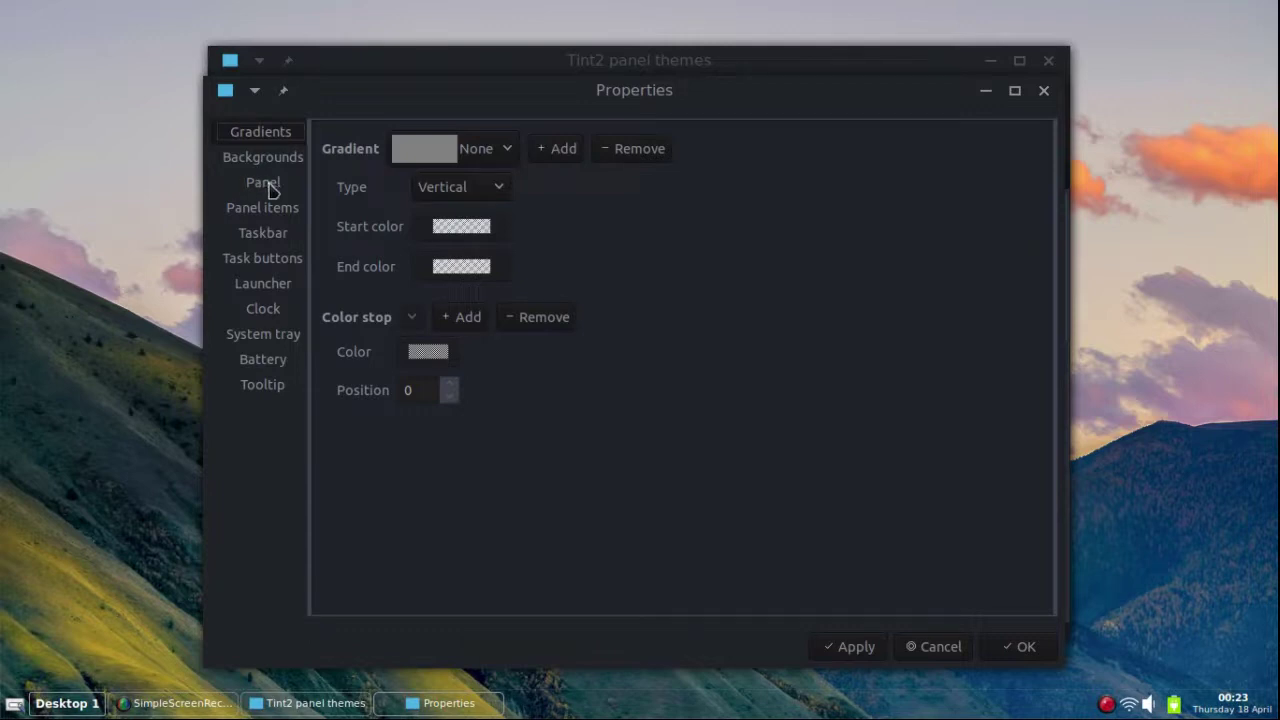
left_click(279, 191)
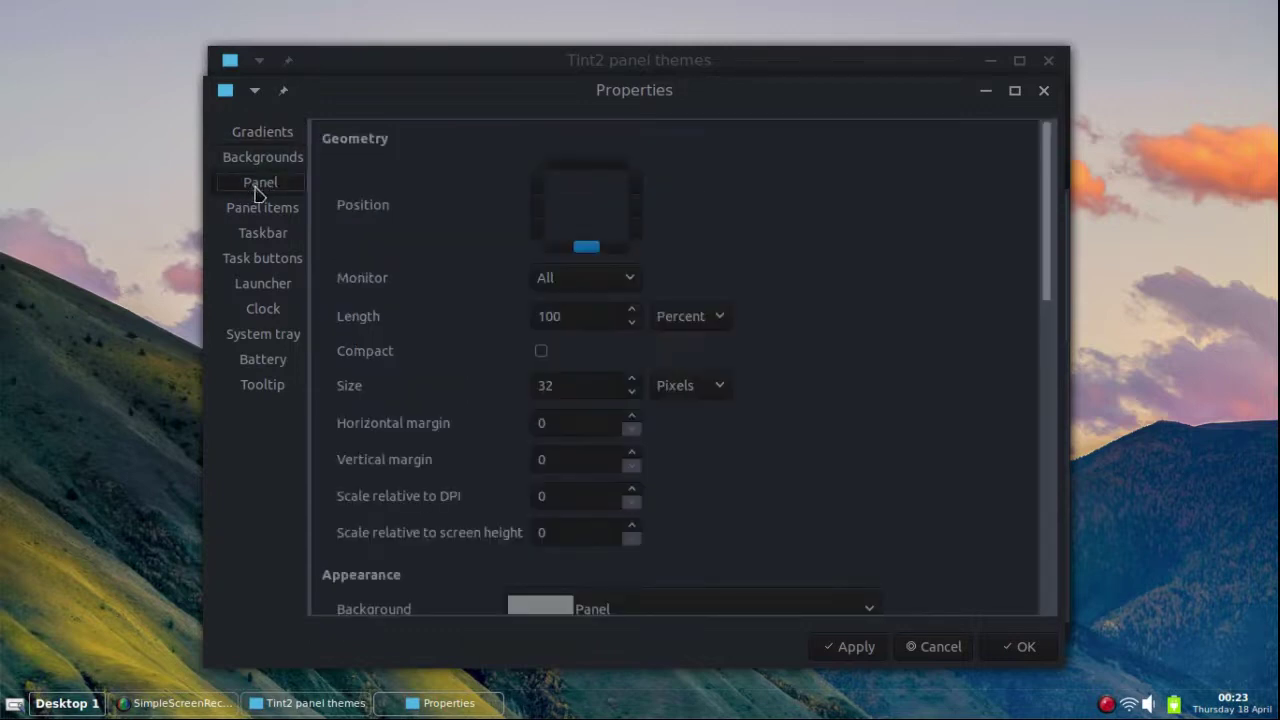
left_click(588, 165)
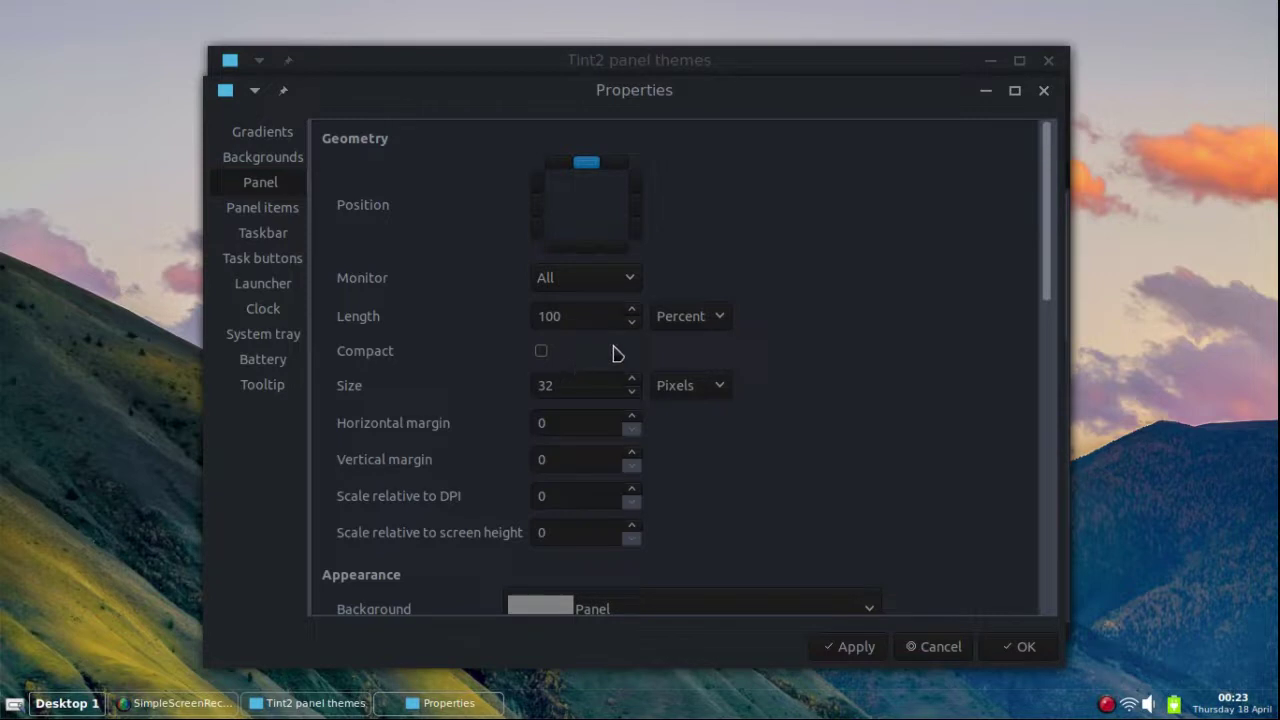
scroll(466, 370, "down", 10)
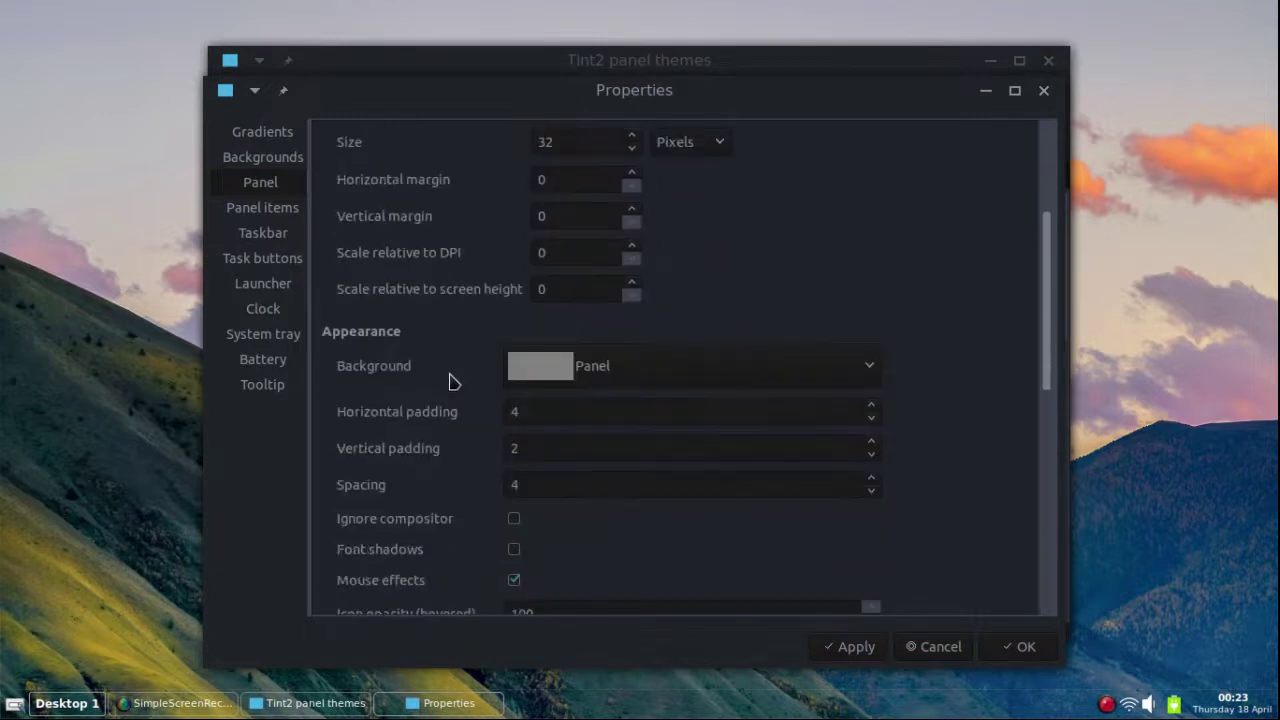
scroll(446, 386, "down", 5)
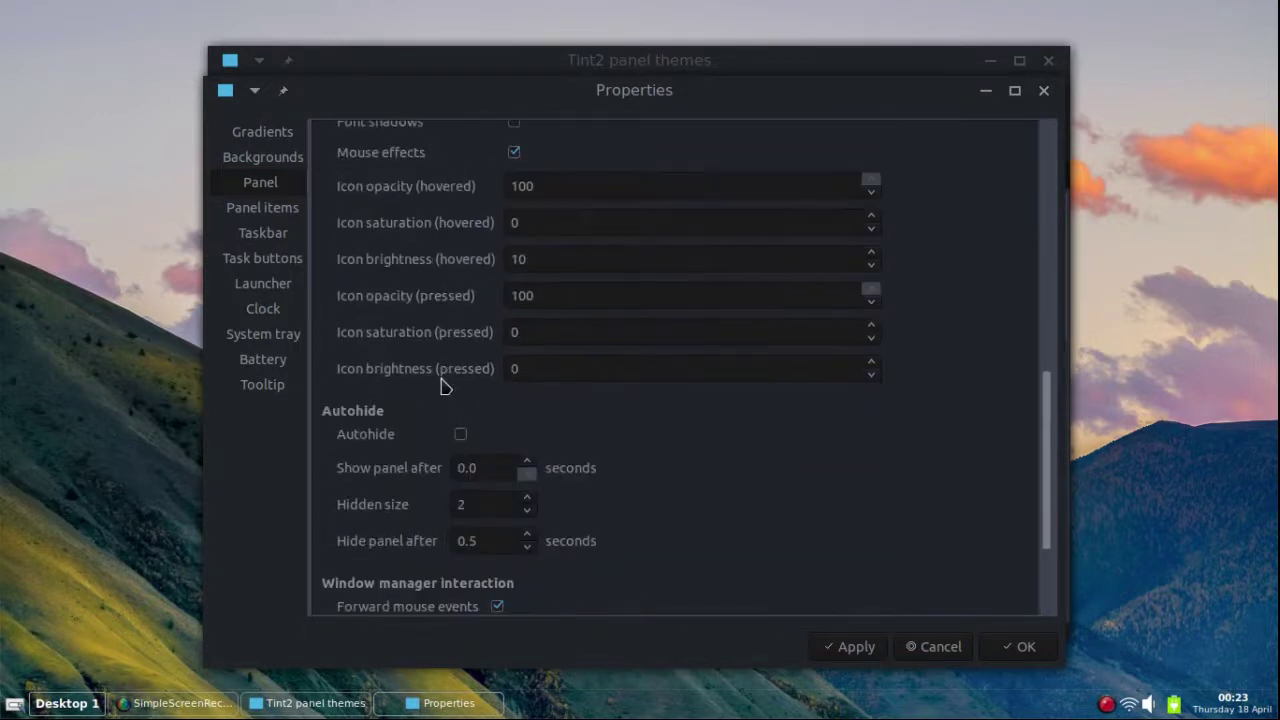
scroll(445, 386, "up", 15)
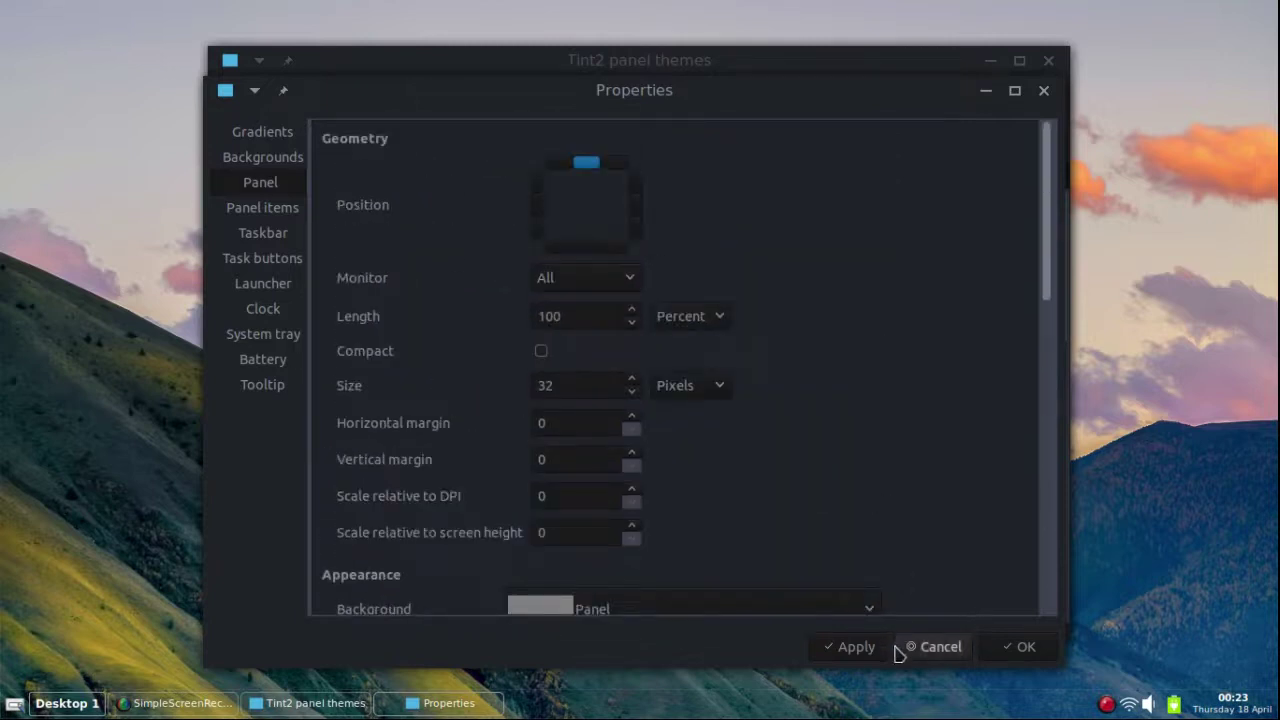
left_click(842, 648)
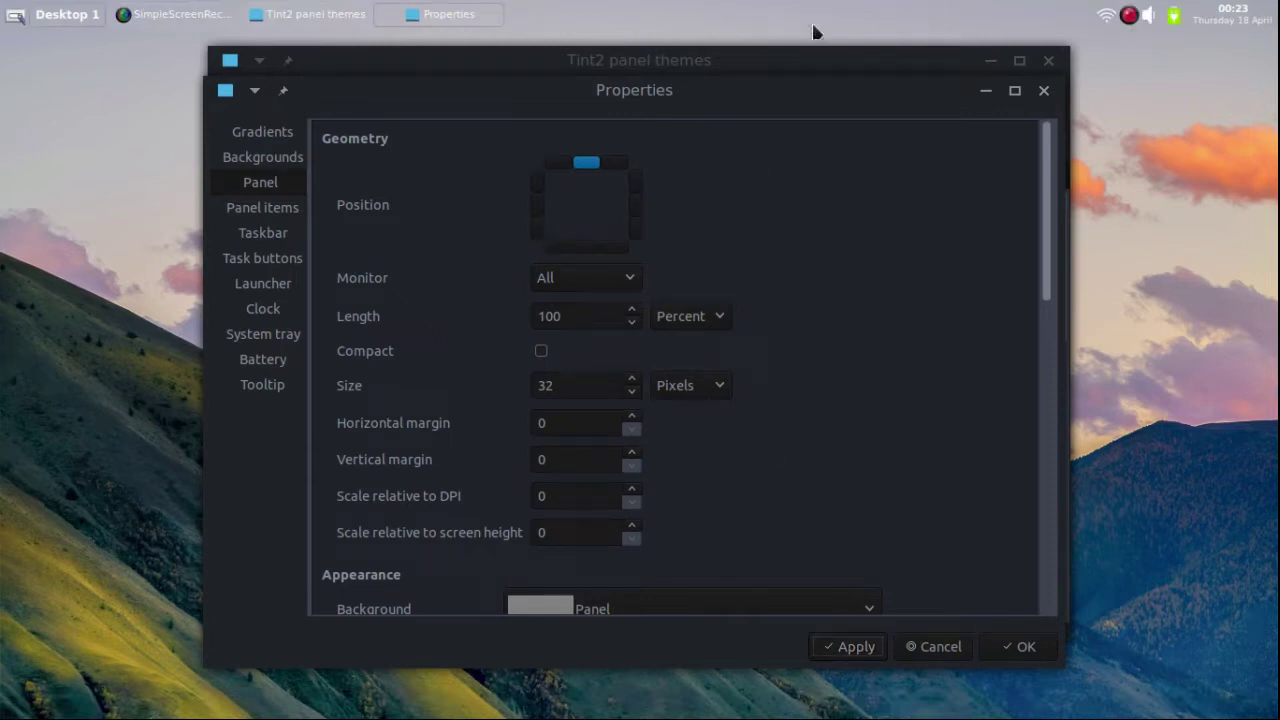
Remove Taskbar, System tray and Clock from Panel items, leaving only Launcher, and apply
left_click(261, 212)
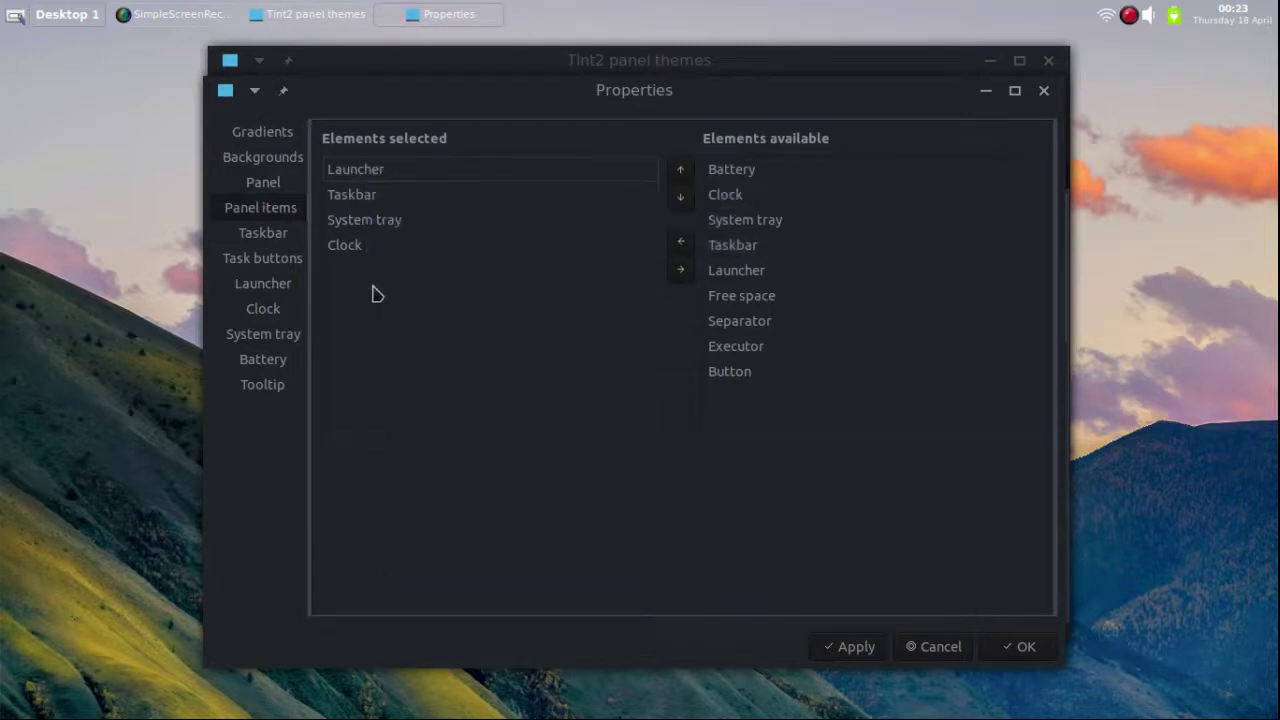
left_click(355, 204)
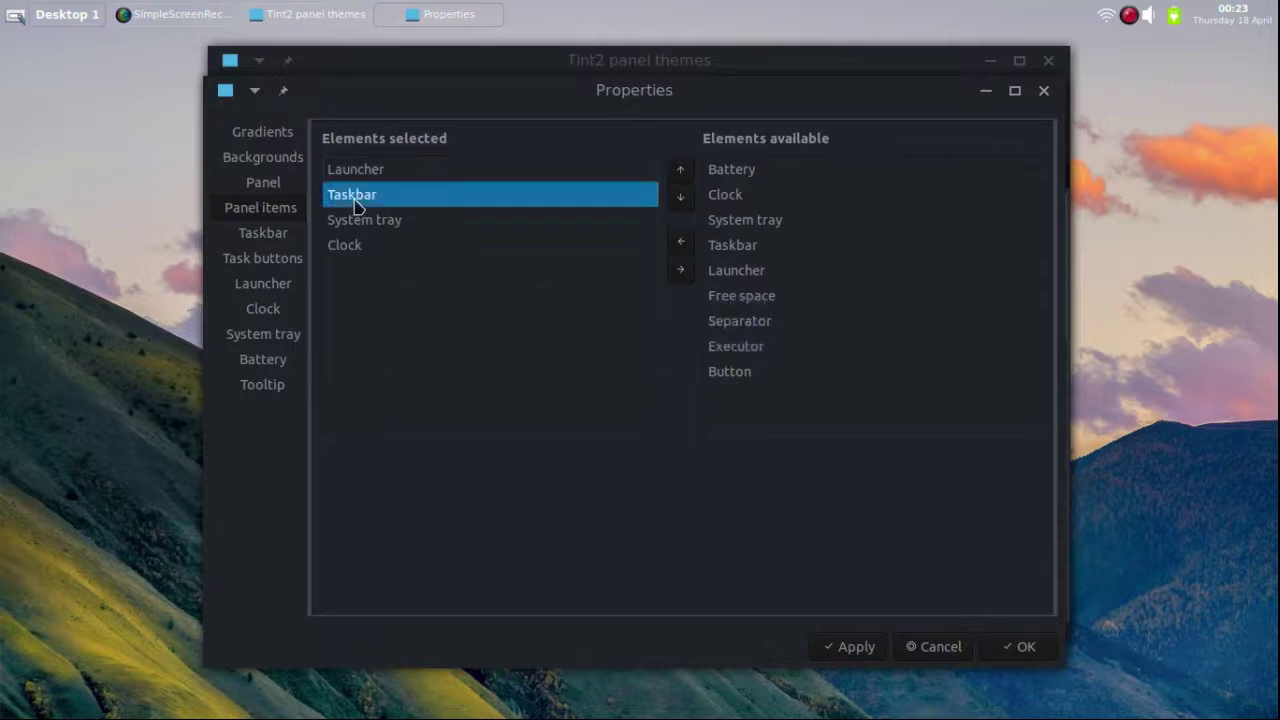
left_click(682, 272)
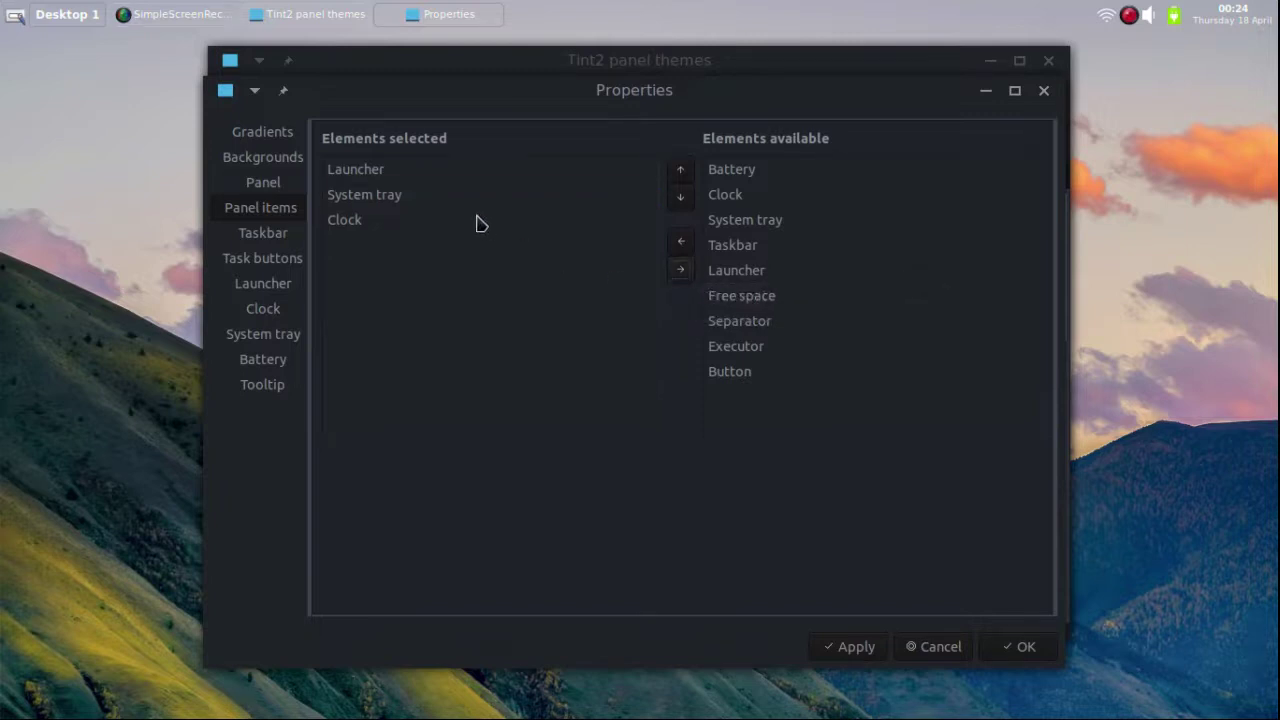
left_click(404, 200)
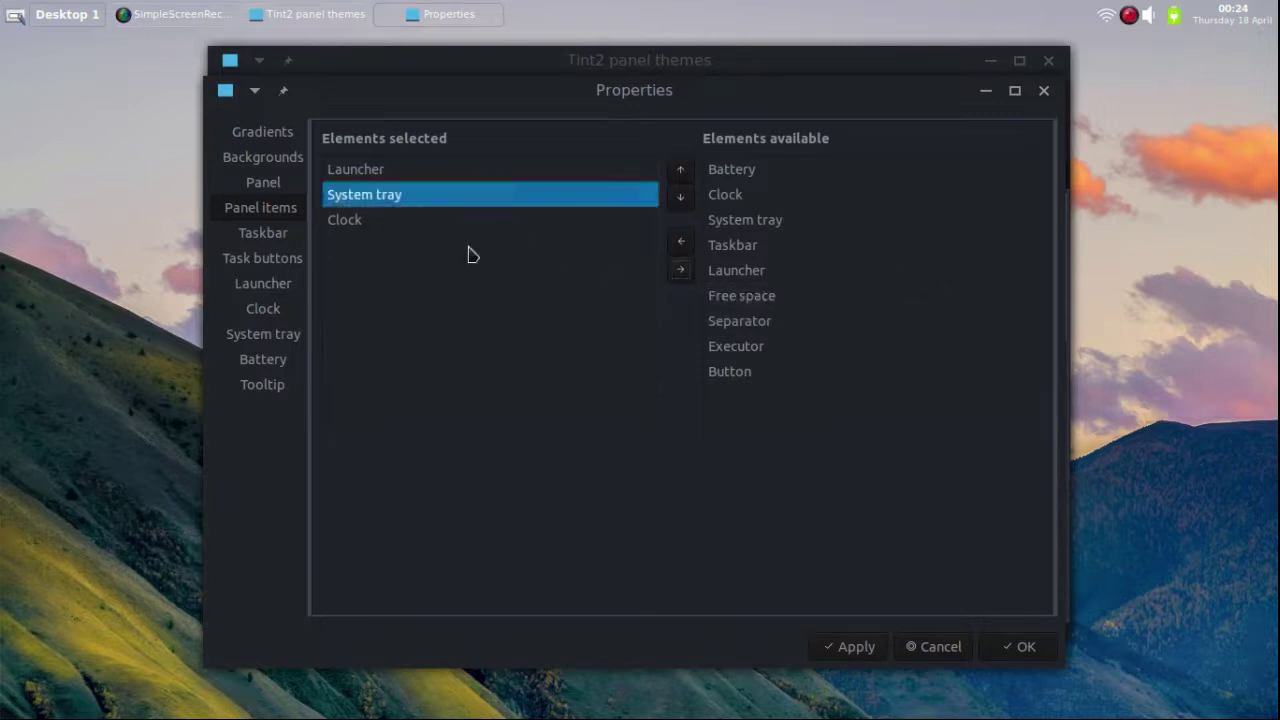
left_click(670, 272)
left_click(387, 205)
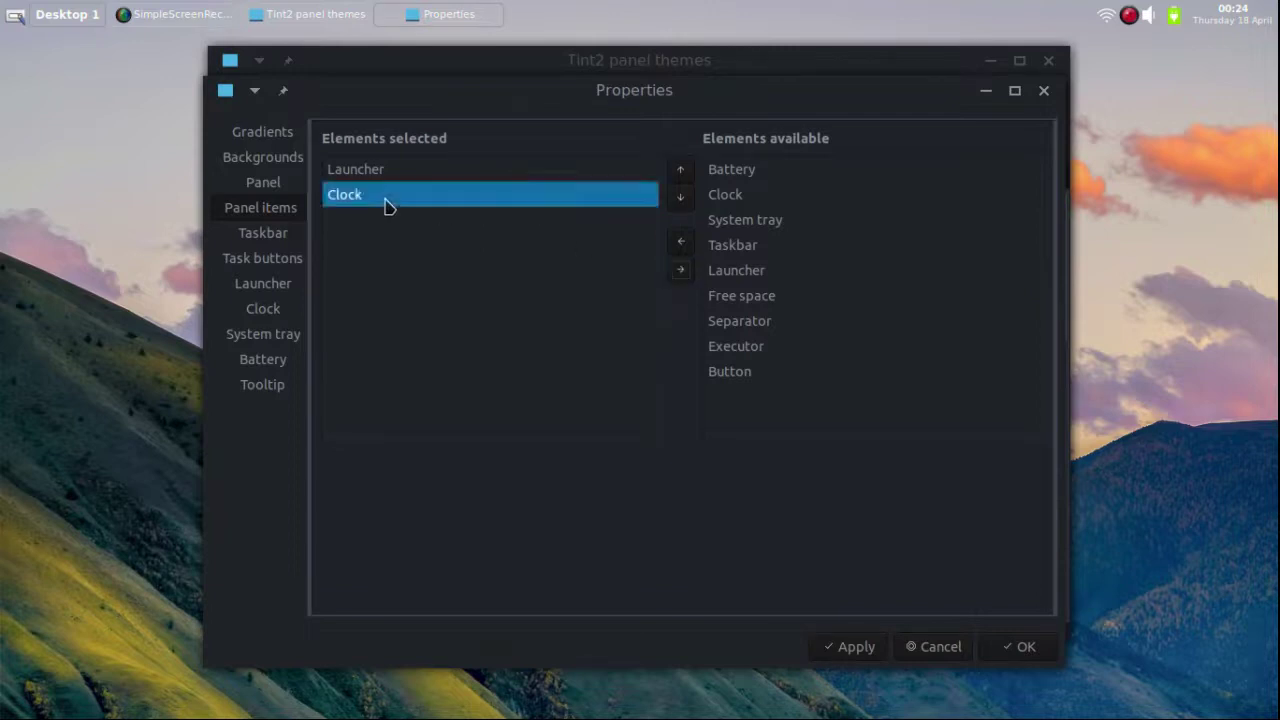
left_click(678, 278)
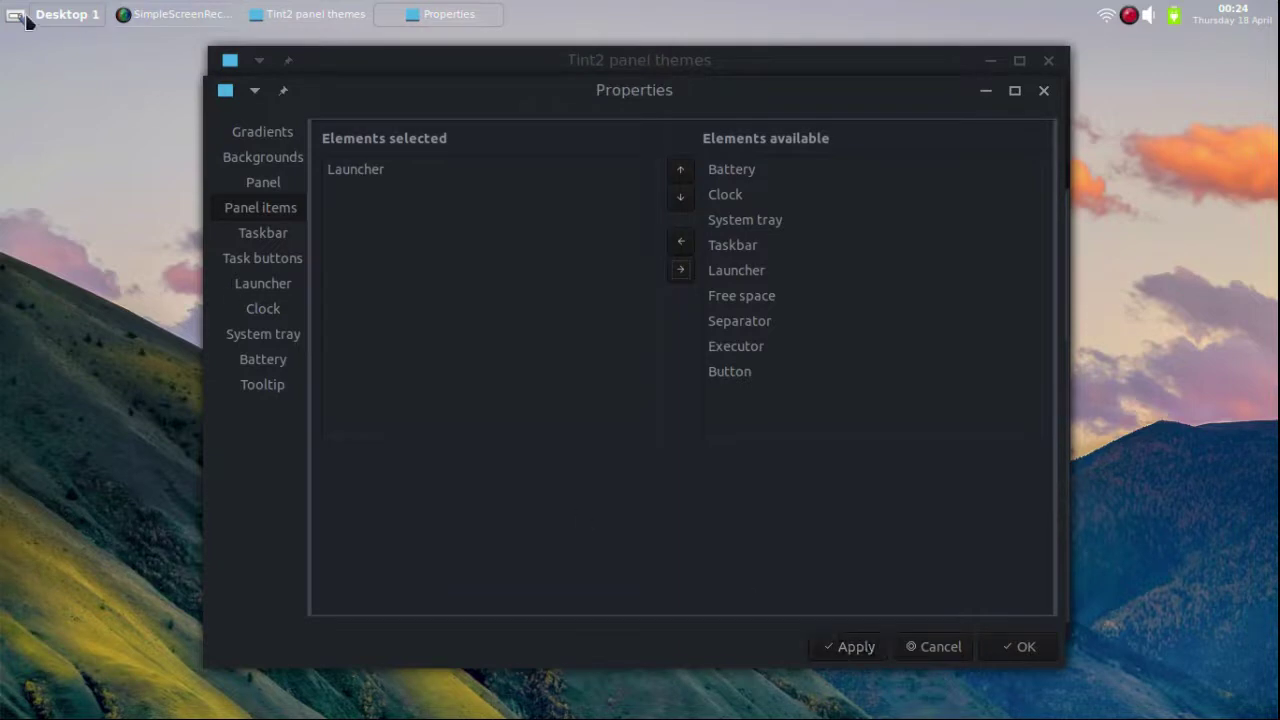
left_click(857, 645)
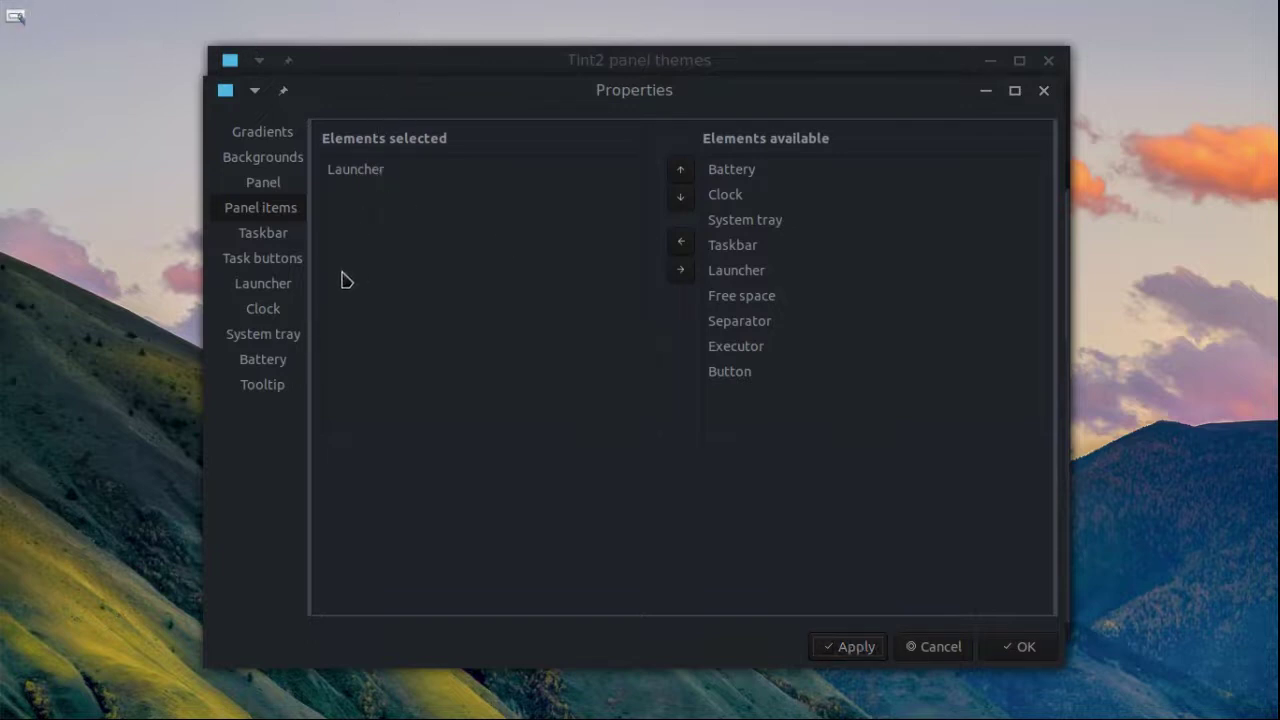
Remove the firefox, iceweasel, chromium-browser, google-chrome and x-terminal-emulator launcher entries
left_click(266, 286)
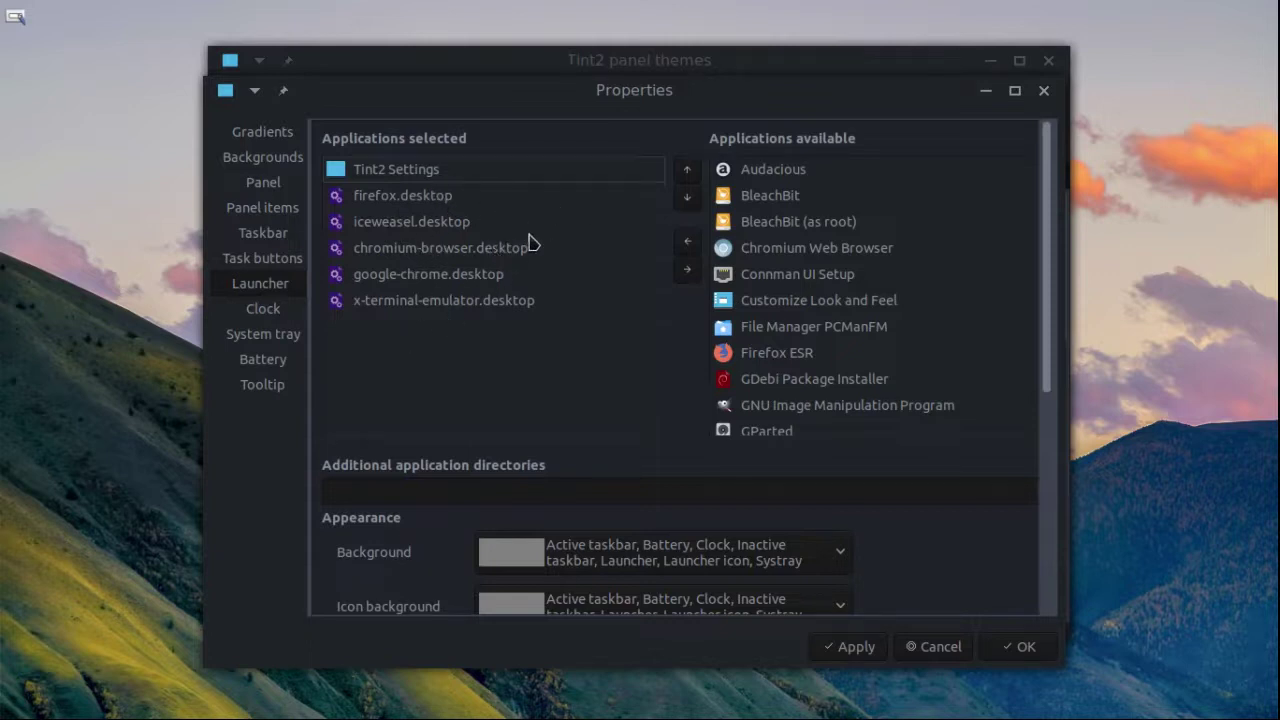
left_click(398, 202)
left_click(687, 269)
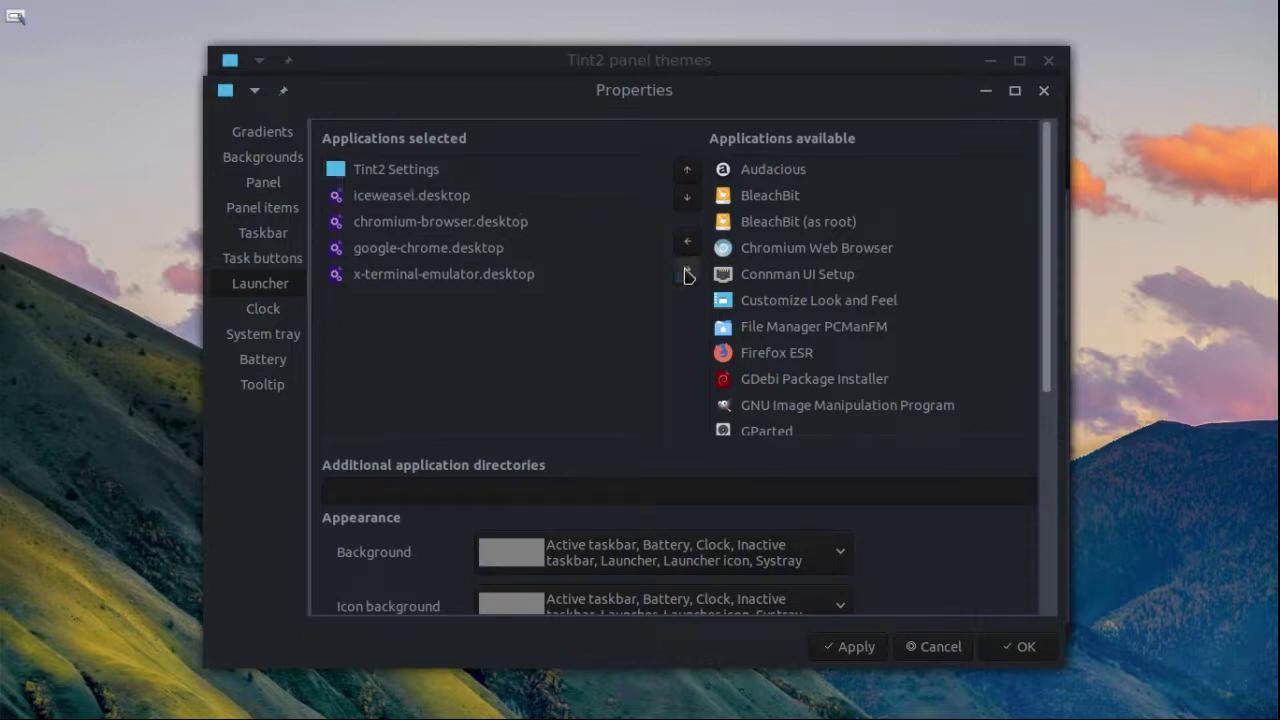
left_click(474, 204)
left_click(687, 269)
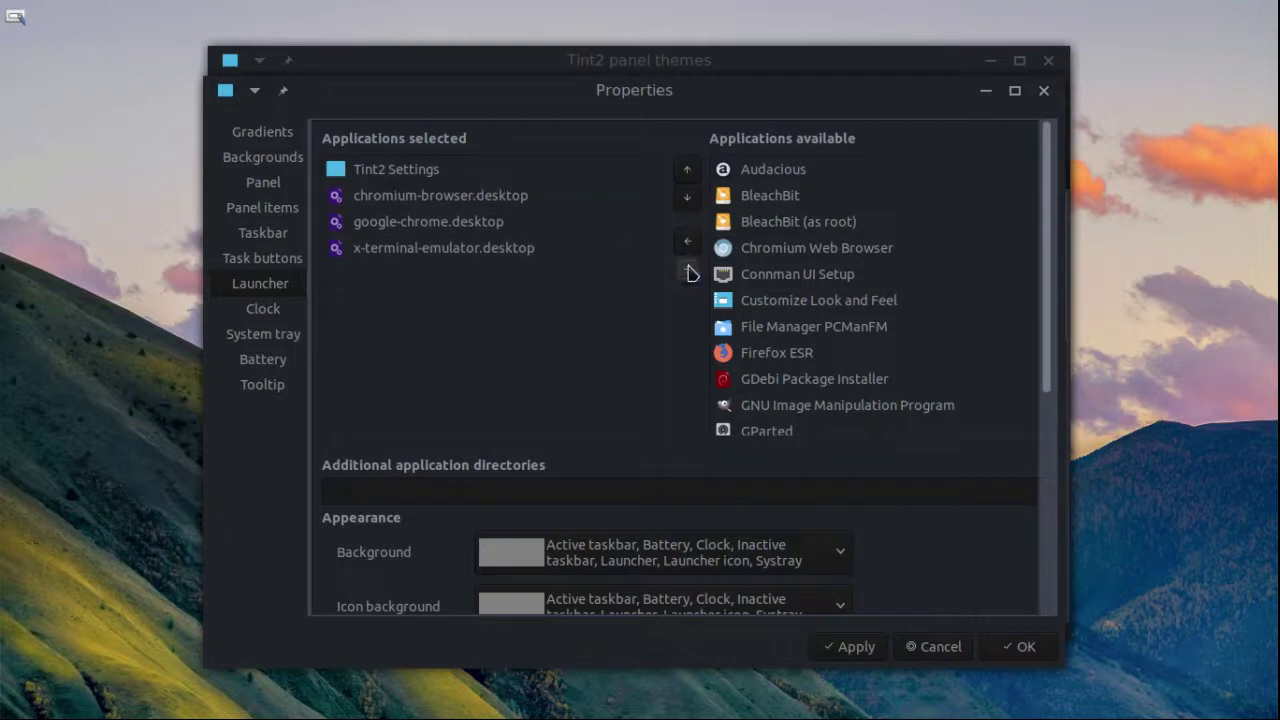
left_click(460, 196)
left_click(687, 269)
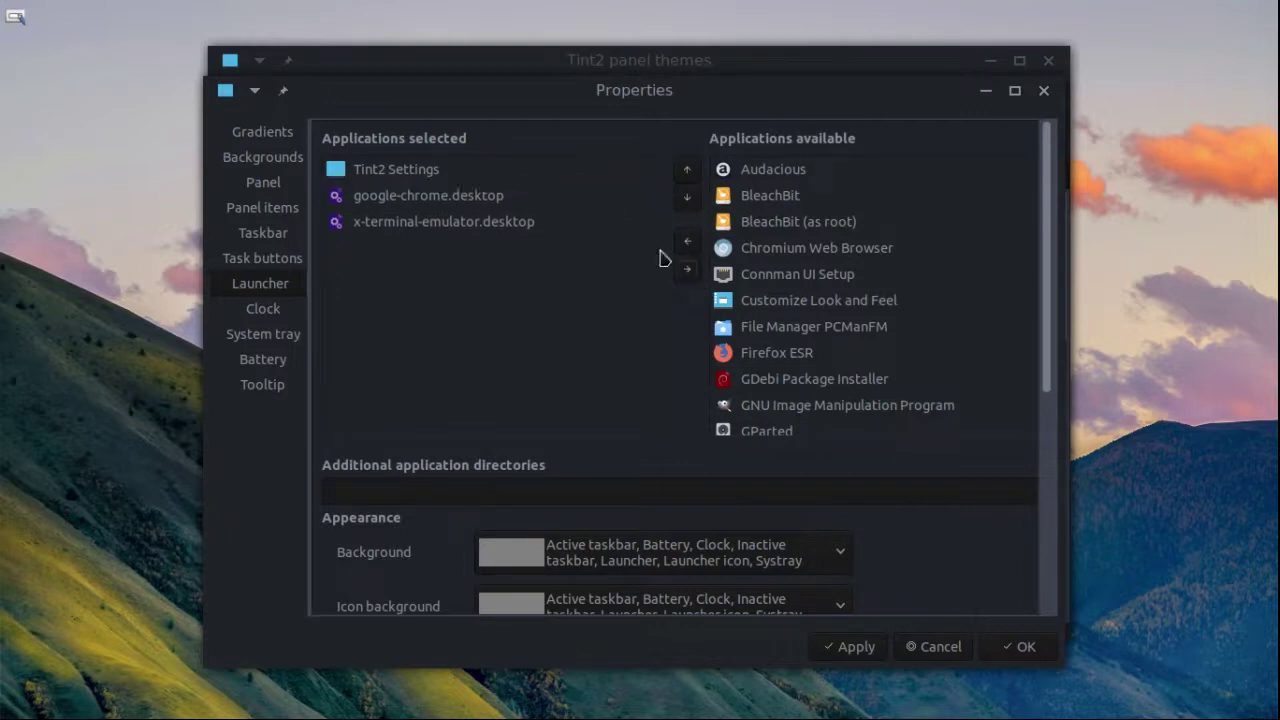
left_click(440, 197)
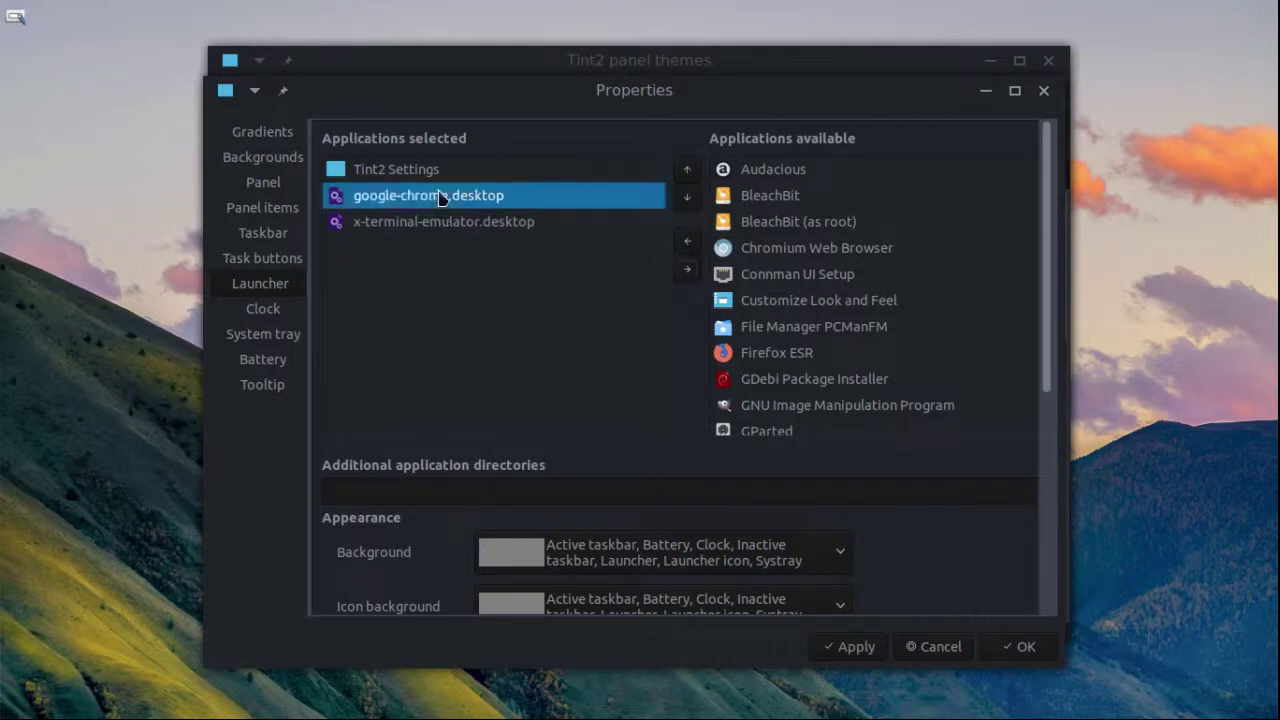
left_click(687, 269)
left_click(474, 205)
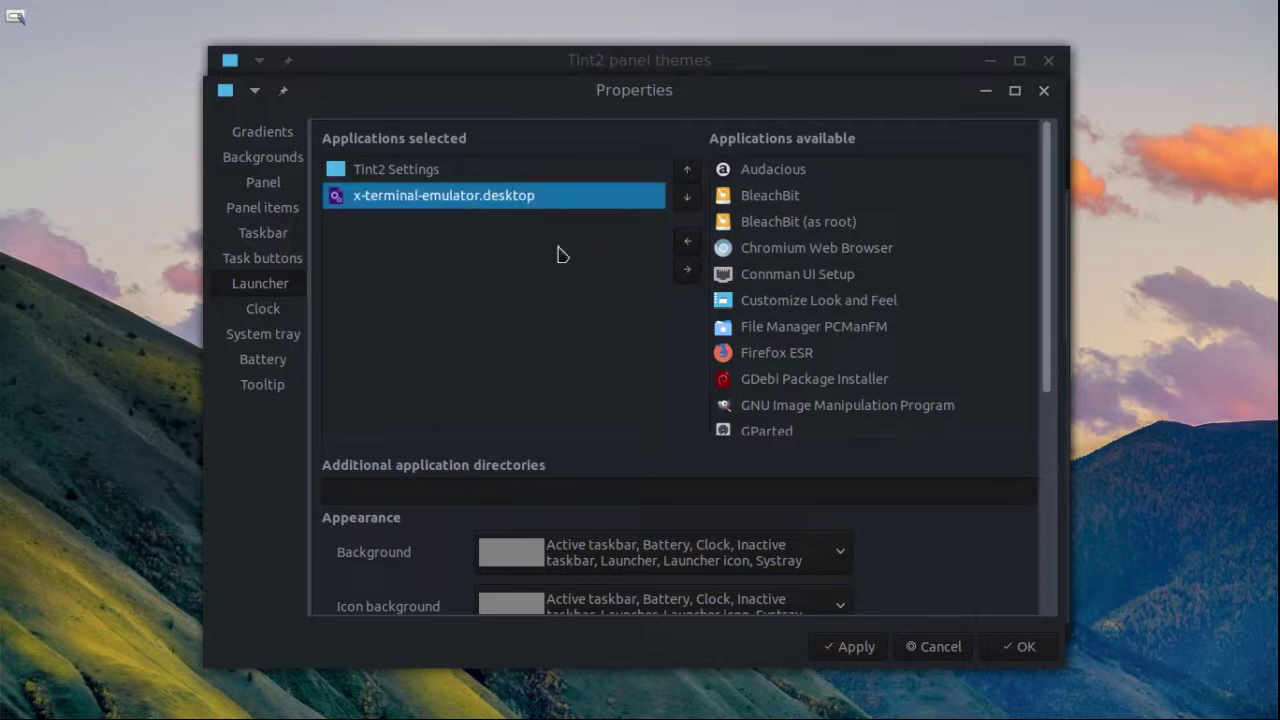
left_click(687, 269)
Add Audacious, Chromium Web Browser and Firefox ESR to the launcher
left_click(750, 172)
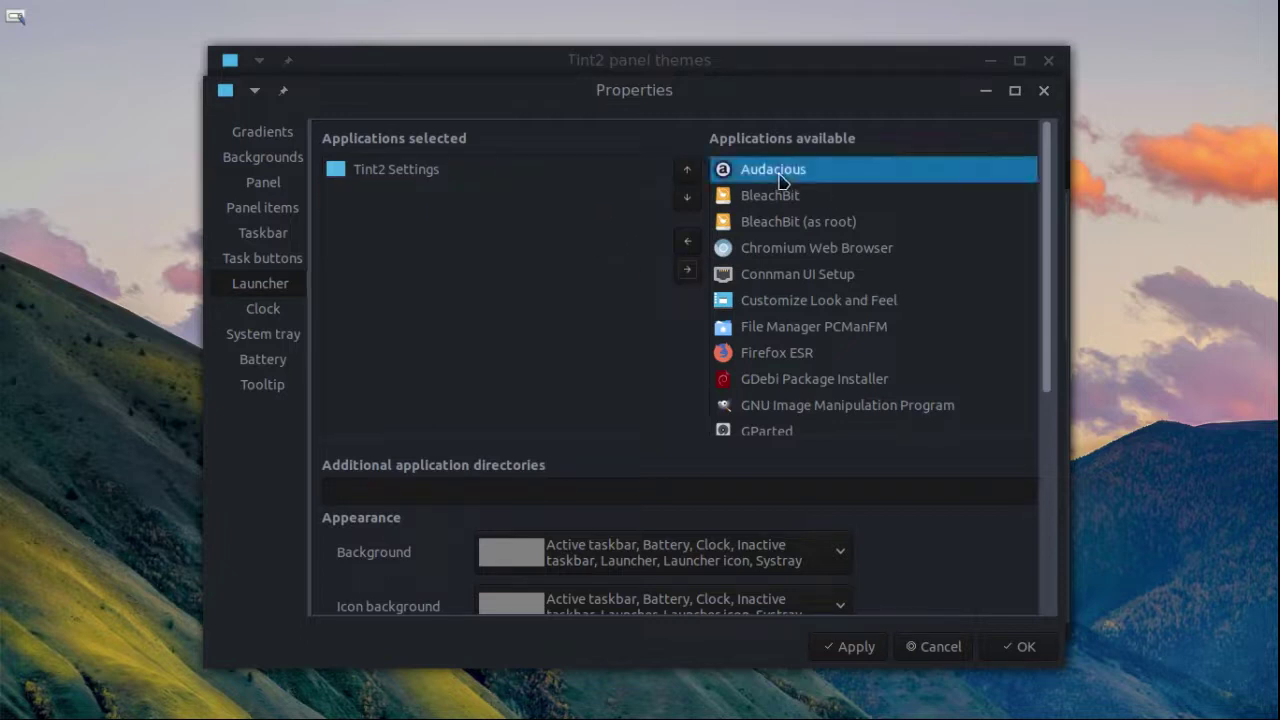
left_click(690, 243)
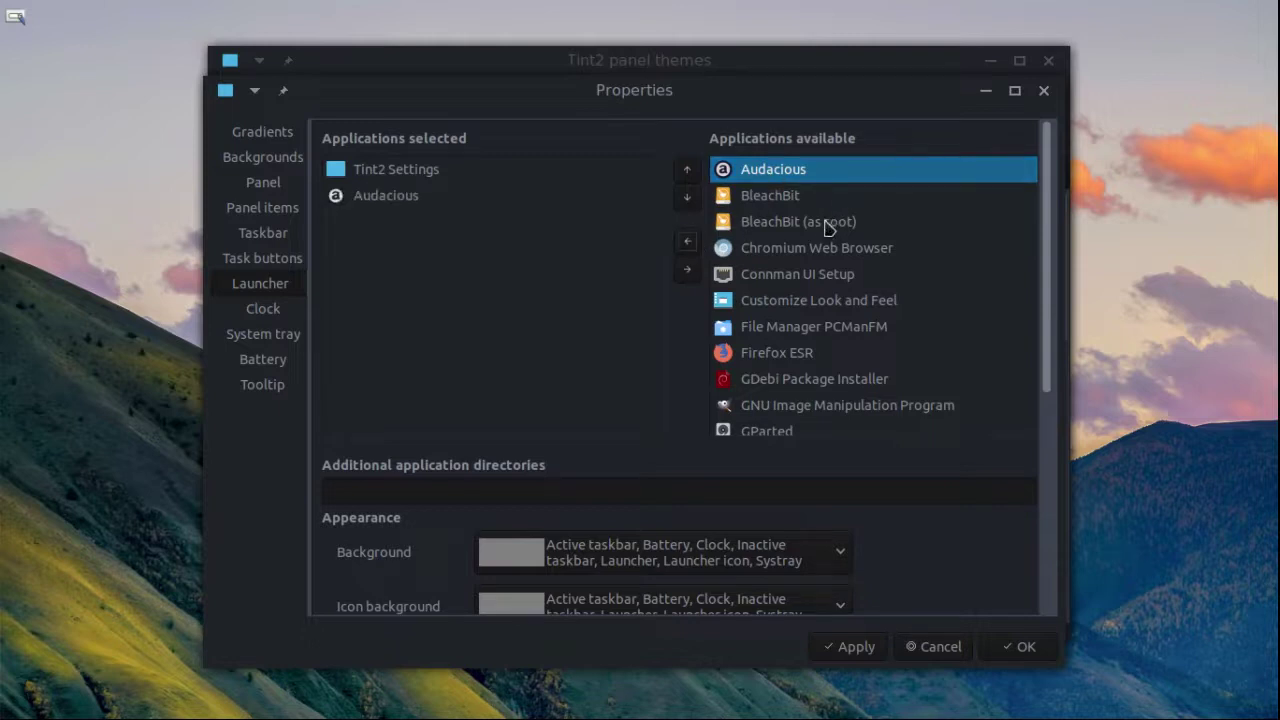
left_click(787, 250)
left_click(687, 241)
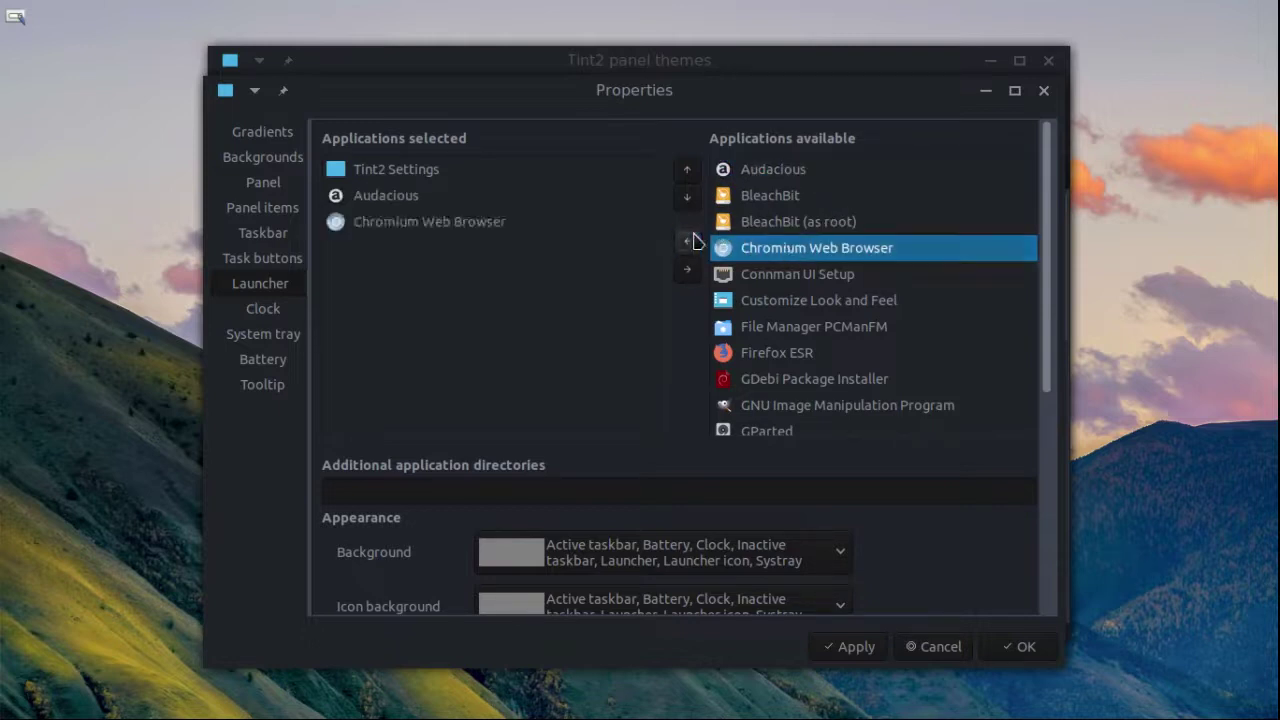
scroll(783, 268, "down", 1)
left_click(768, 312)
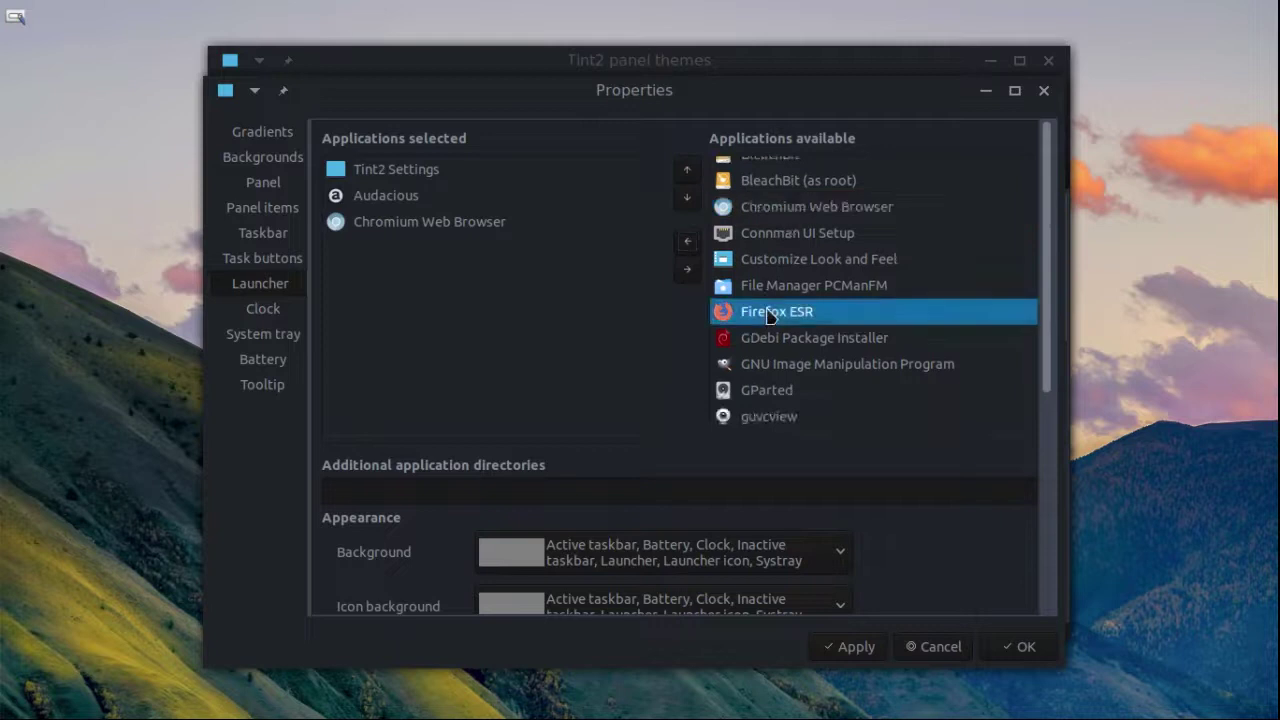
left_click(687, 243)
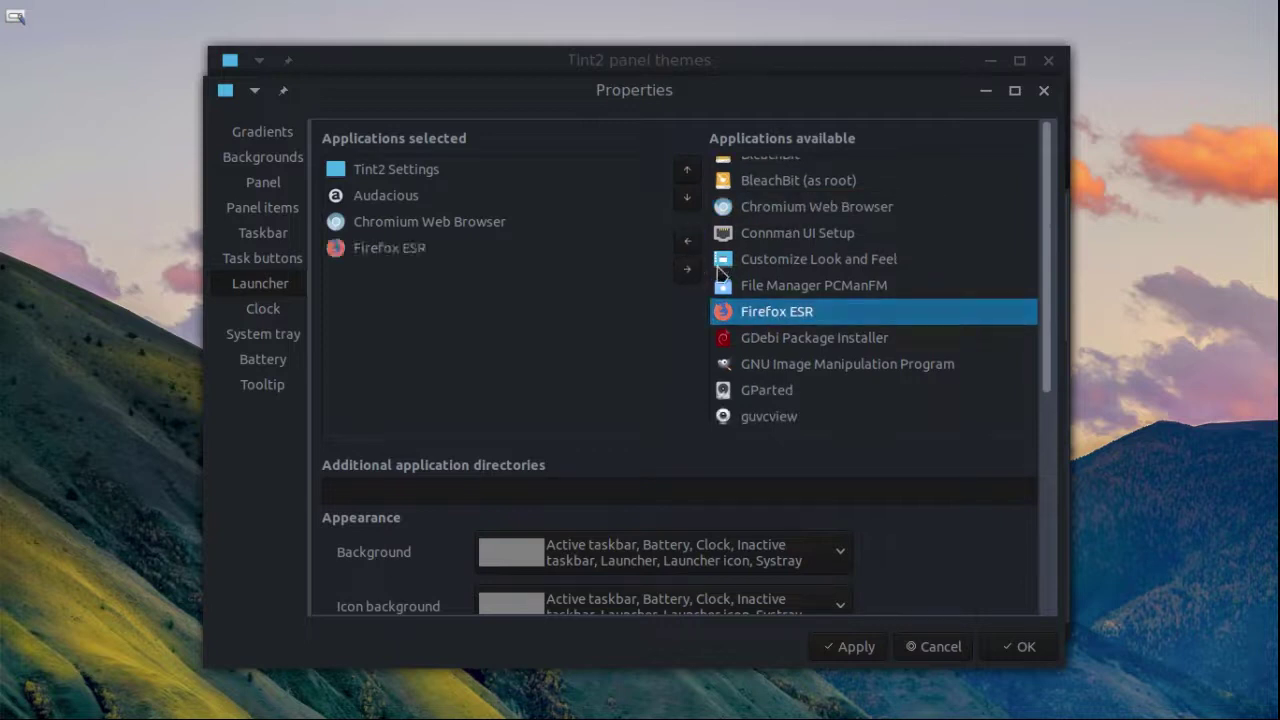
Add PCManFM and LXTerminal to the launcher and apply the new launcher list
left_click(803, 289)
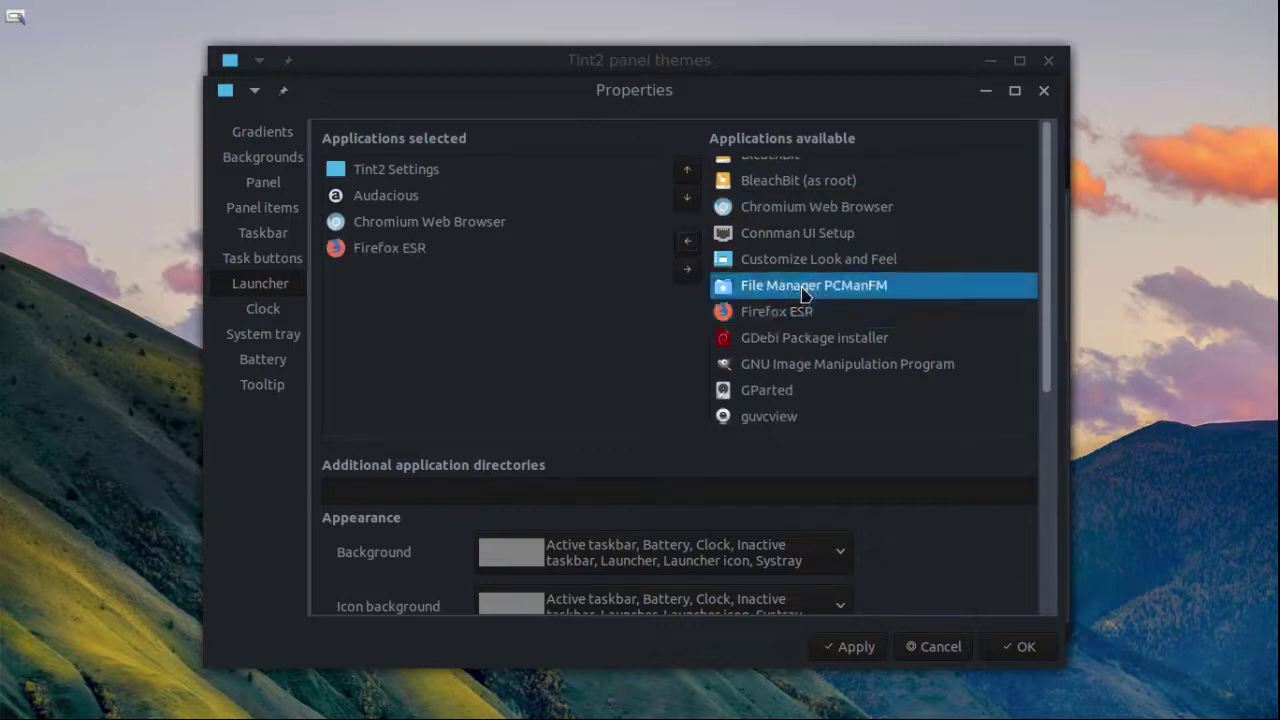
left_click(686, 245)
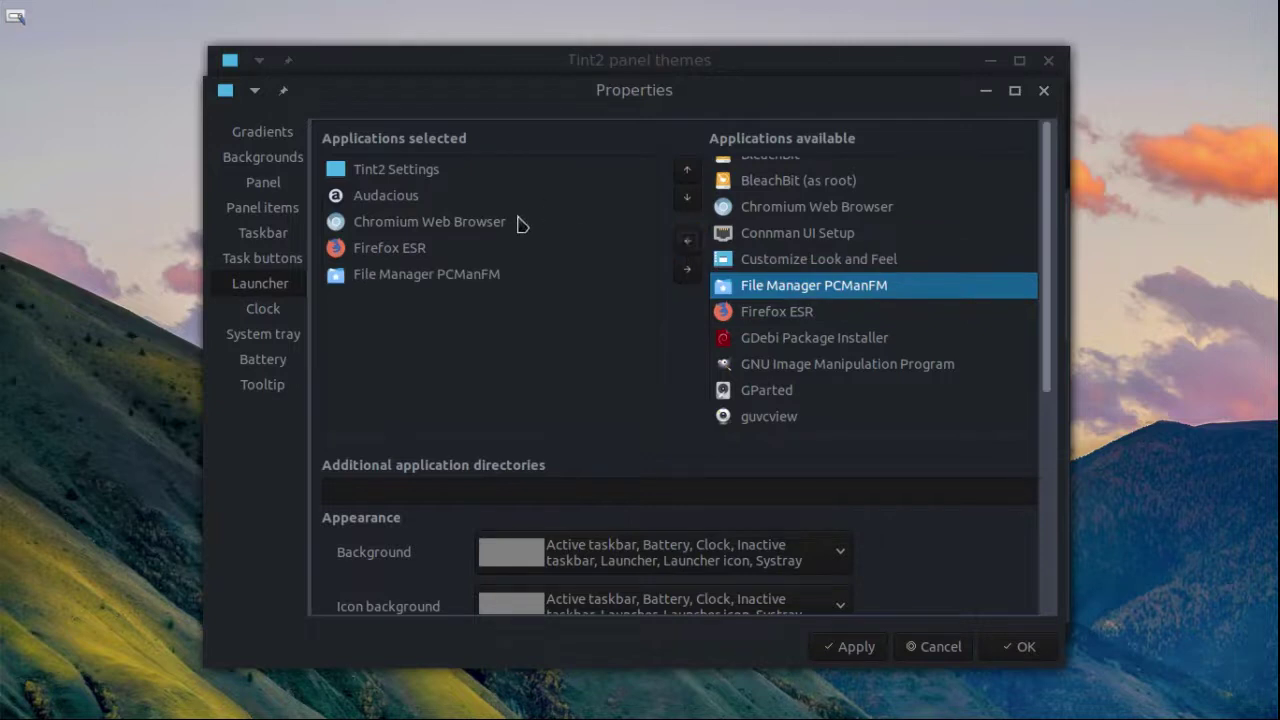
scroll(828, 264, "down", 3)
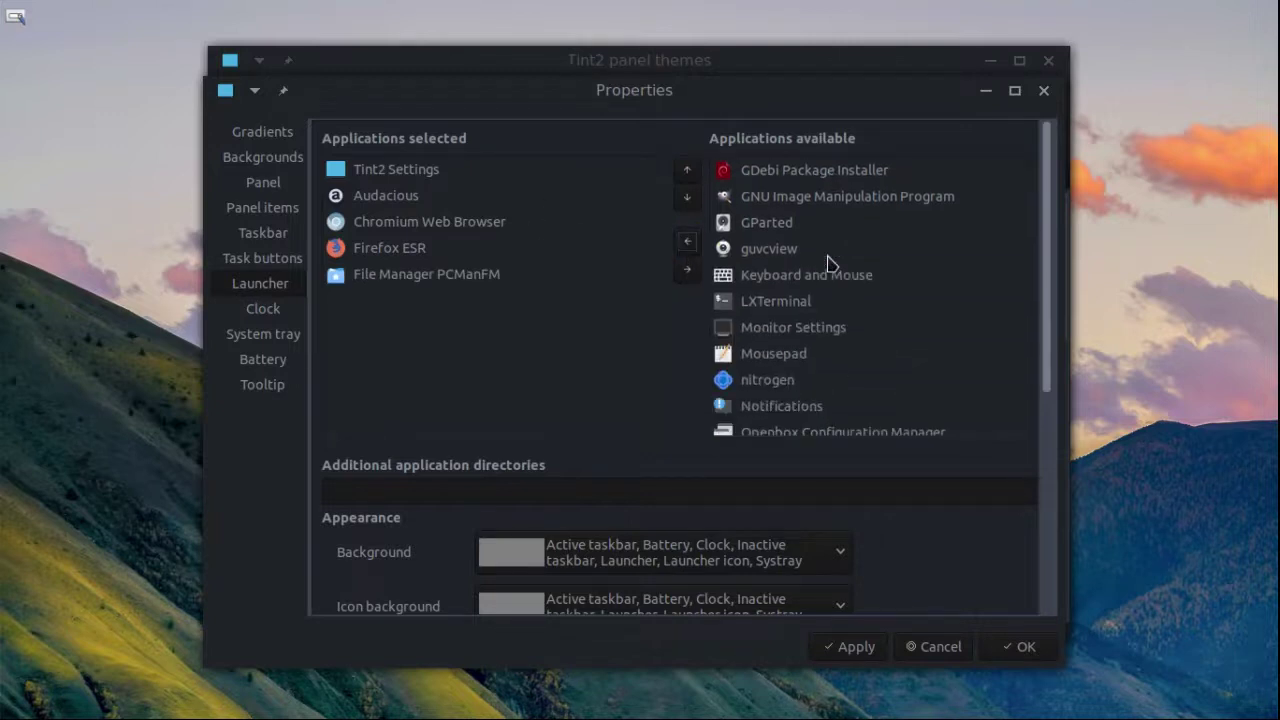
left_click(779, 304)
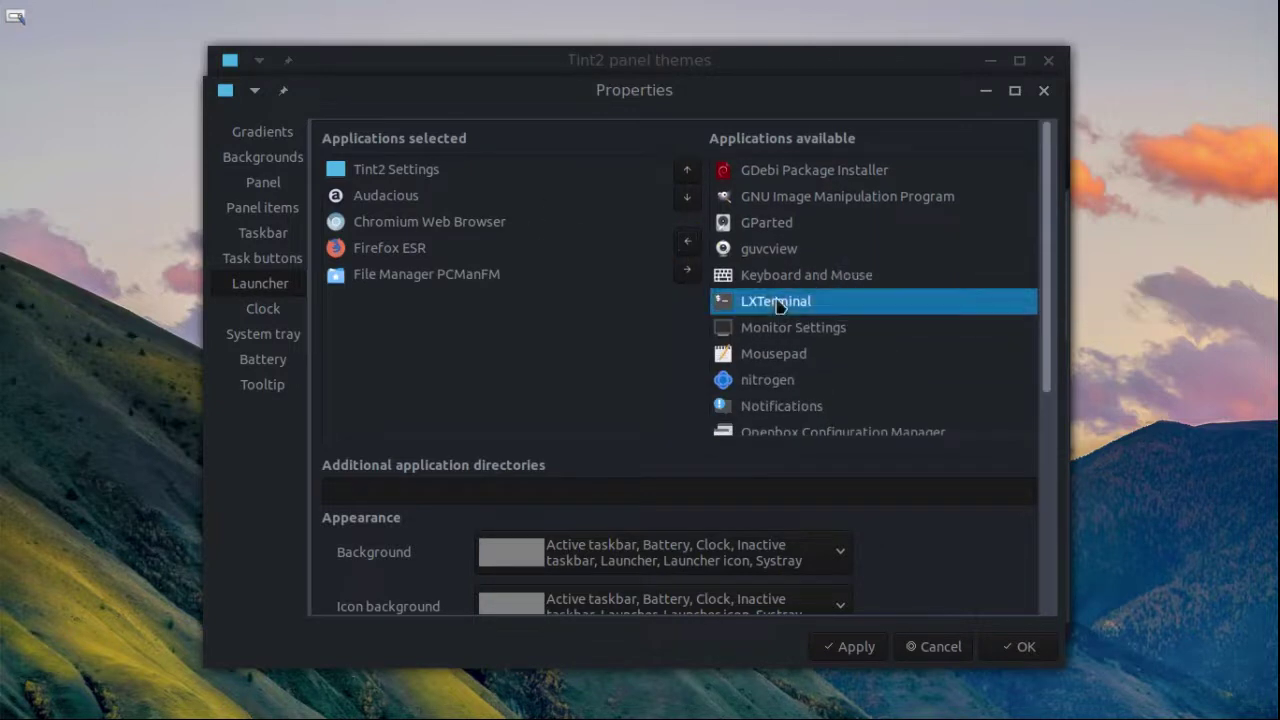
left_click(686, 241)
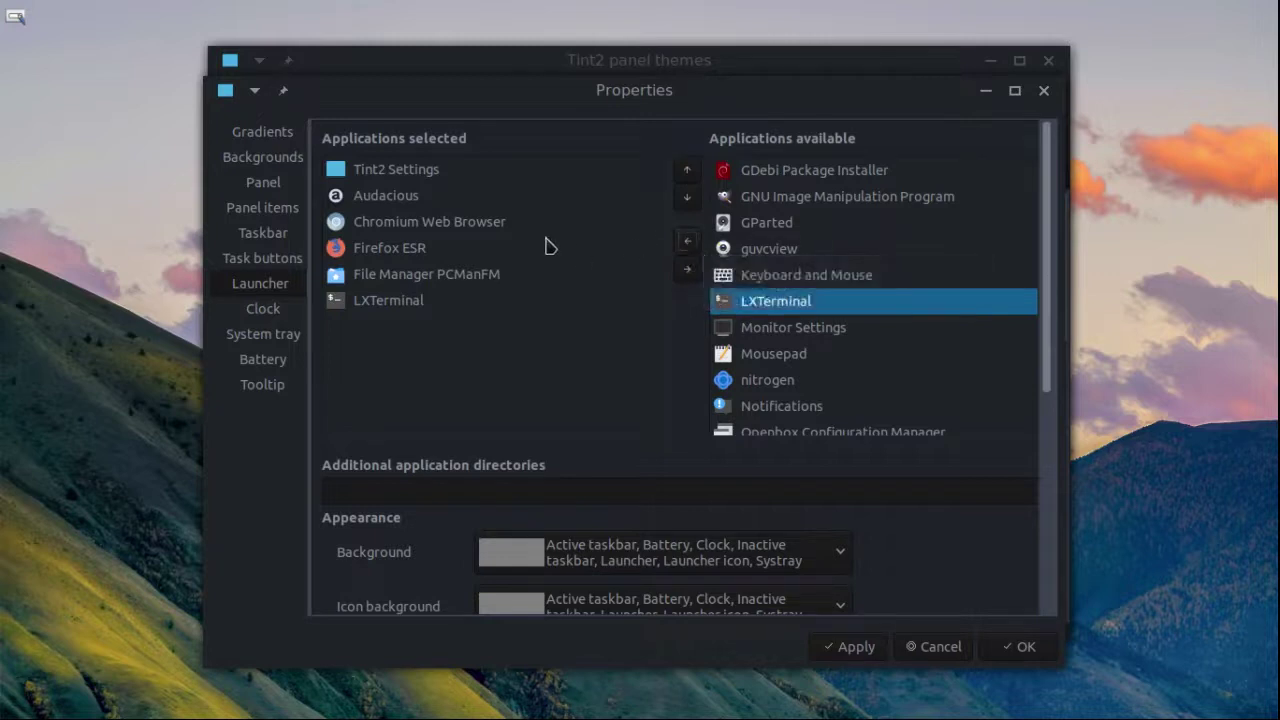
left_click(858, 646)
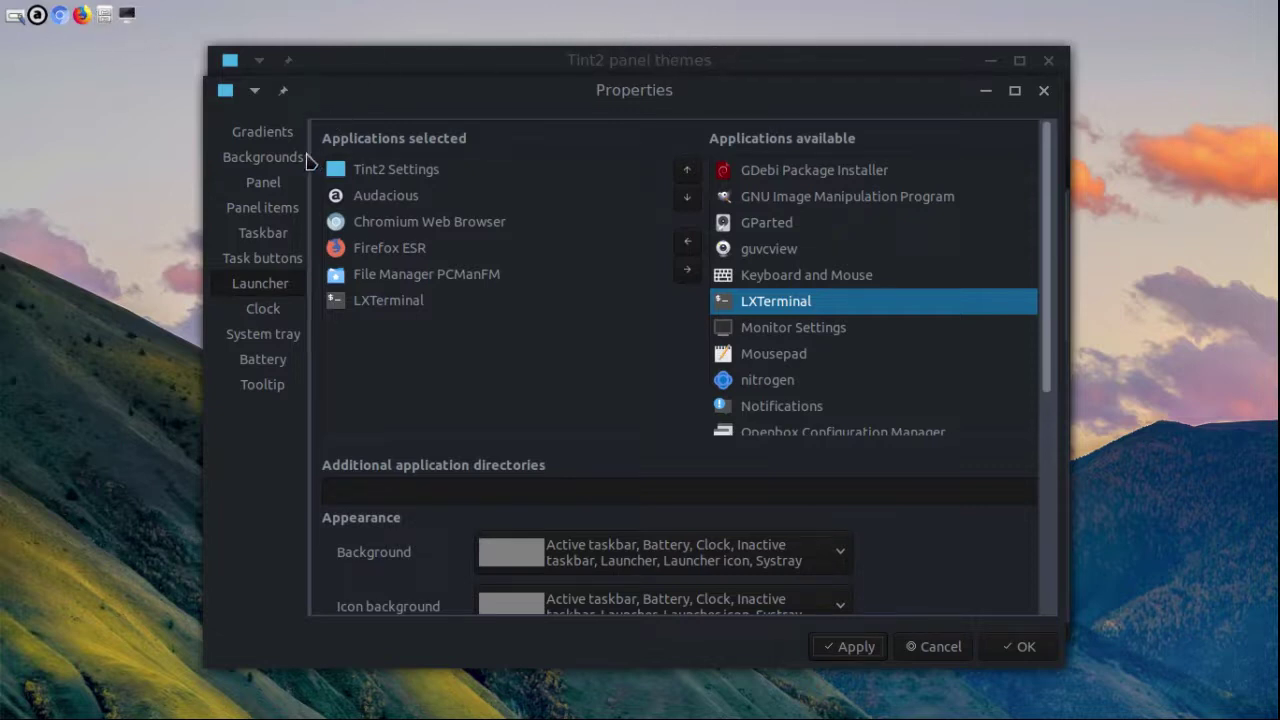
left_click(283, 186)
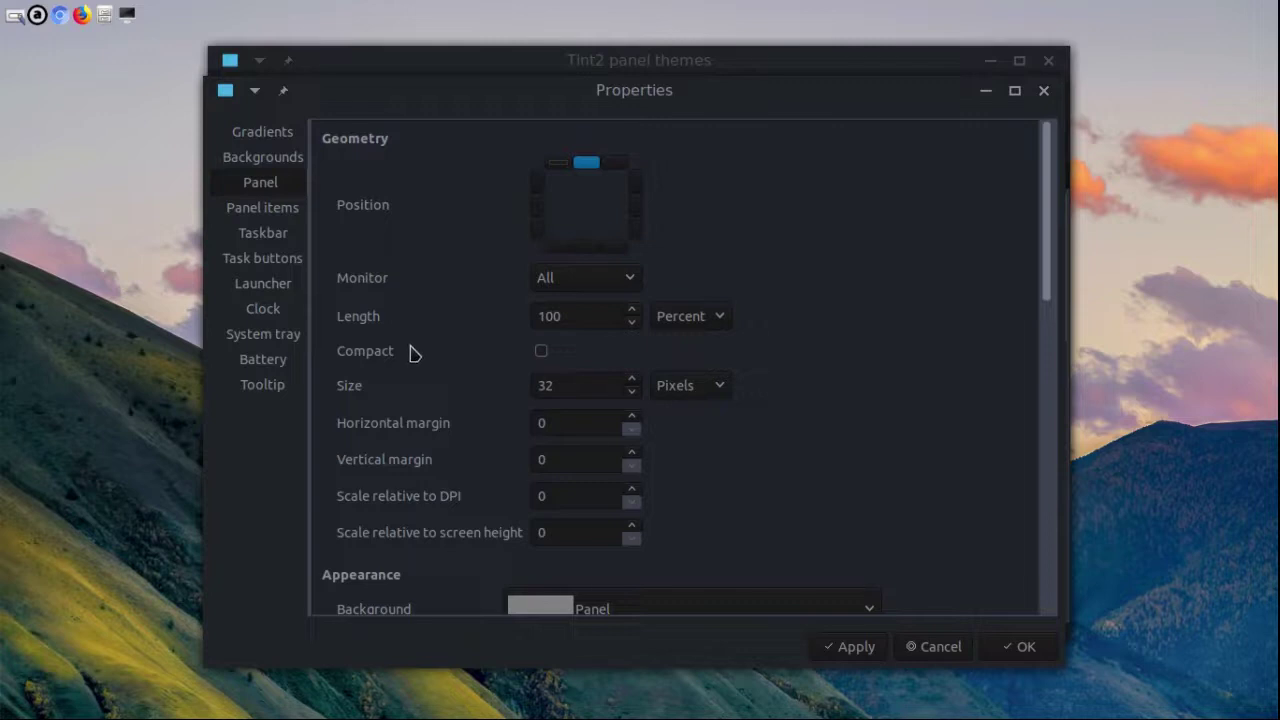
Set the panel Size to 48 pixels and Length to 50 percent, then apply
scroll(409, 351, "down", 1)
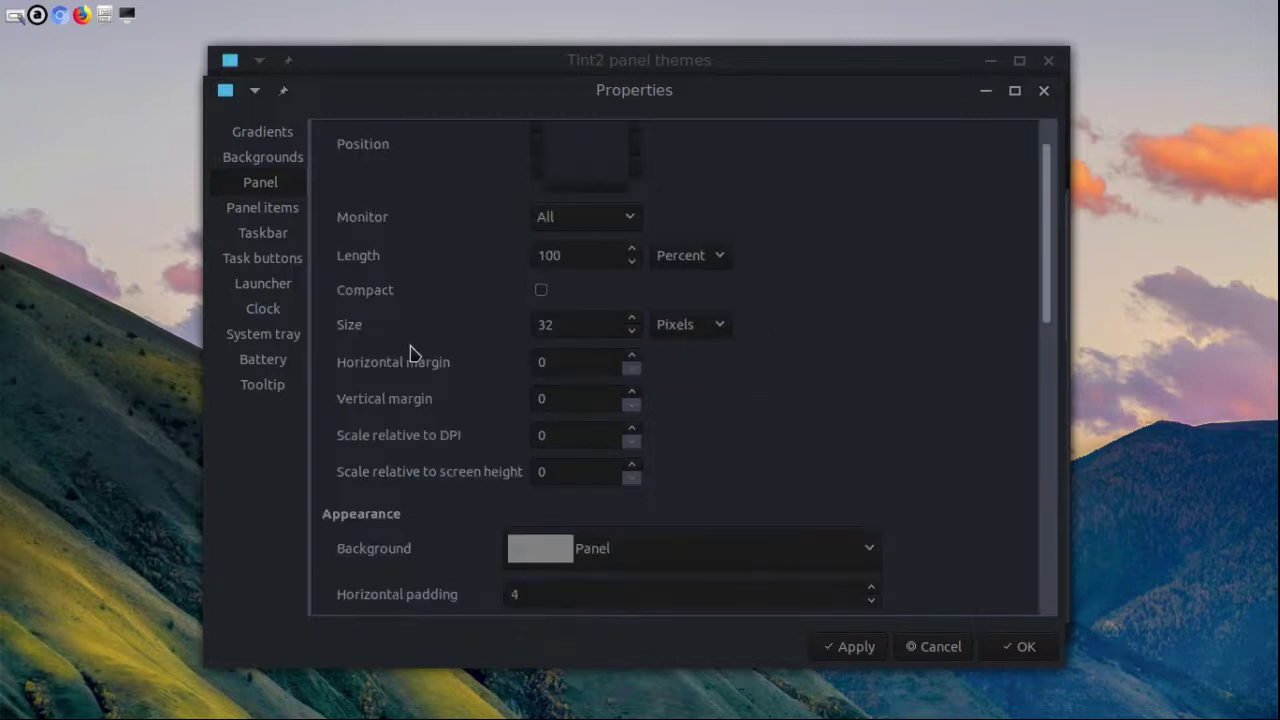
double_click(631, 318)
left_click(634, 262)
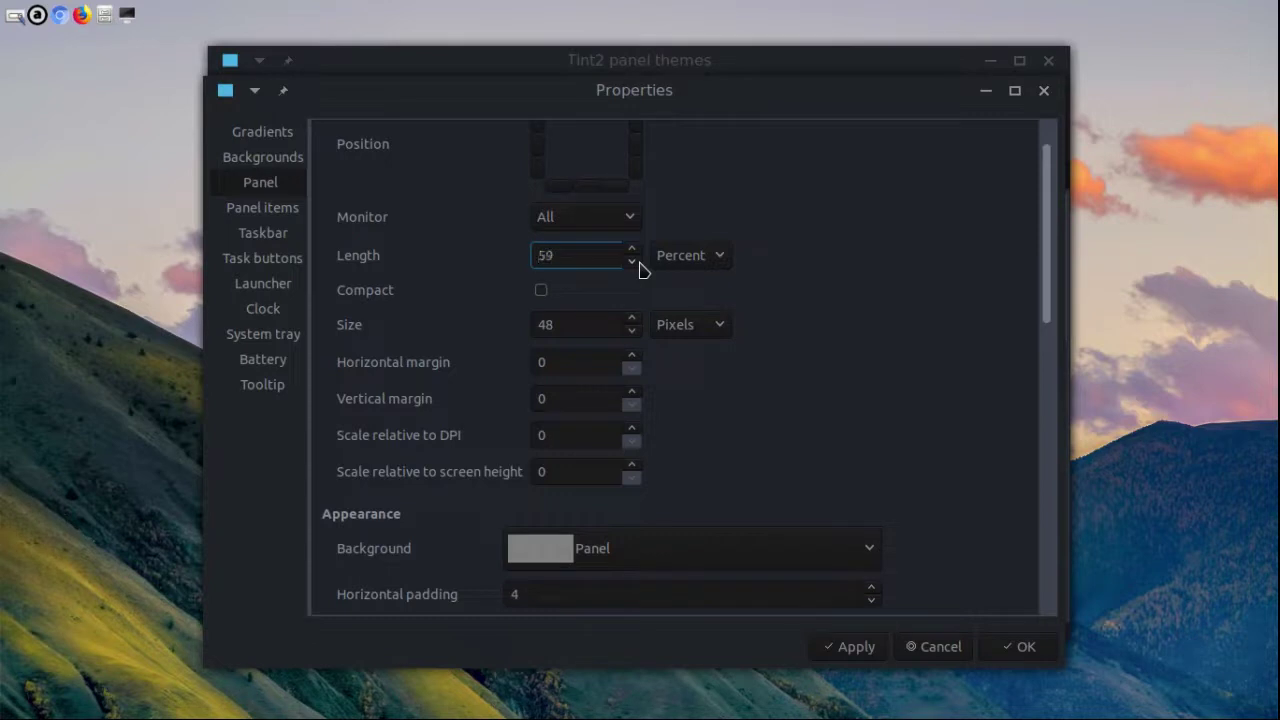
left_click(634, 248)
left_click(851, 647)
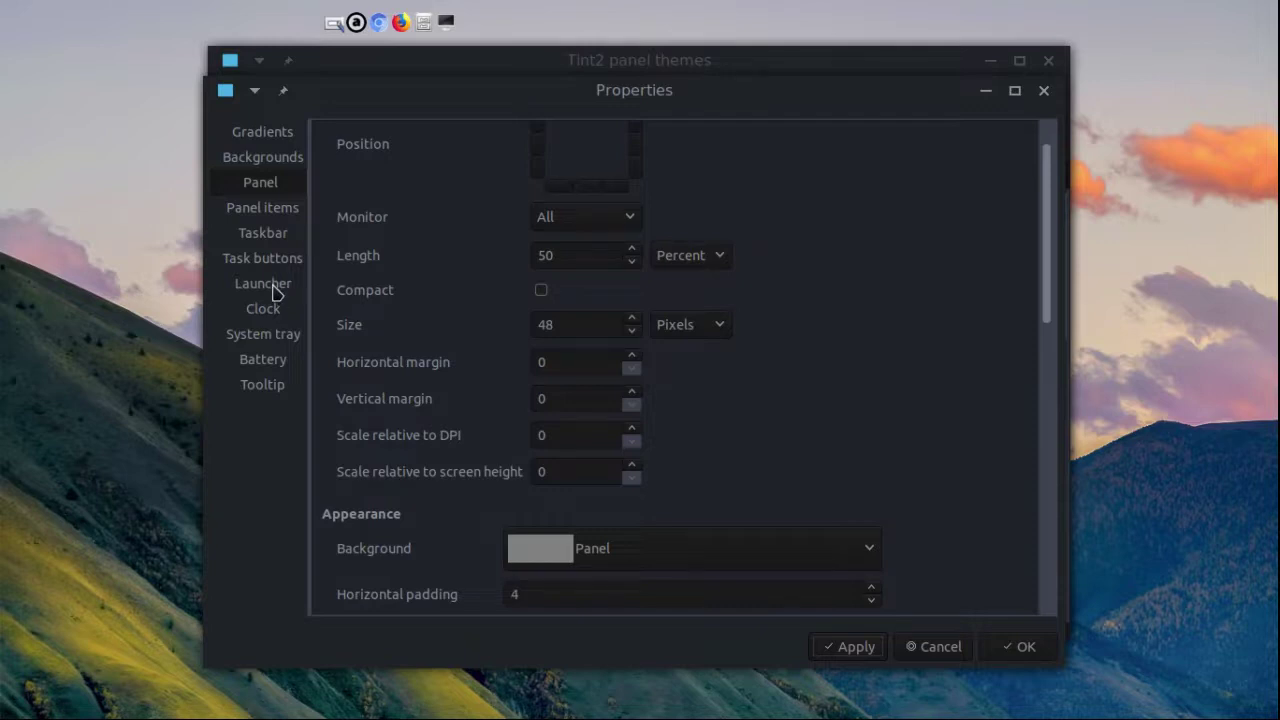
left_click(275, 289)
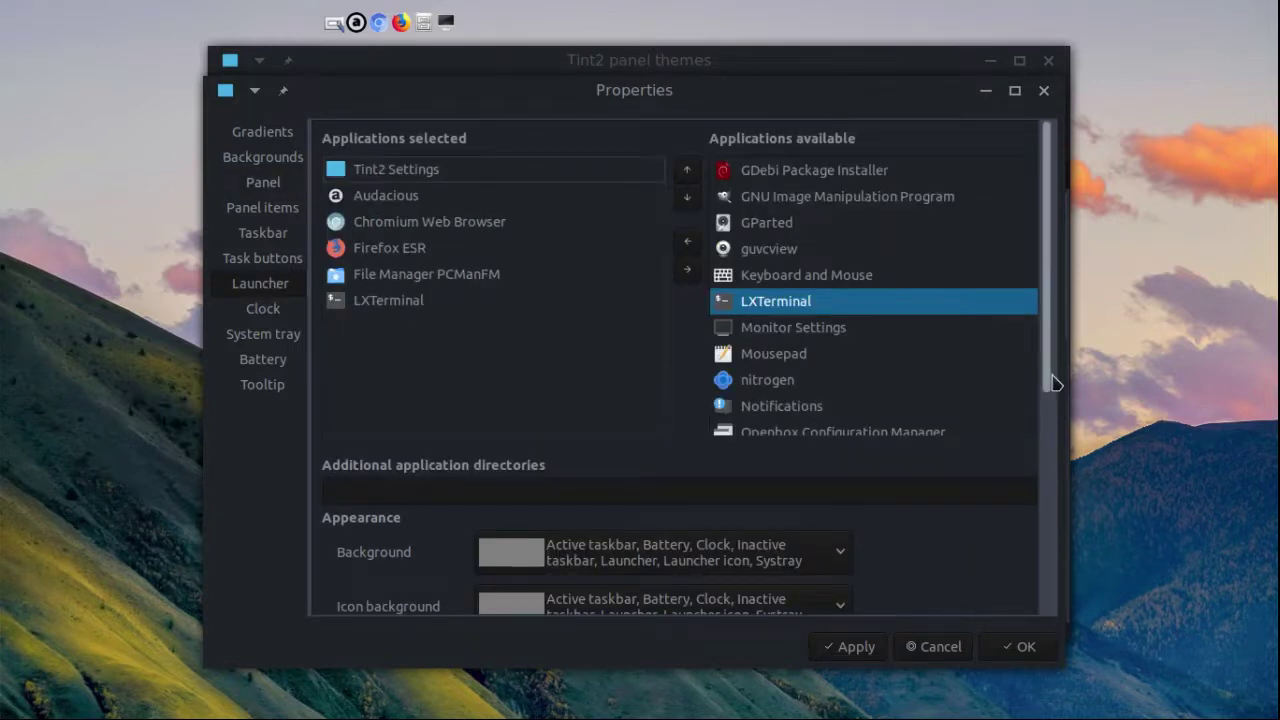
Set the launcher Icon size to 48 and the Icon theme to deepin, then apply
left_click_drag(1046, 386, 1043, 611)
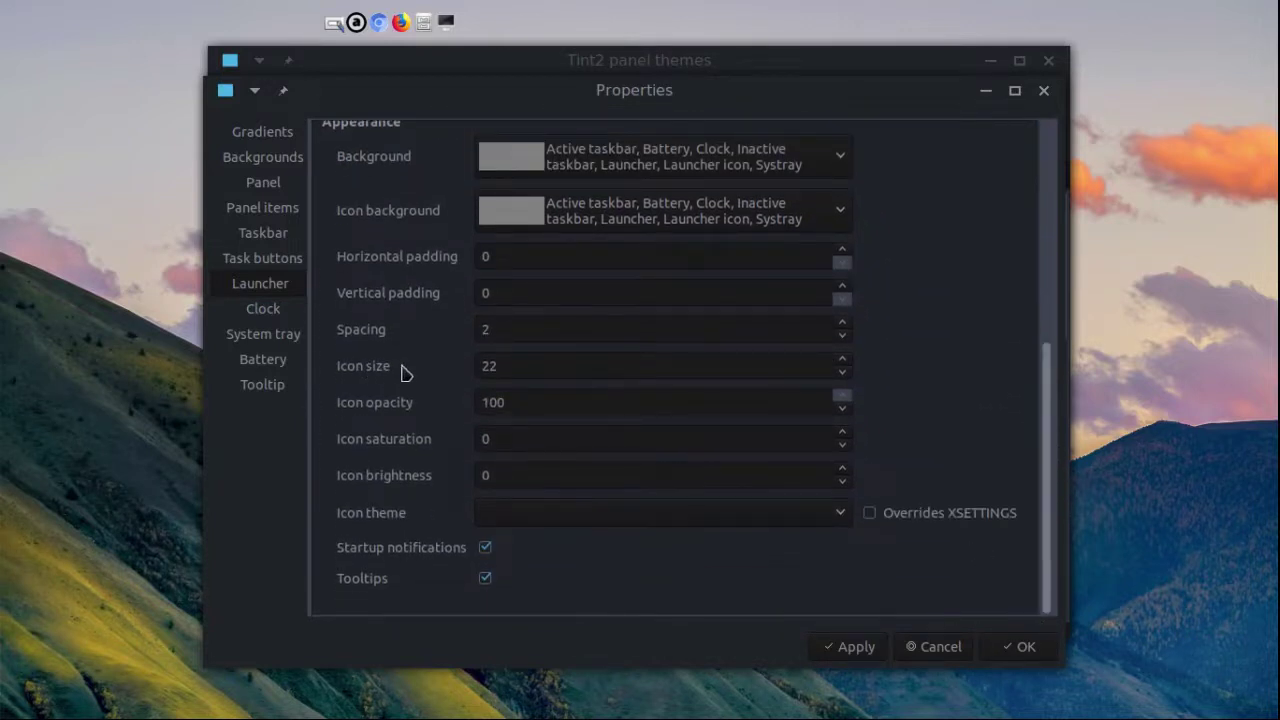
left_click(842, 372)
left_click(843, 360)
left_click(843, 360)
left_click(843, 360)
left_click(843, 360)
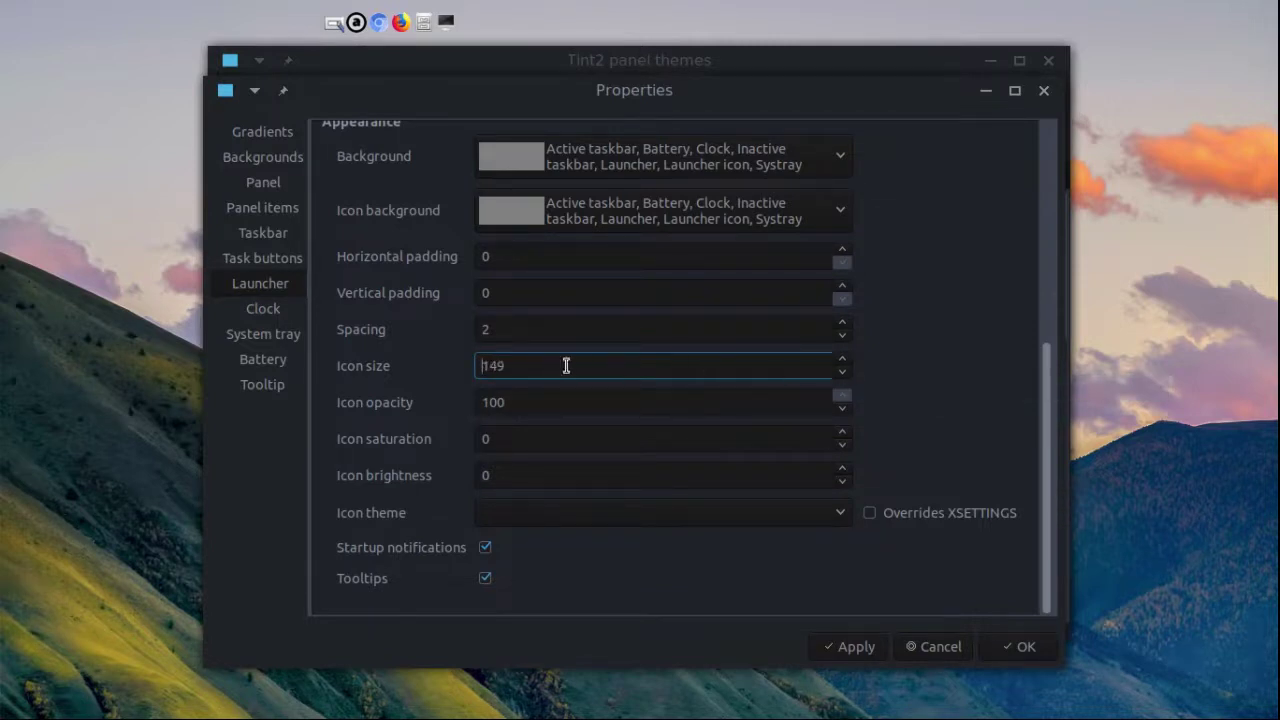
left_click_drag(556, 366, 471, 371)
type("48")
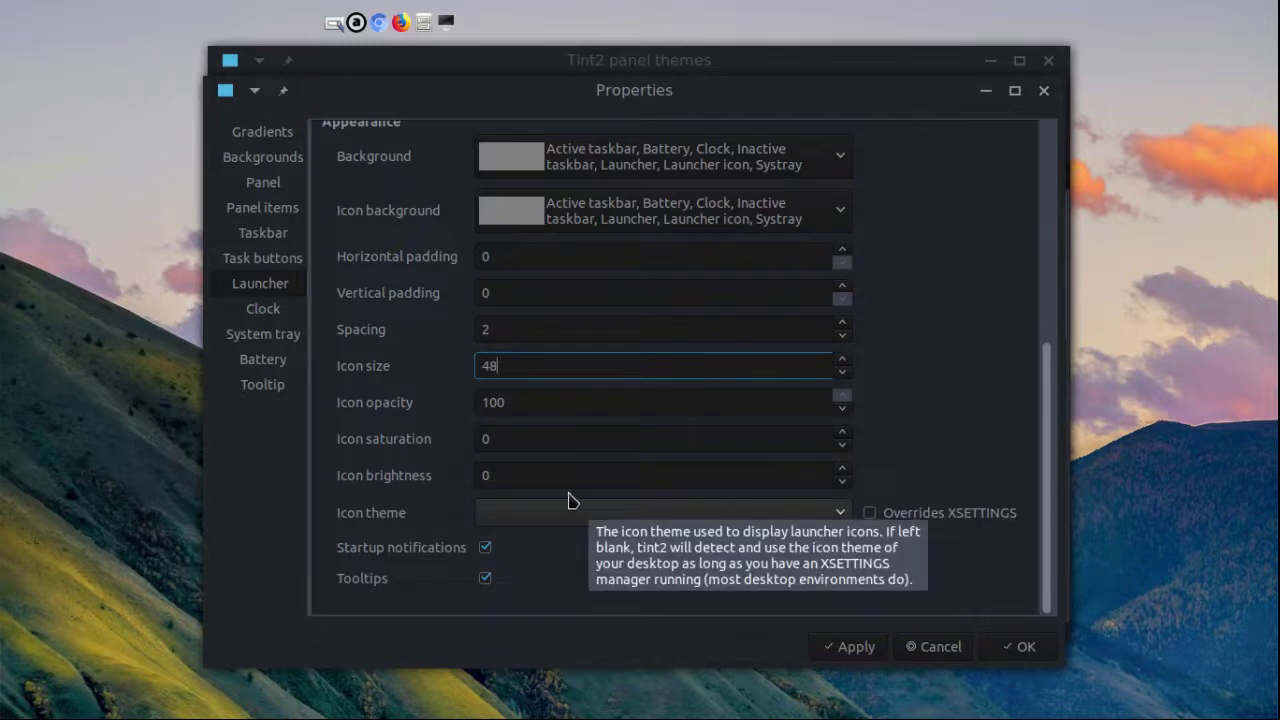
left_click(659, 516)
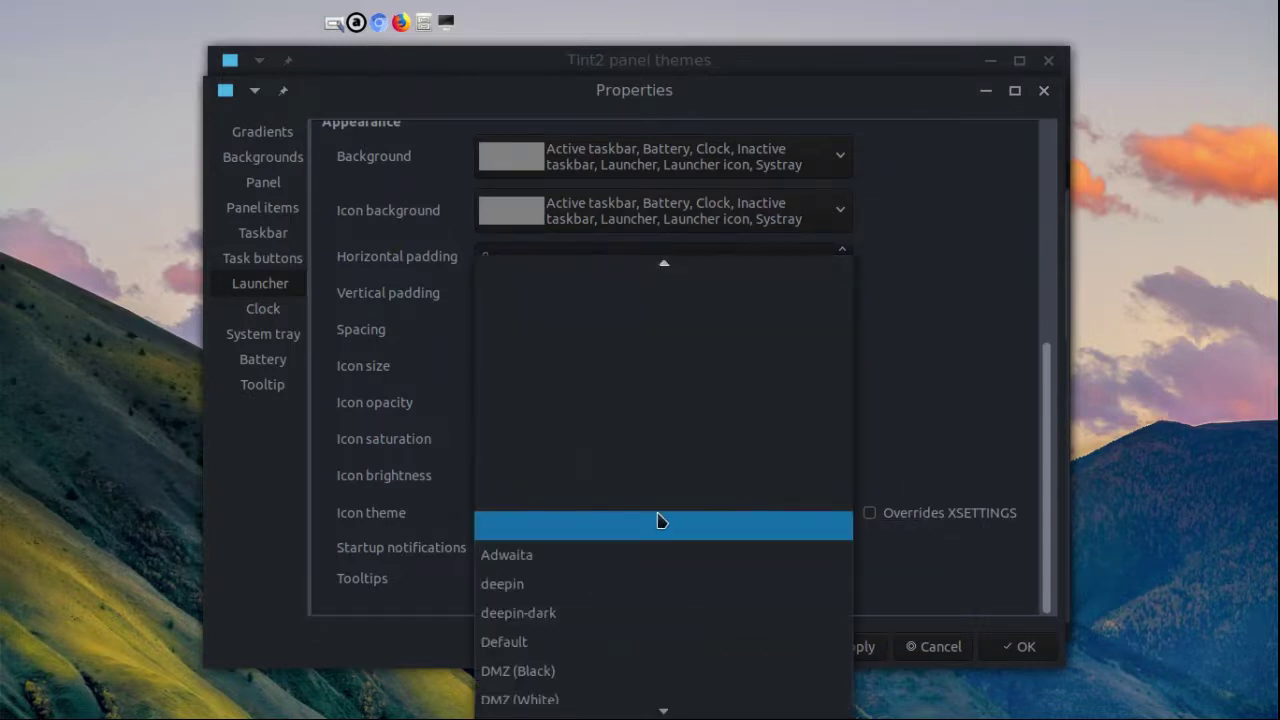
left_click(578, 598)
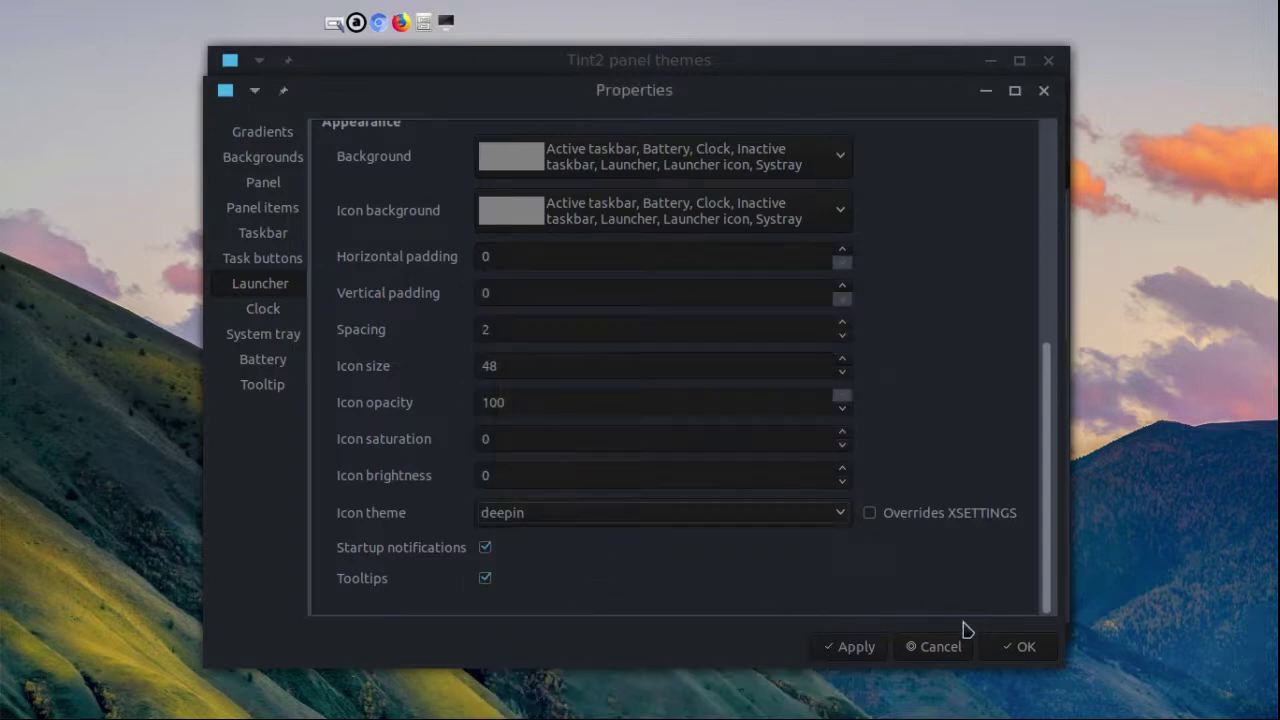
left_click(855, 647)
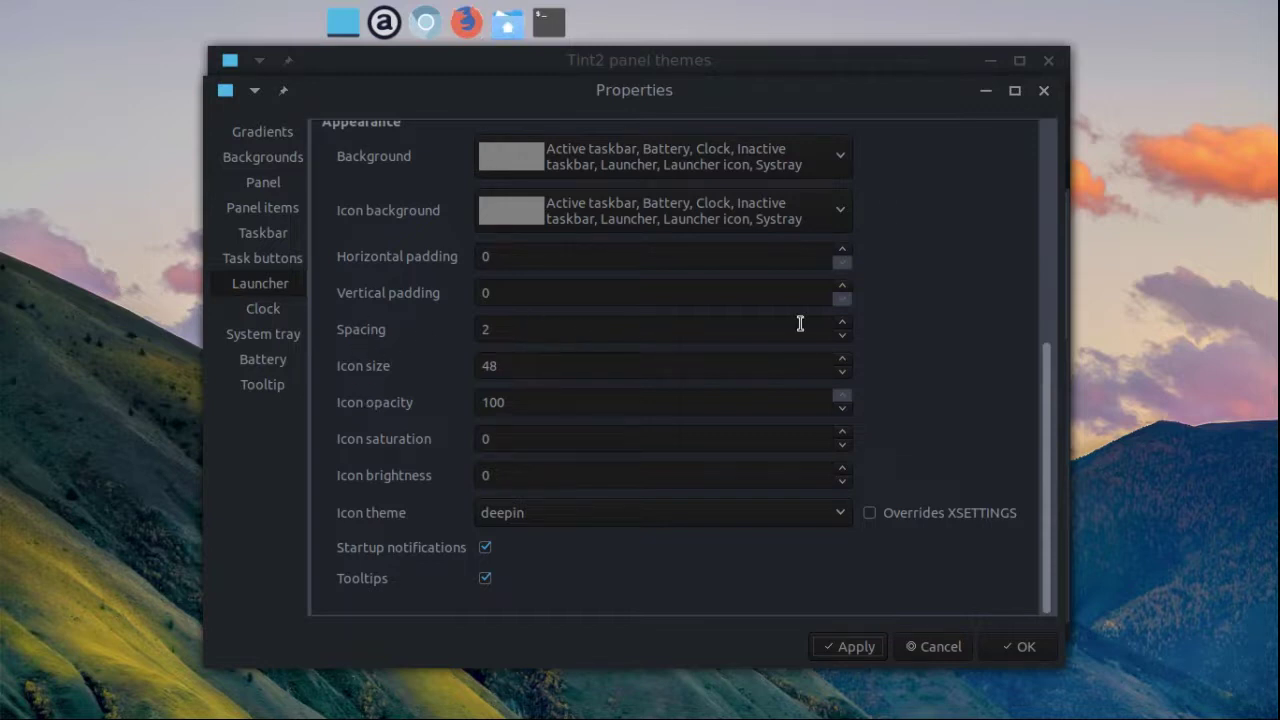
Raise the launcher icon Spacing to 15 and apply it
left_click(842, 325)
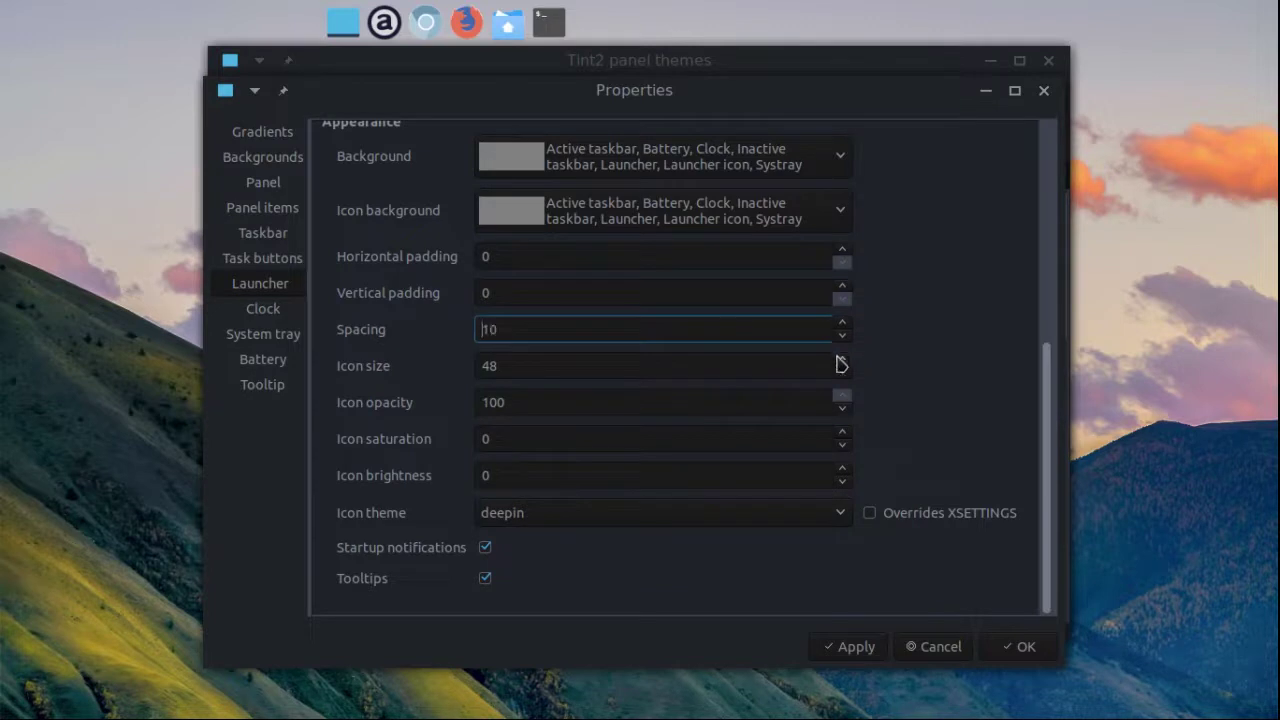
left_click(866, 647)
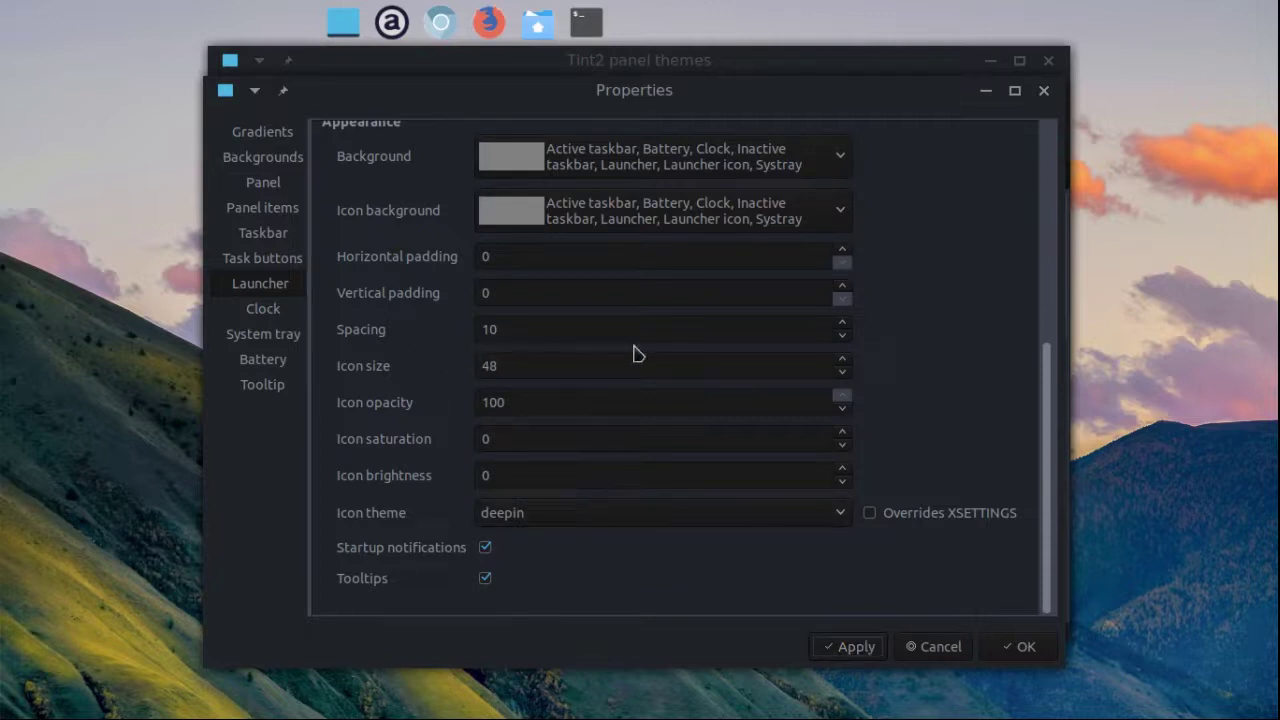
left_click(842, 325)
left_click(842, 325)
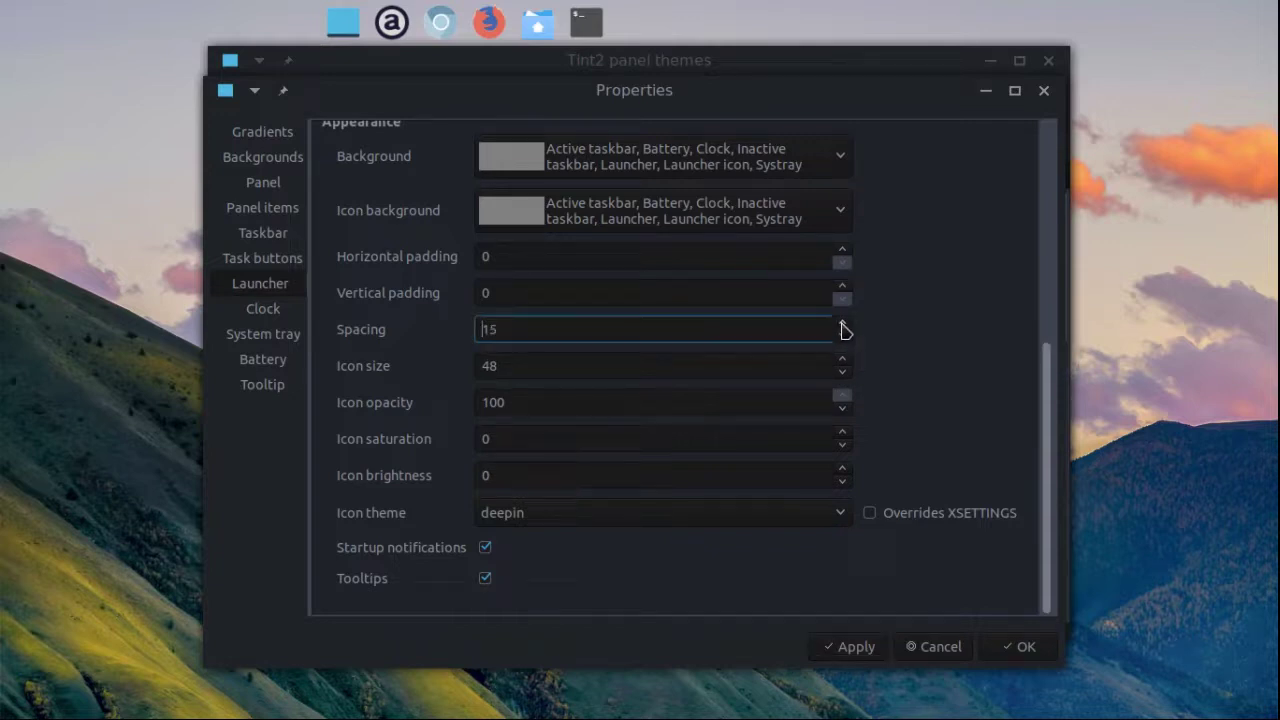
left_click(864, 648)
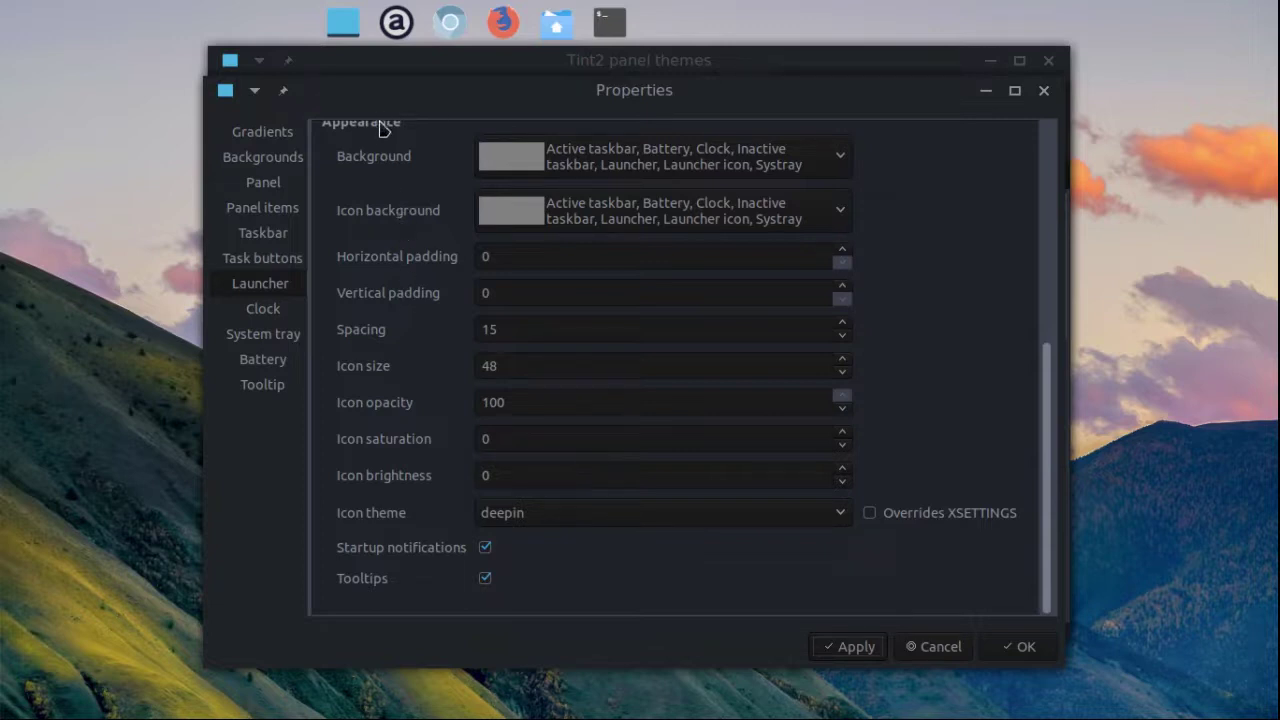
Lower the panel Length from 50 to 20 percent and apply it
left_click(265, 183)
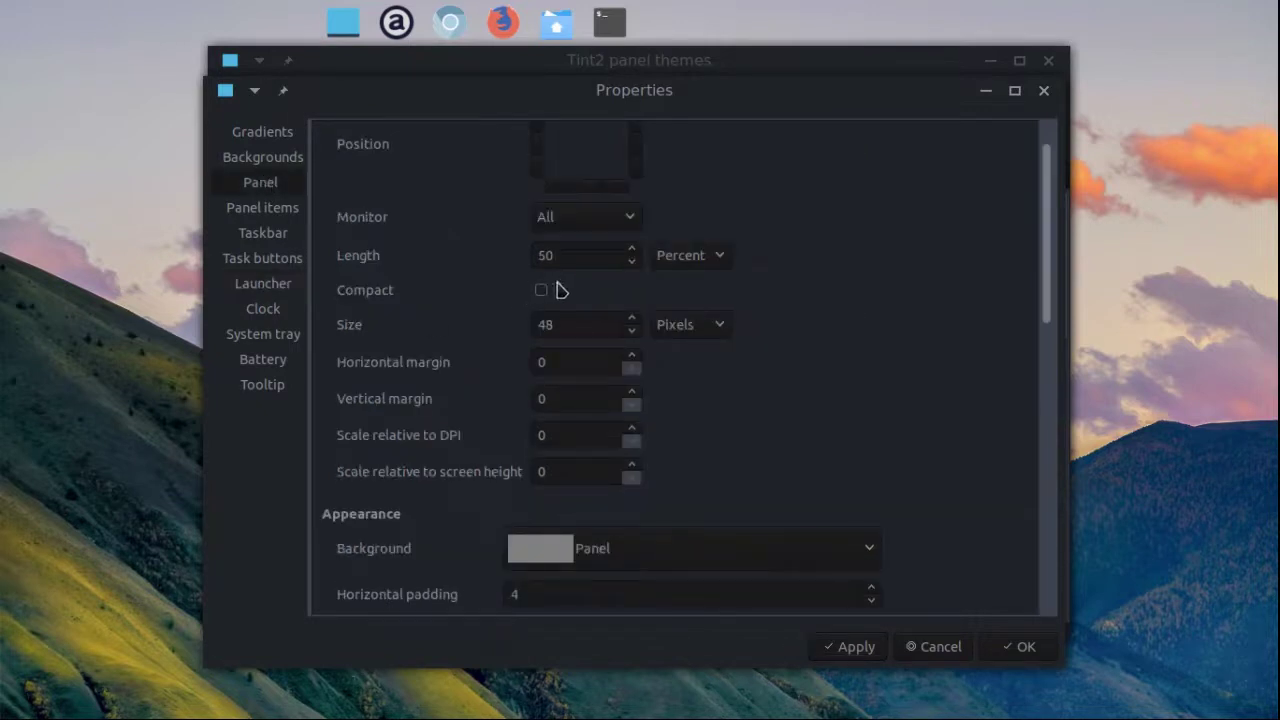
left_click(632, 264)
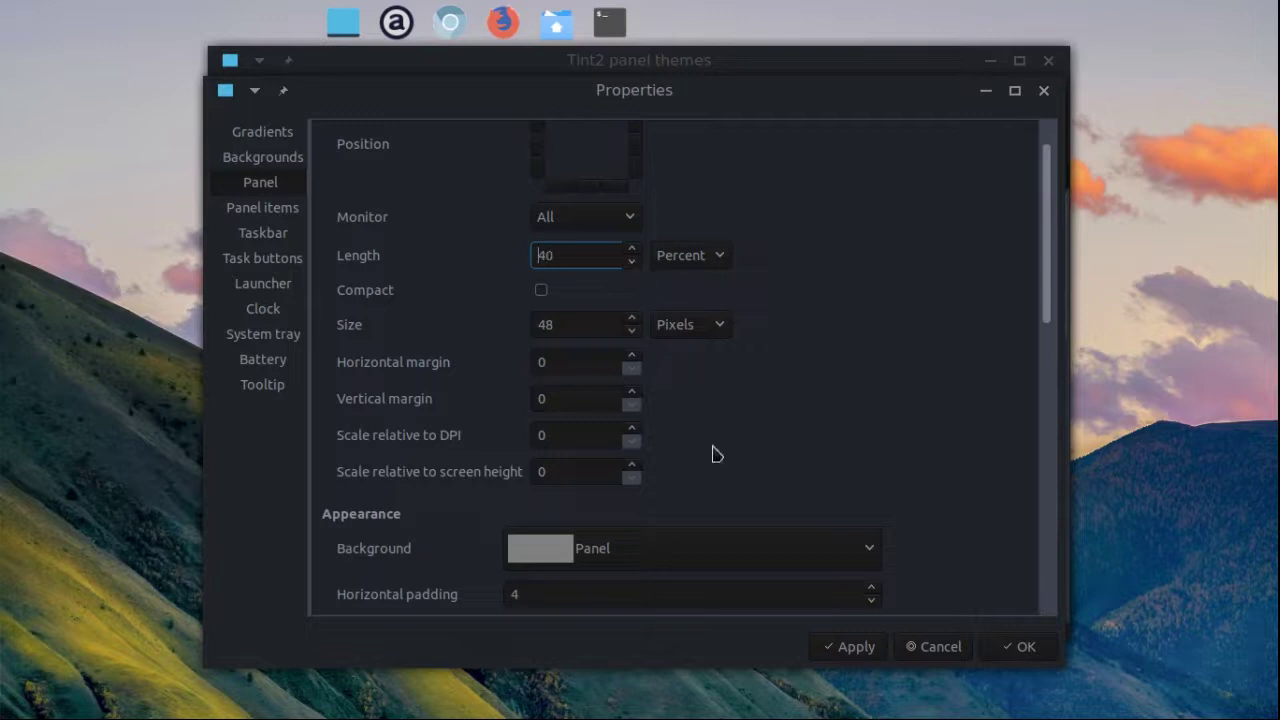
left_click(866, 652)
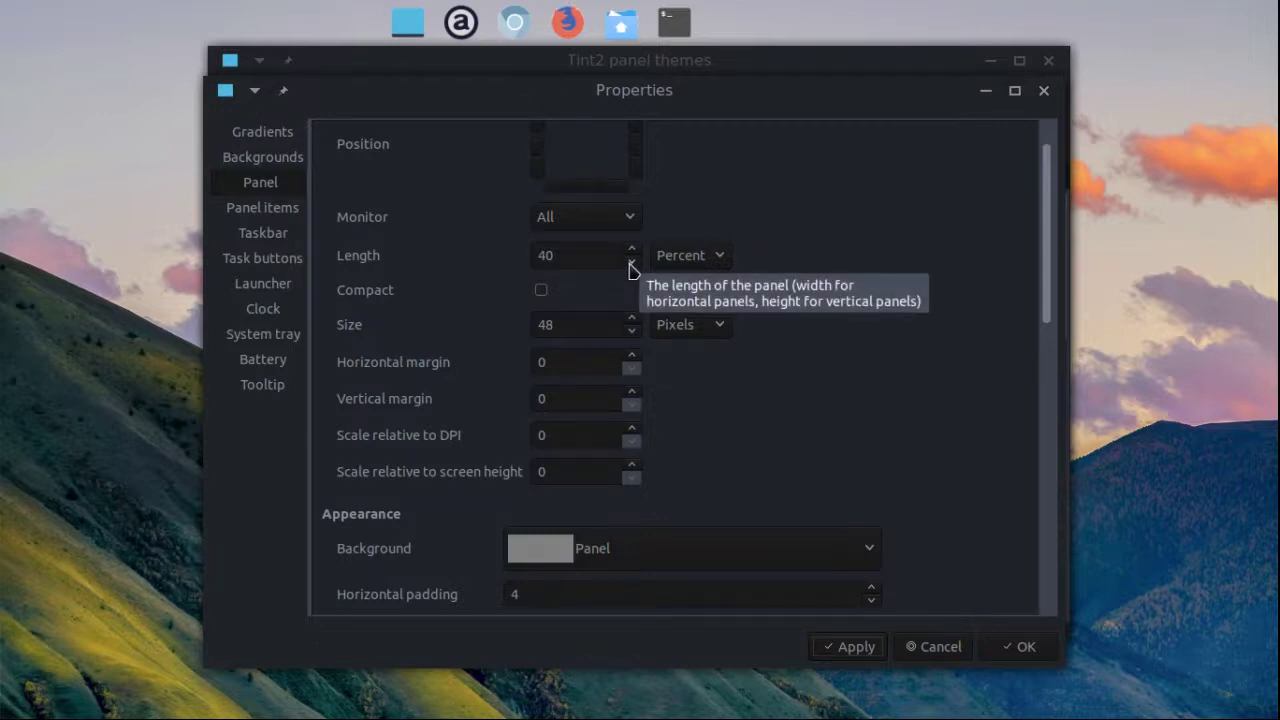
scroll(631, 268, "down", 12)
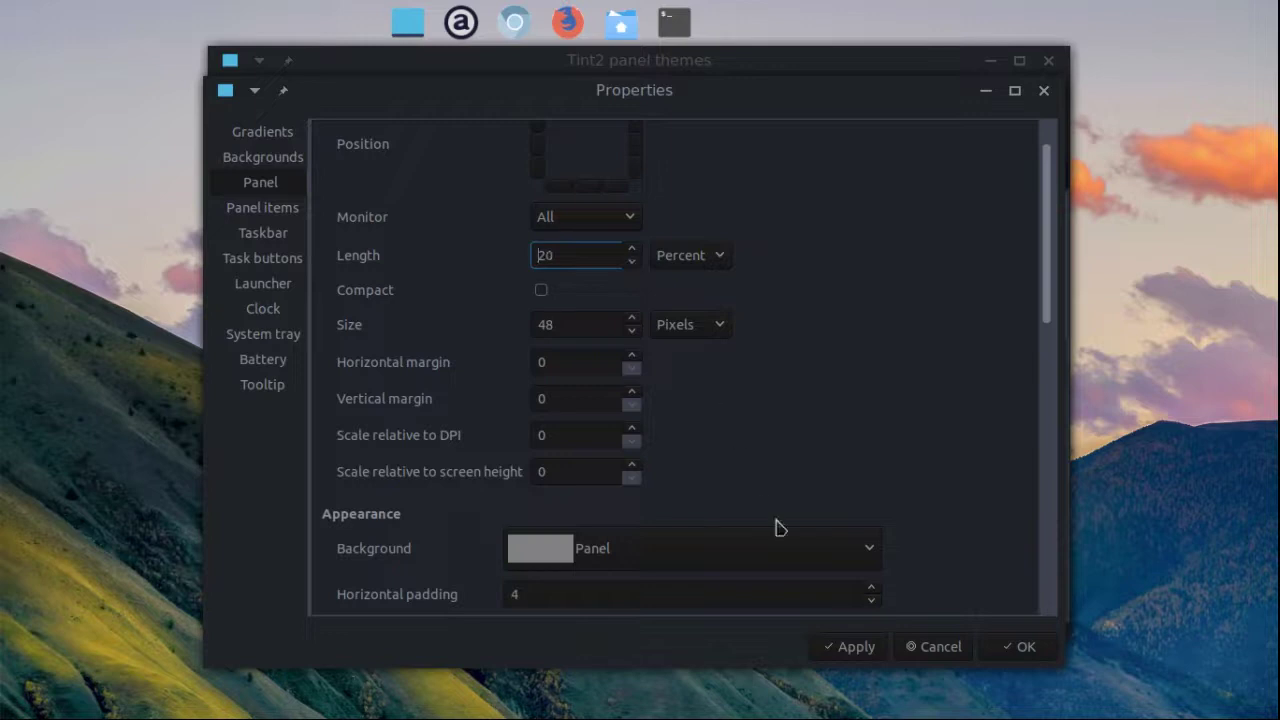
left_click(852, 647)
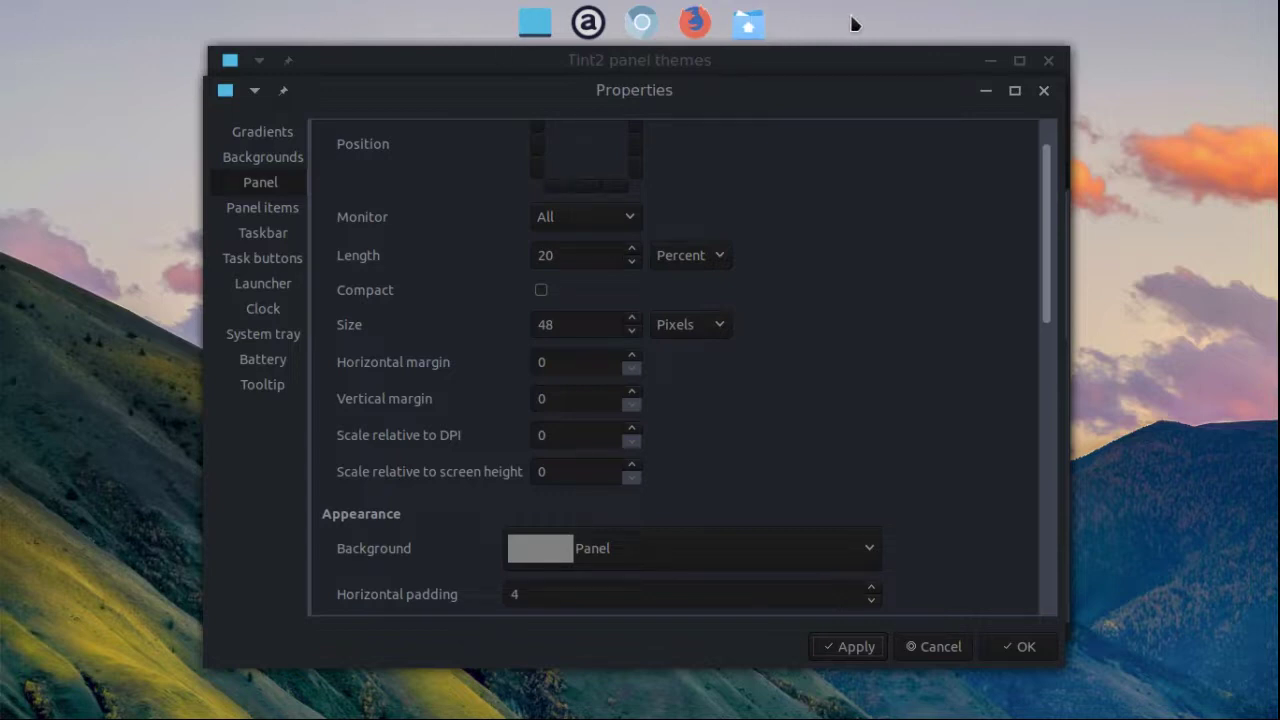
left_click_drag(788, 100, 788, 69)
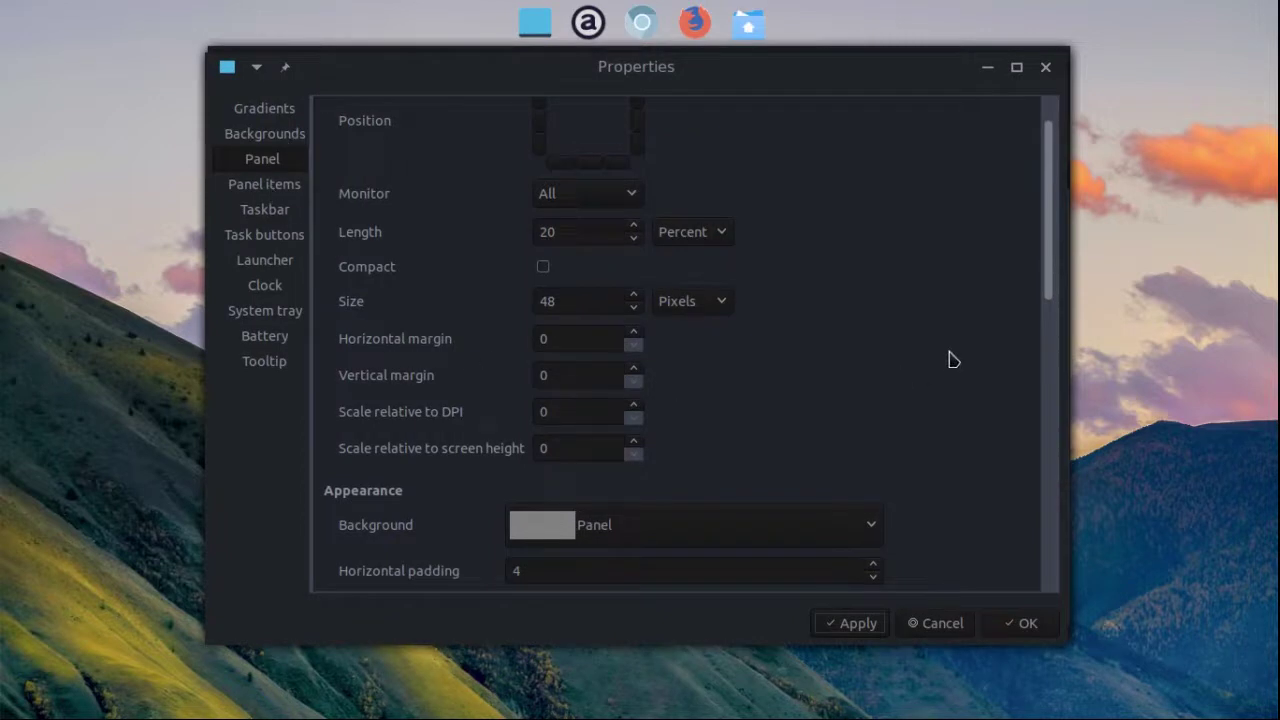
Tick Autohide for the top dock panel and apply the setting
scroll(953, 360, "down", 5)
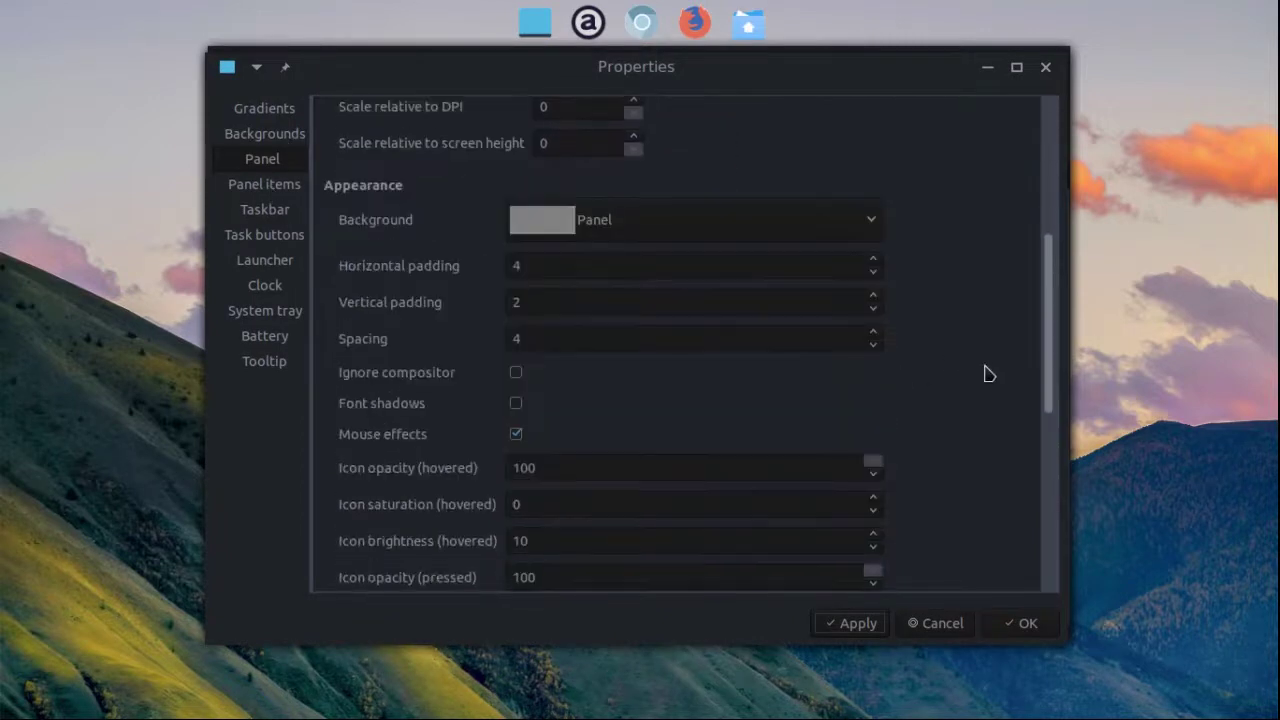
scroll(988, 373, "down", 7)
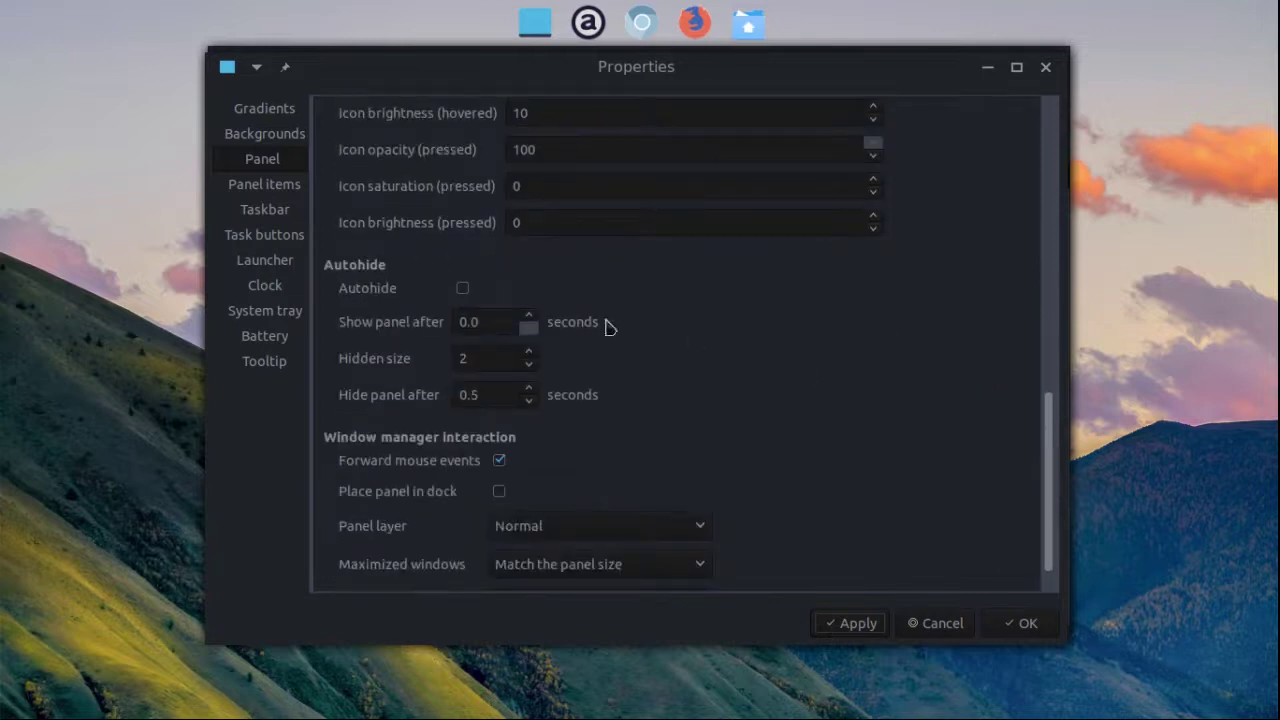
left_click(464, 290)
left_click(860, 623)
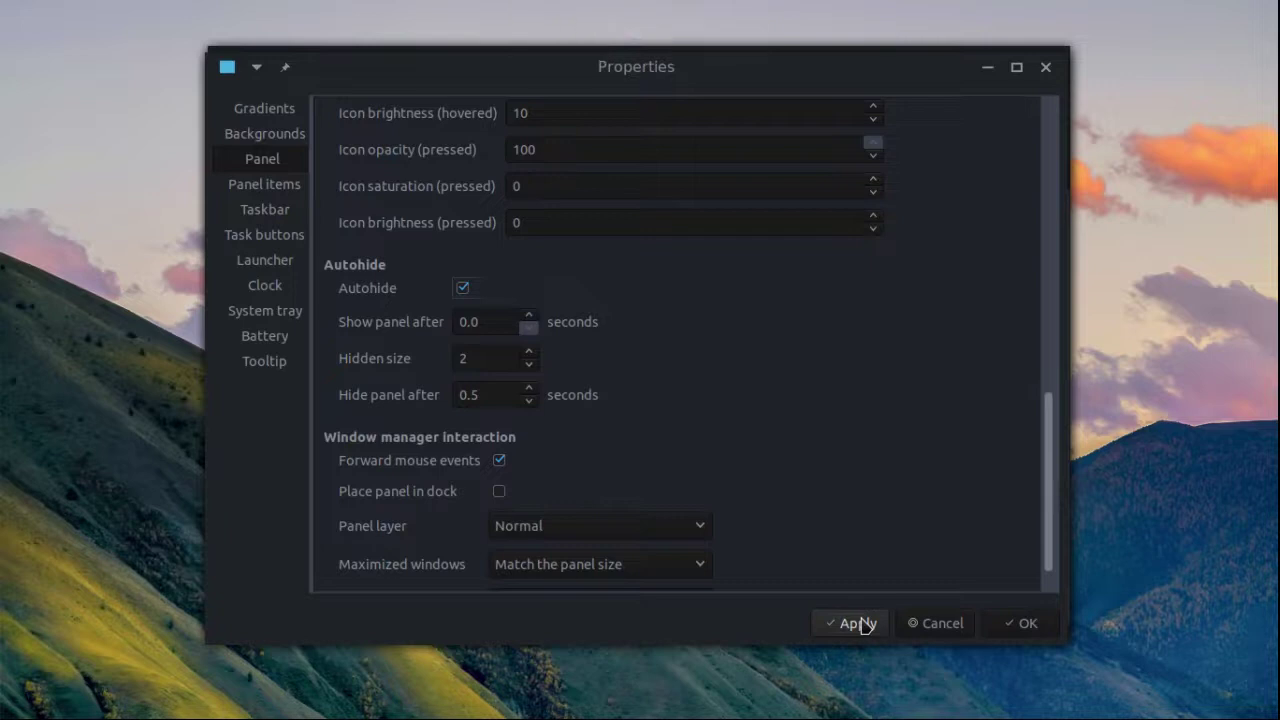
left_click_drag(789, 69, 783, 120)
left_click_drag(789, 60, 754, 87)
mouse_move(678, 8)
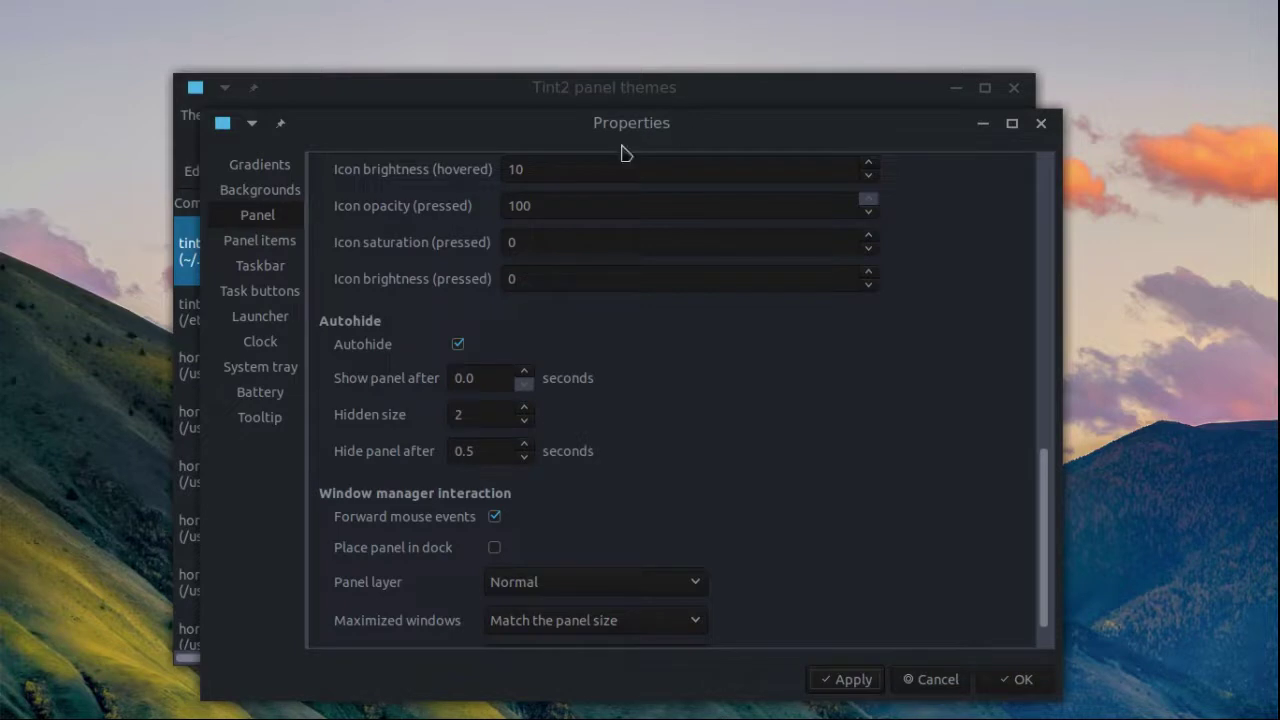
left_click(858, 681)
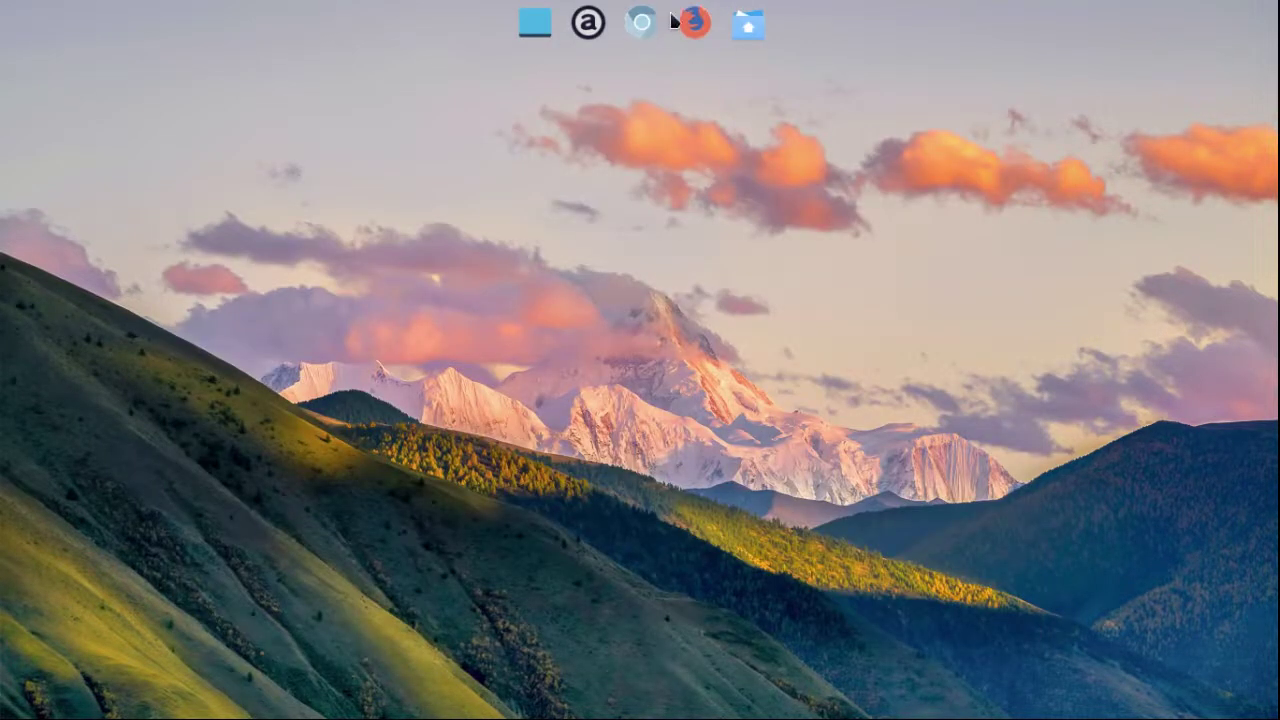
Launch PCManFM from the dock and turn on Show Hidden in the home folder
mouse_move(580, 5)
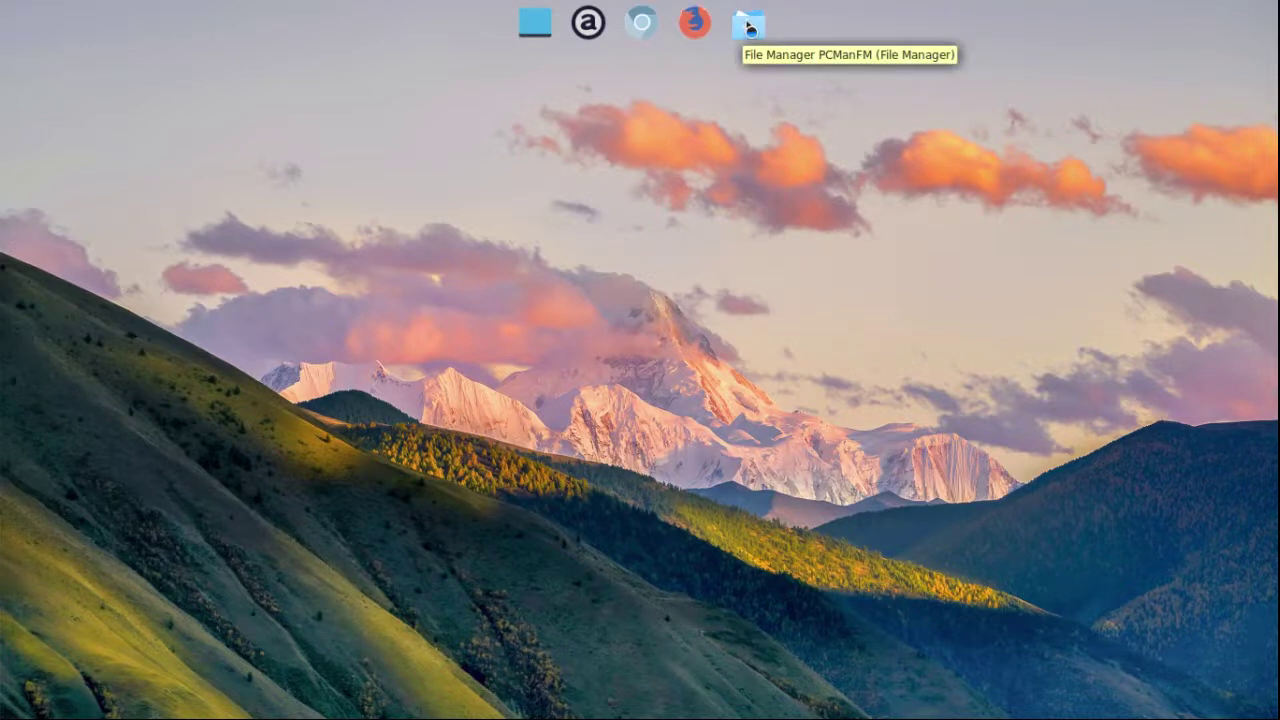
left_click(749, 27)
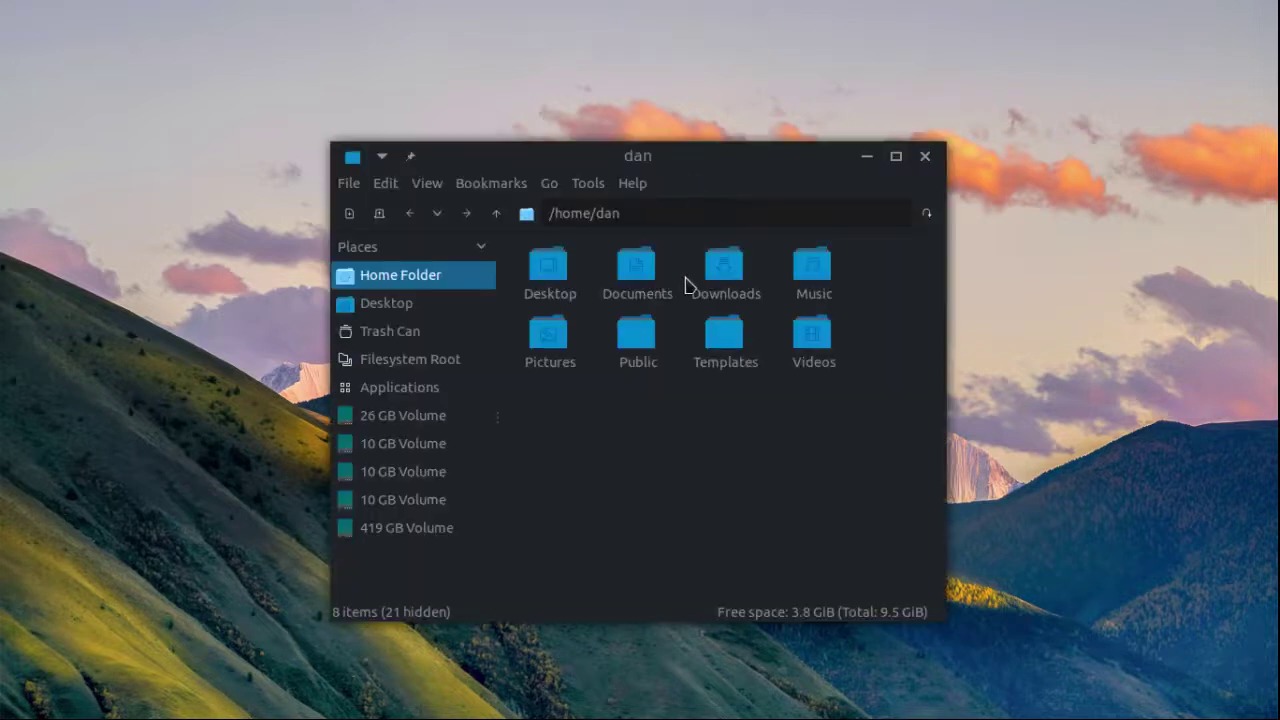
right_click(639, 419)
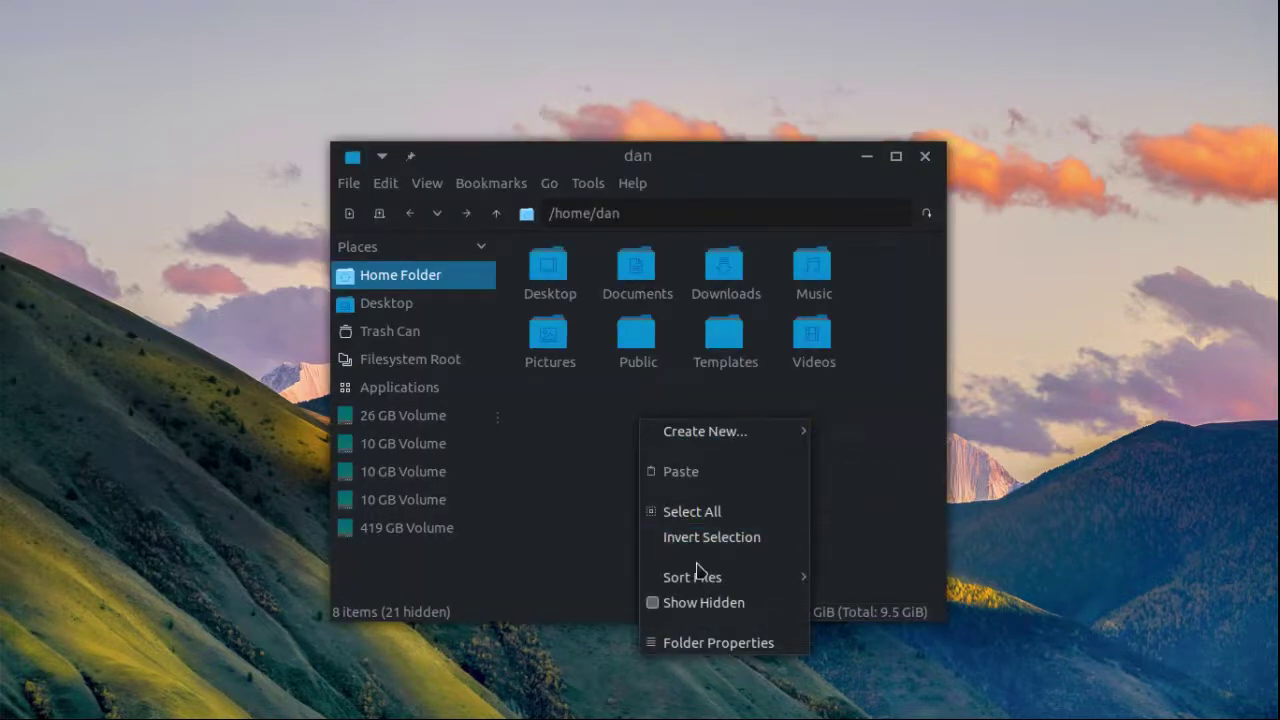
left_click(699, 603)
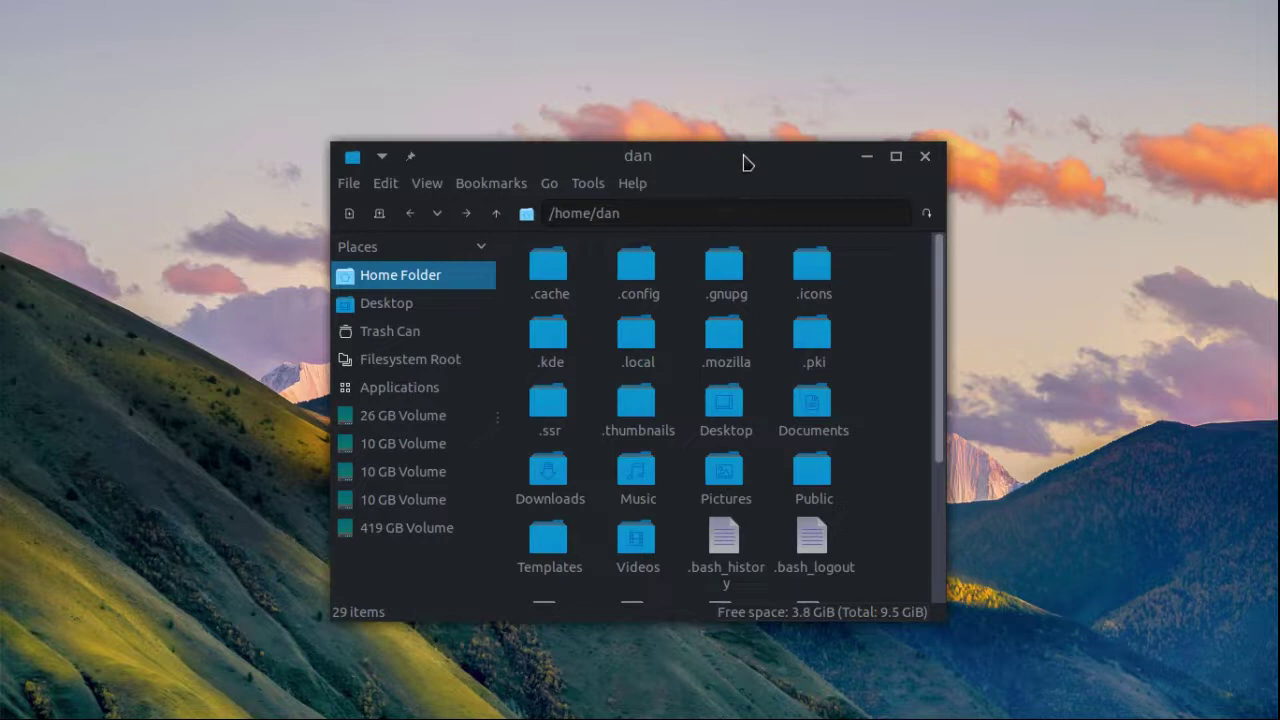
Move the file manager window left and place a second window beside it on the right
left_click_drag(743, 156, 418, 124)
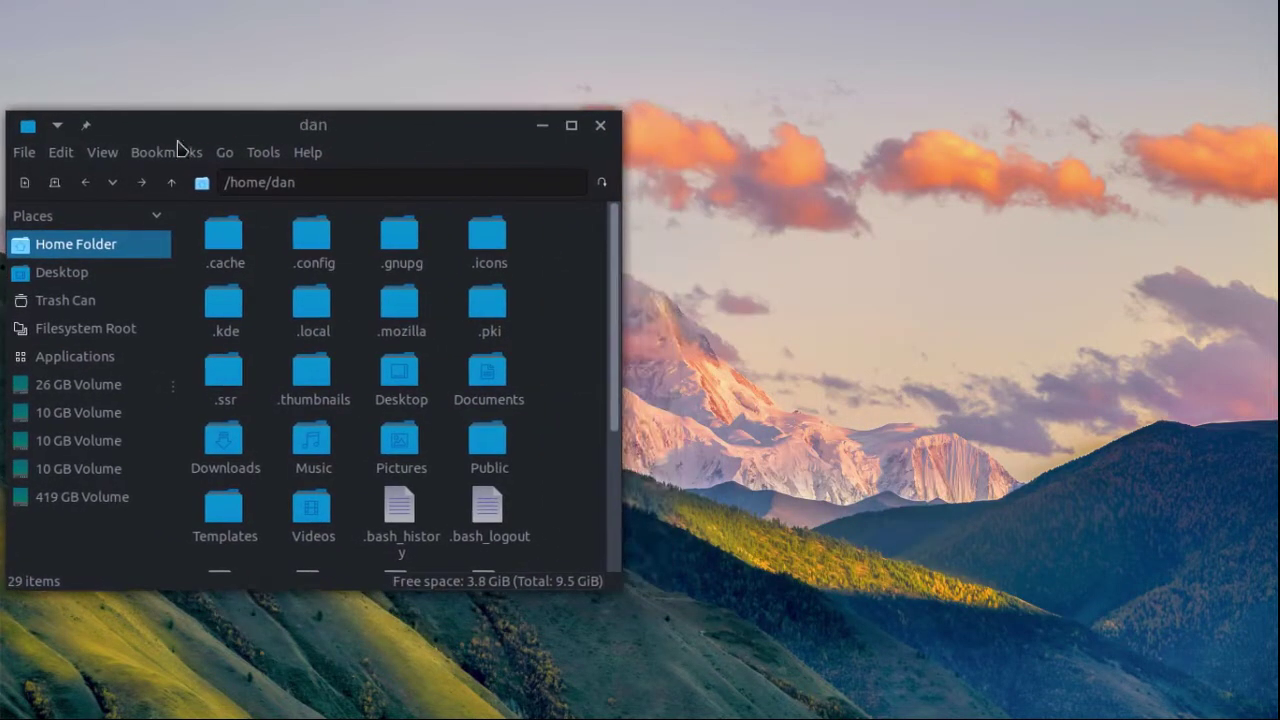
left_click(24, 185)
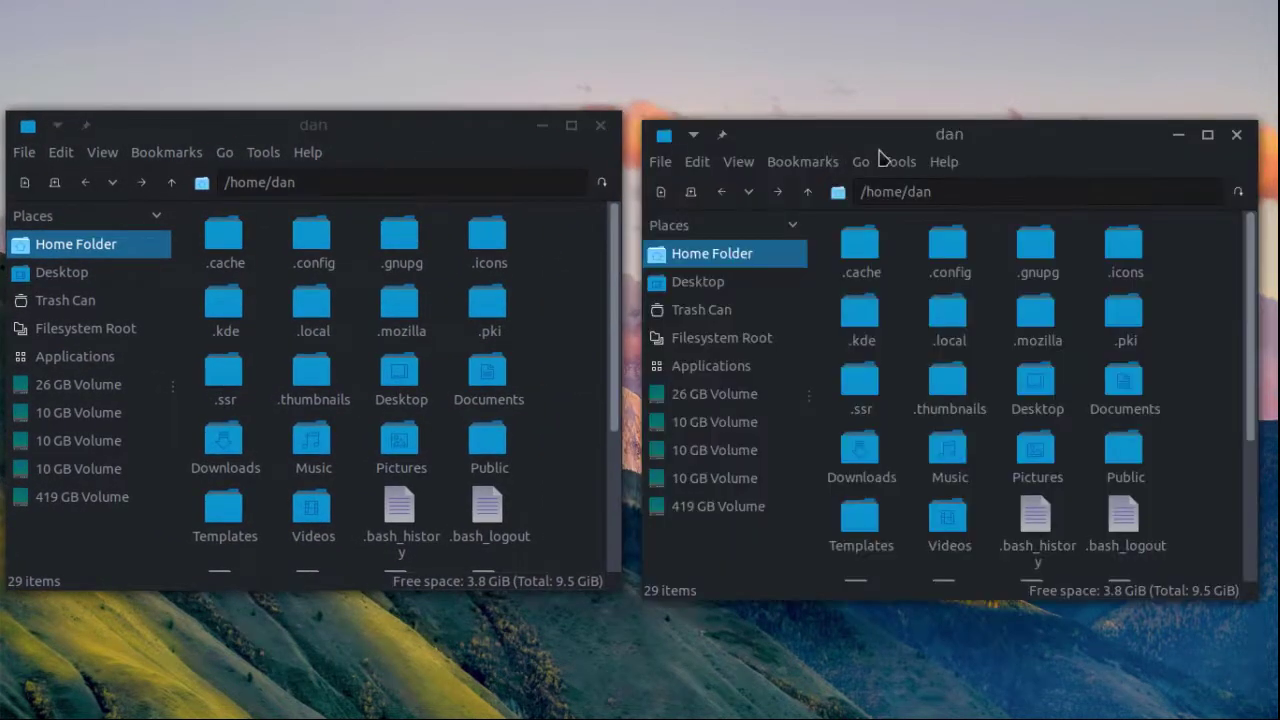
left_click_drag(877, 141, 869, 128)
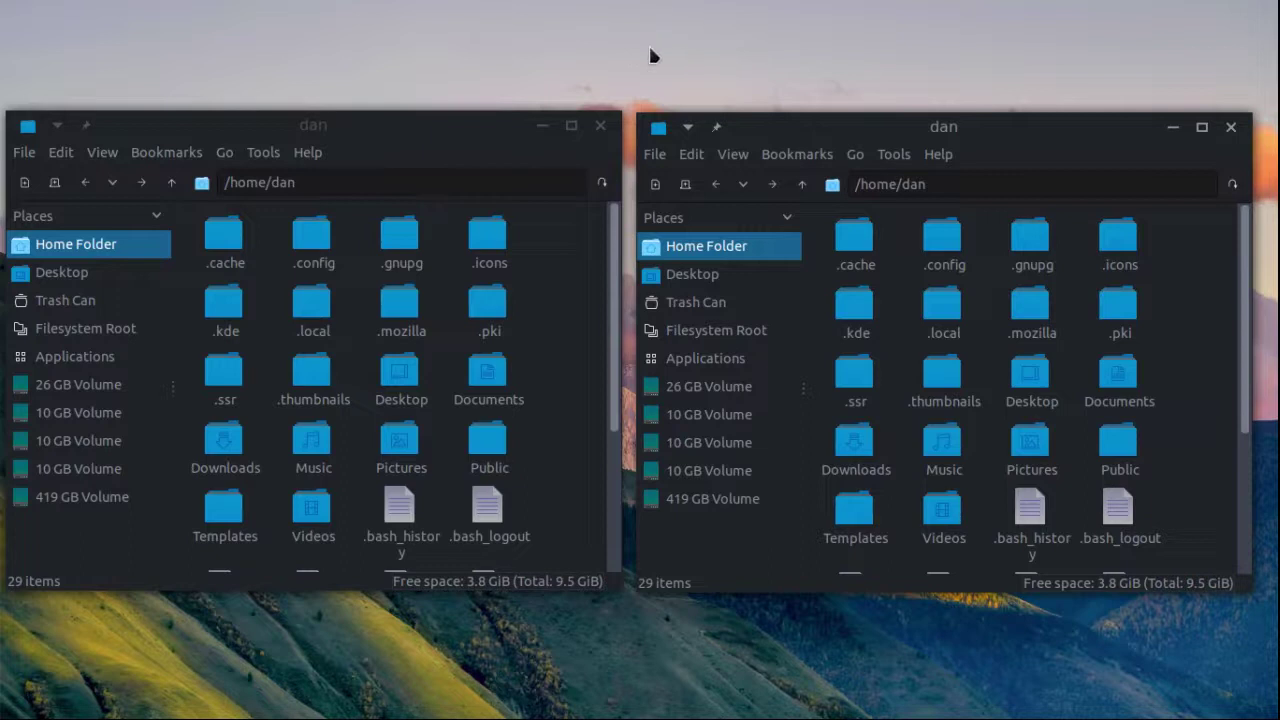
mouse_move(775, 8)
Navigate the left window into the .config/tint2 folder
mouse_move(580, 28)
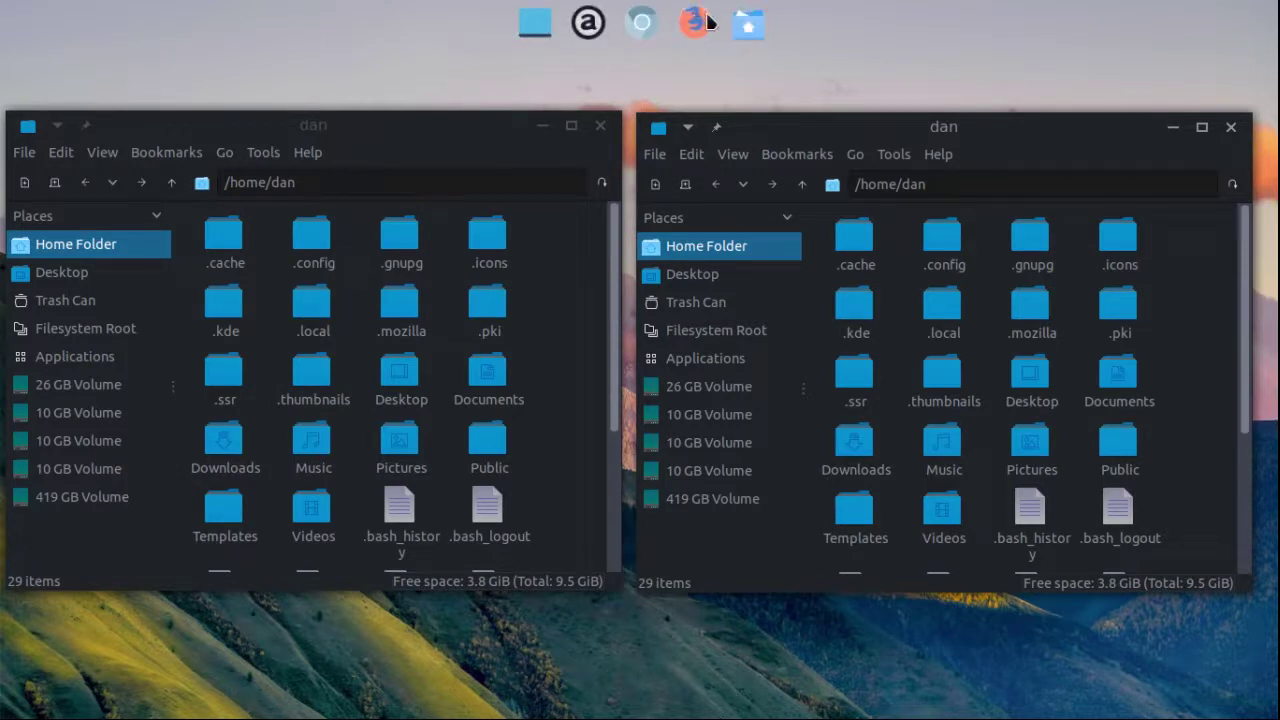
double_click(320, 245)
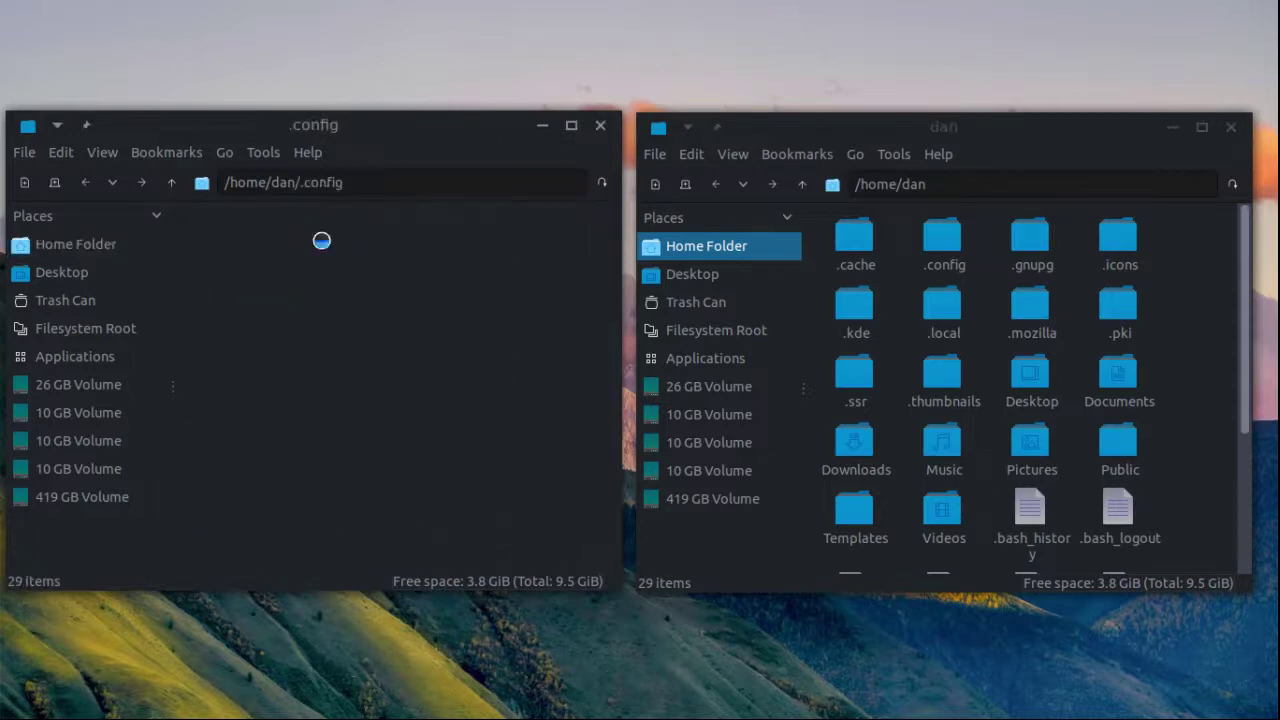
scroll(340, 303, "down", 3)
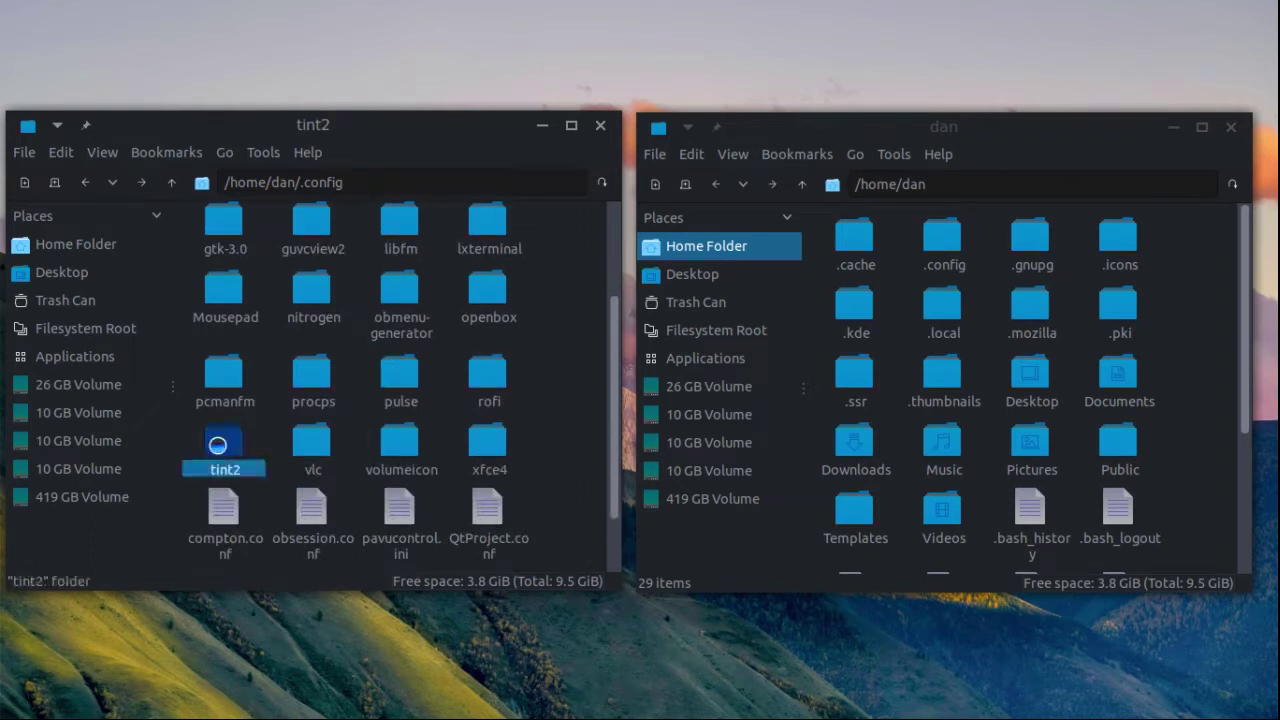
double_click(222, 448)
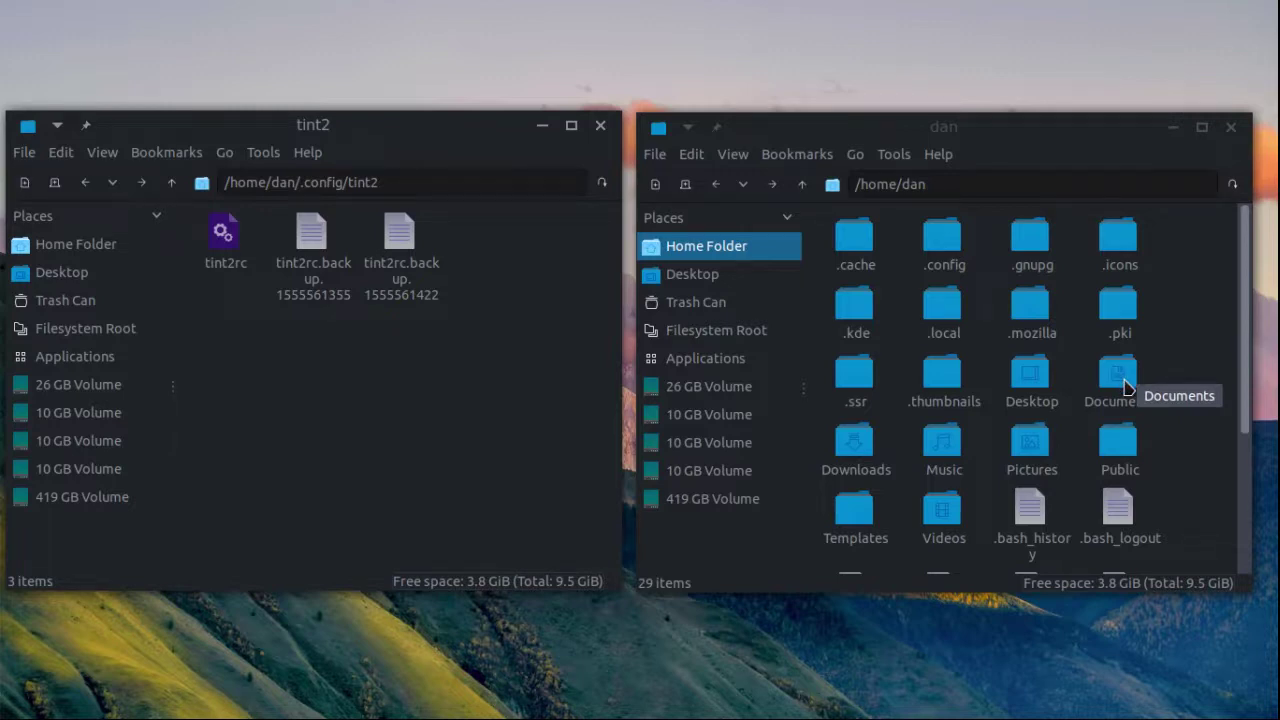
Drag tint2rc into Documents in the right window, then return the left window home
double_click(1118, 376)
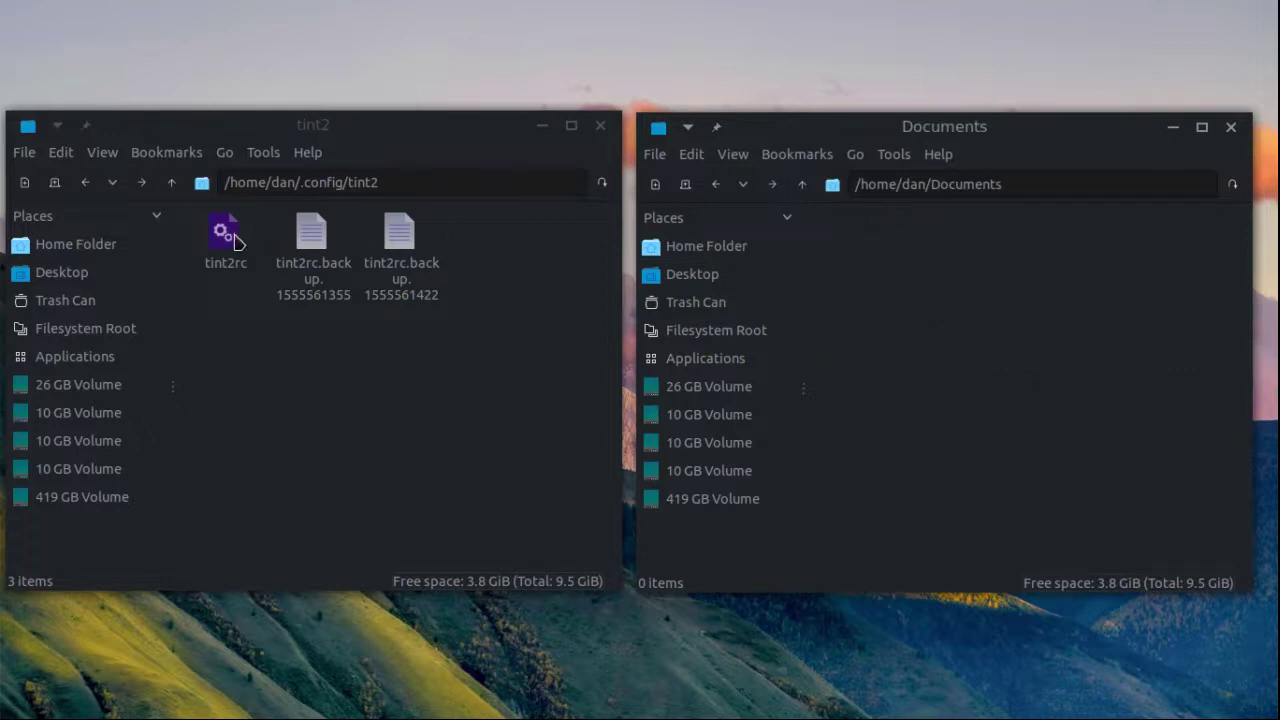
left_click_drag(232, 238, 943, 246)
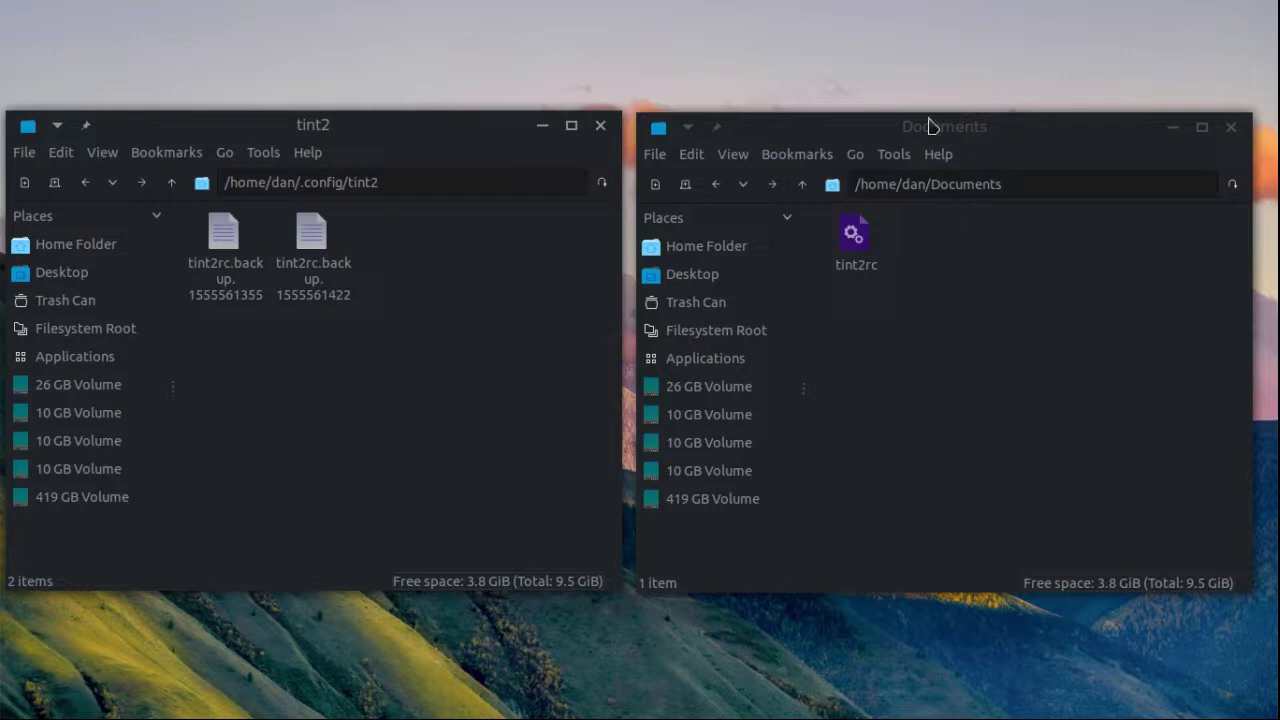
right_click(166, 66)
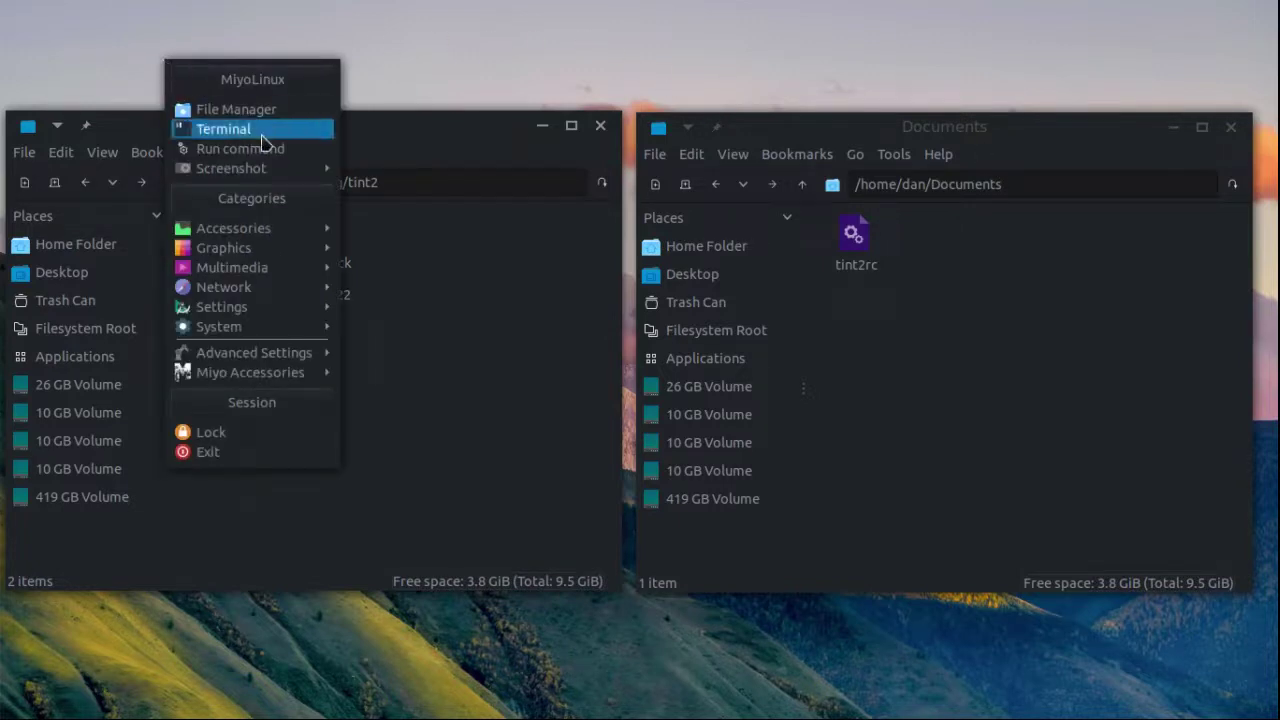
left_click(439, 144)
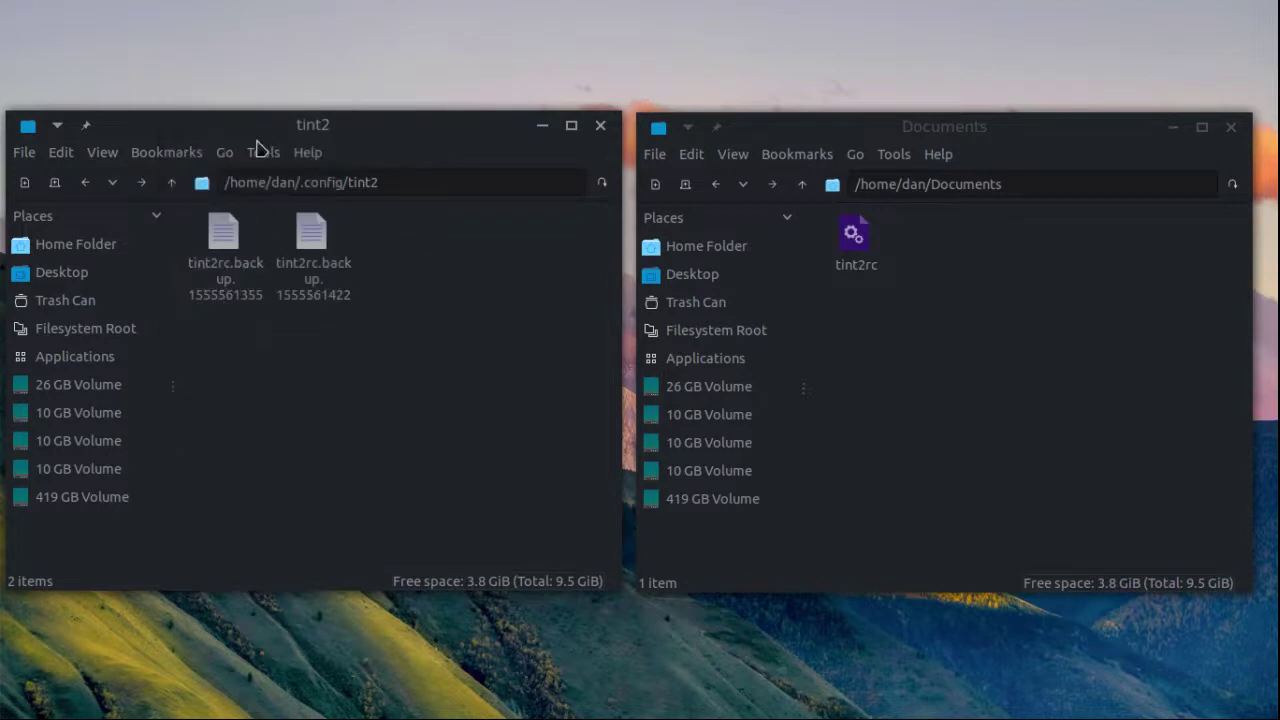
left_click(80, 248)
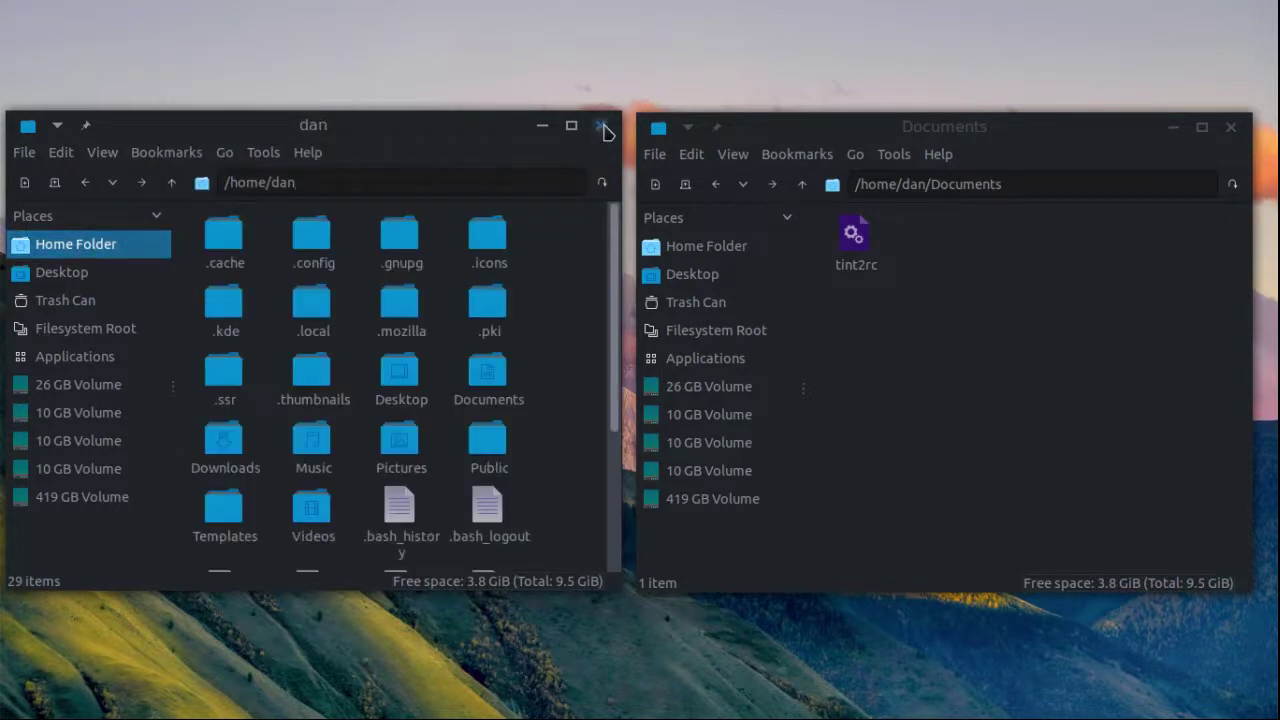
Launch Tint2 Settings from the desktop menu and move its themes window up-left
right_click(347, 73)
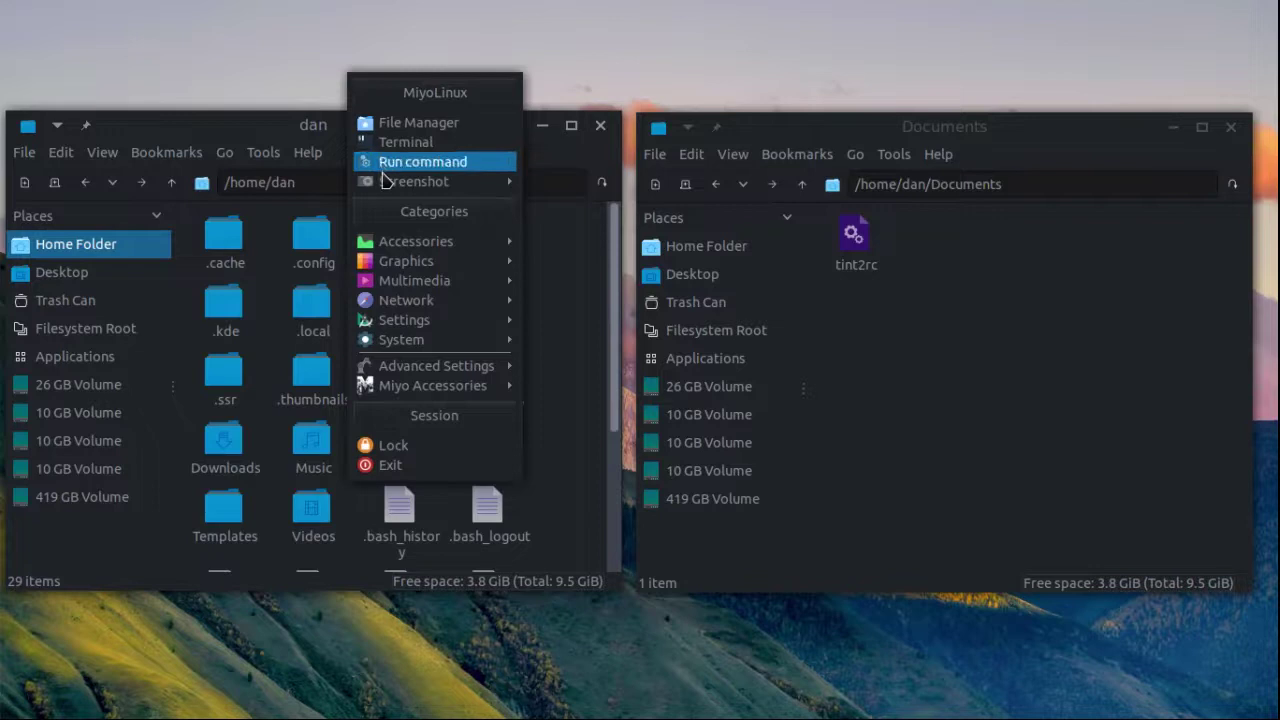
mouse_move(403, 320)
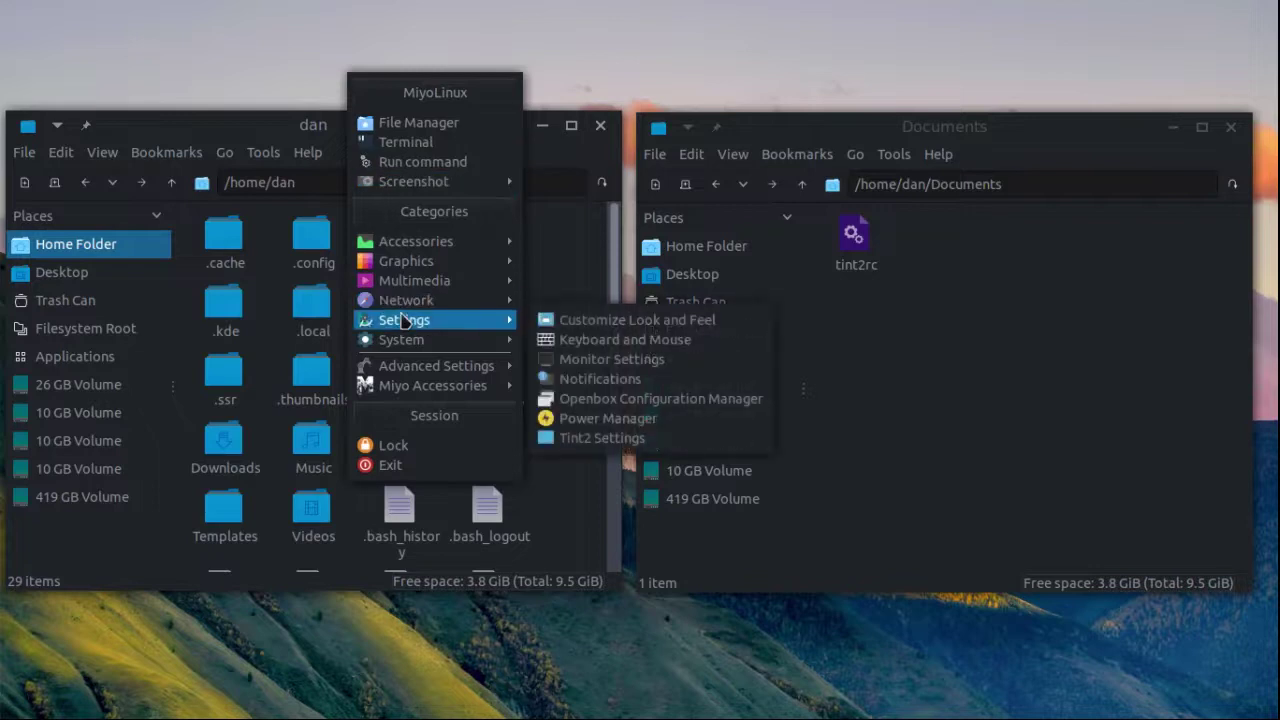
left_click(646, 440)
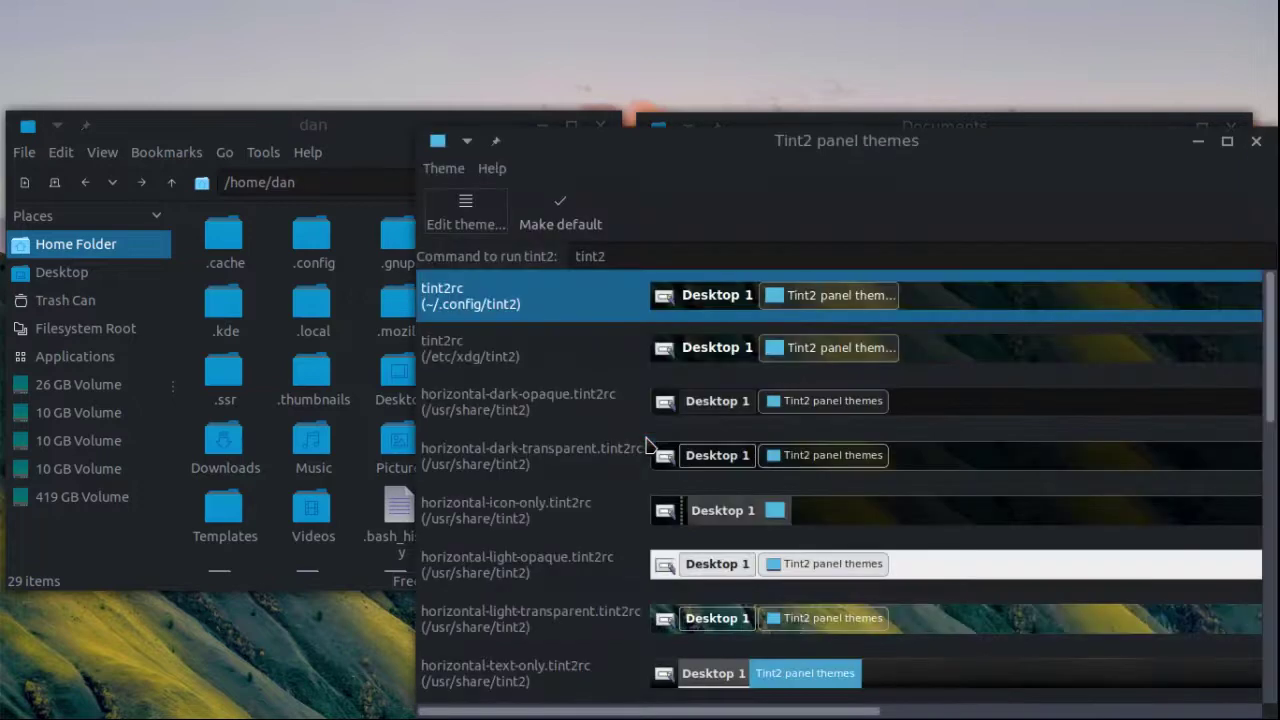
left_click_drag(872, 142, 693, 93)
mouse_move(603, 8)
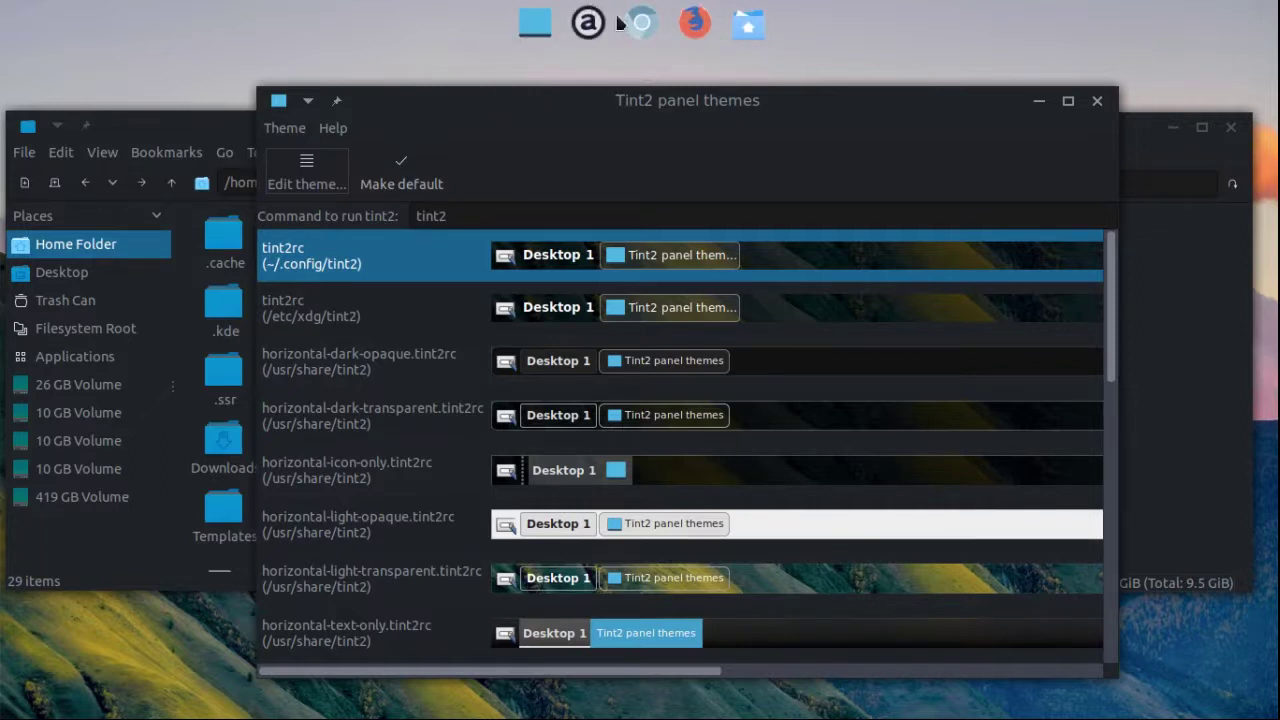
Make miyo-deepin.tint2rc the default theme, confirm with Yes, and close the themes window
scroll(657, 440, "down", 4)
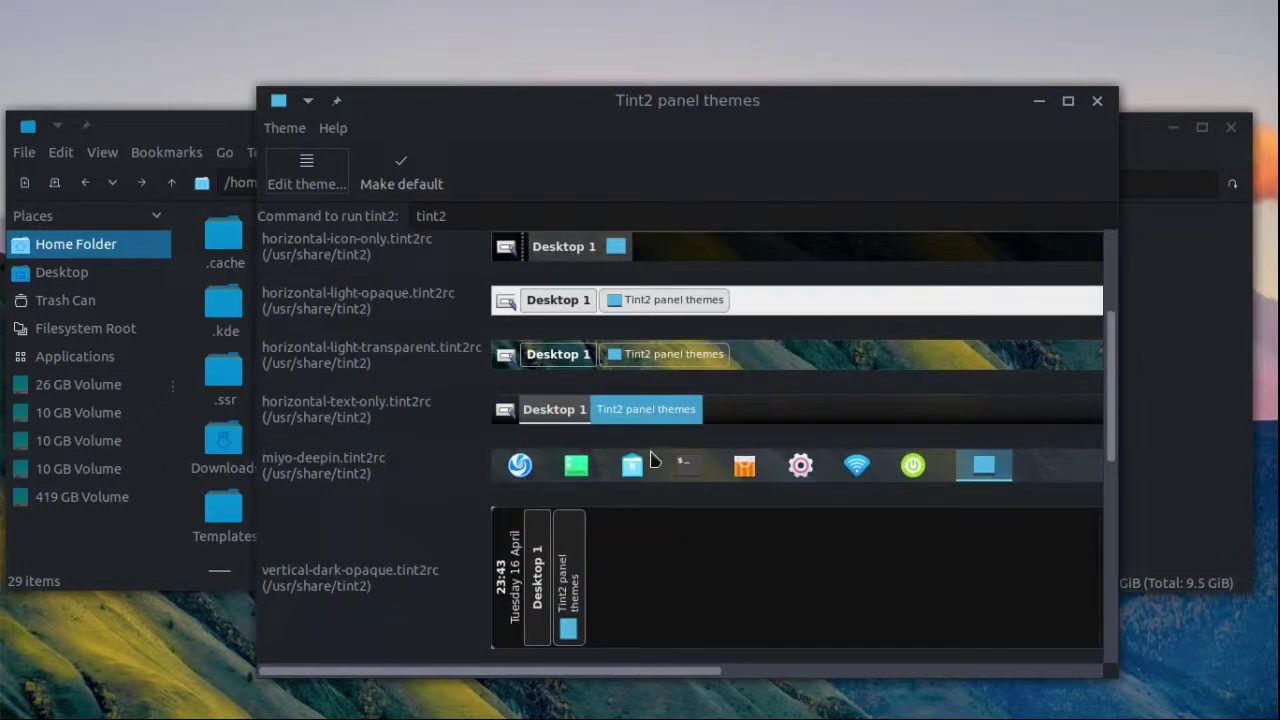
left_click(655, 460)
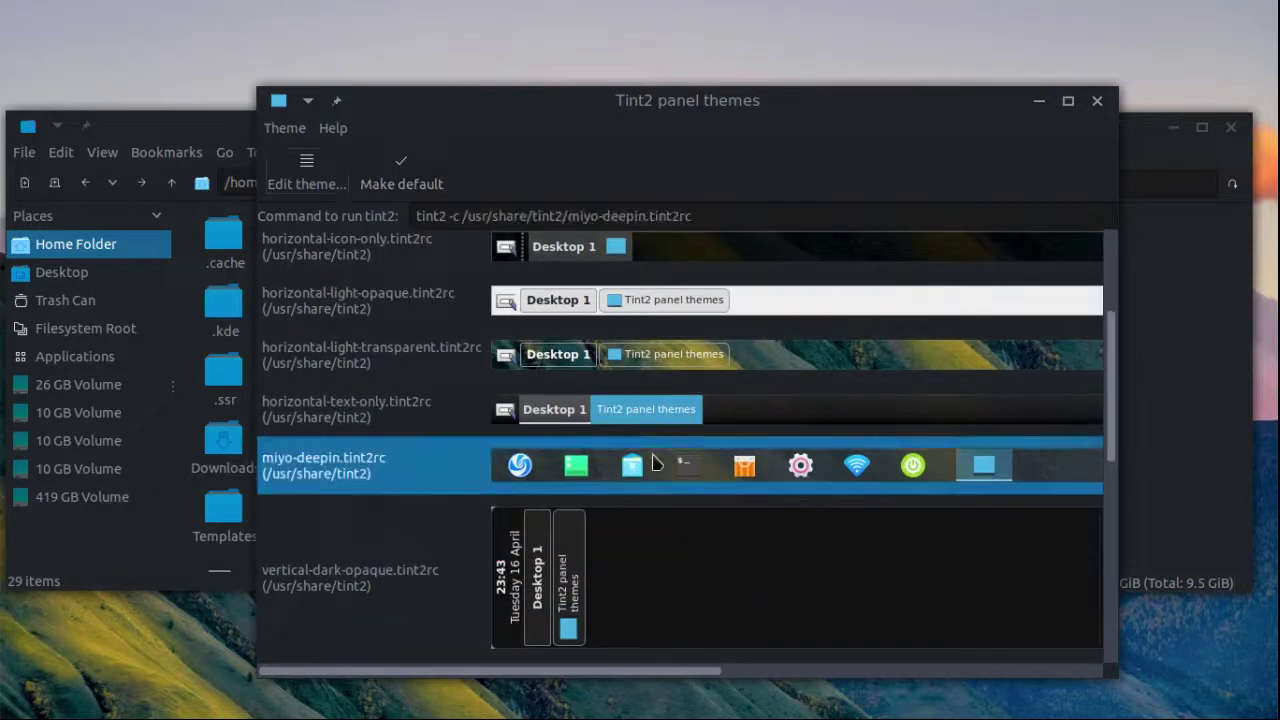
left_click(396, 163)
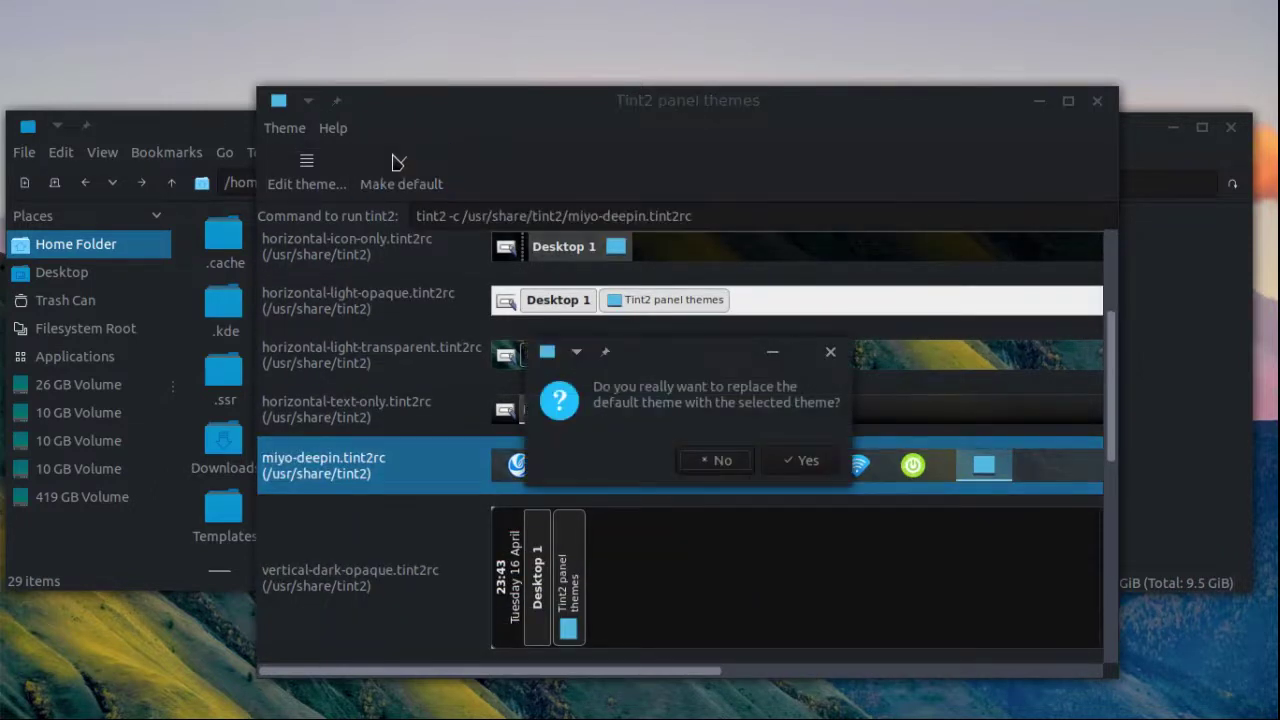
left_click(776, 468)
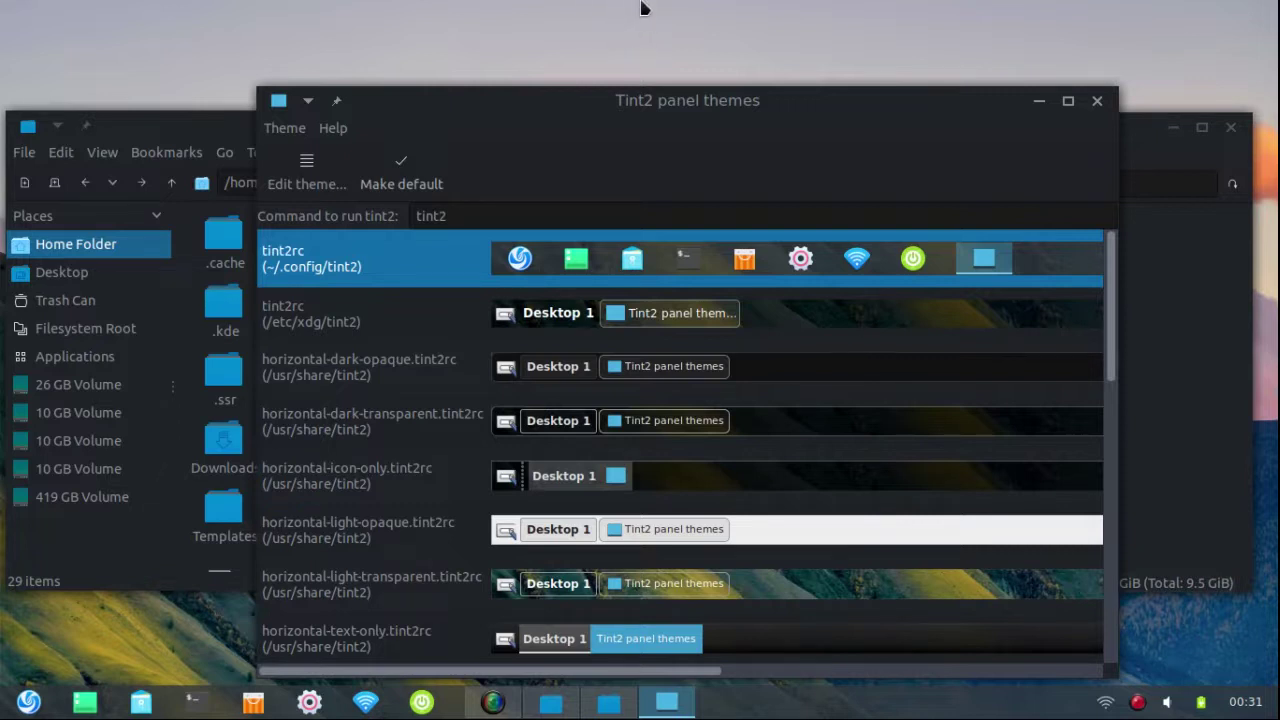
left_click(1096, 101)
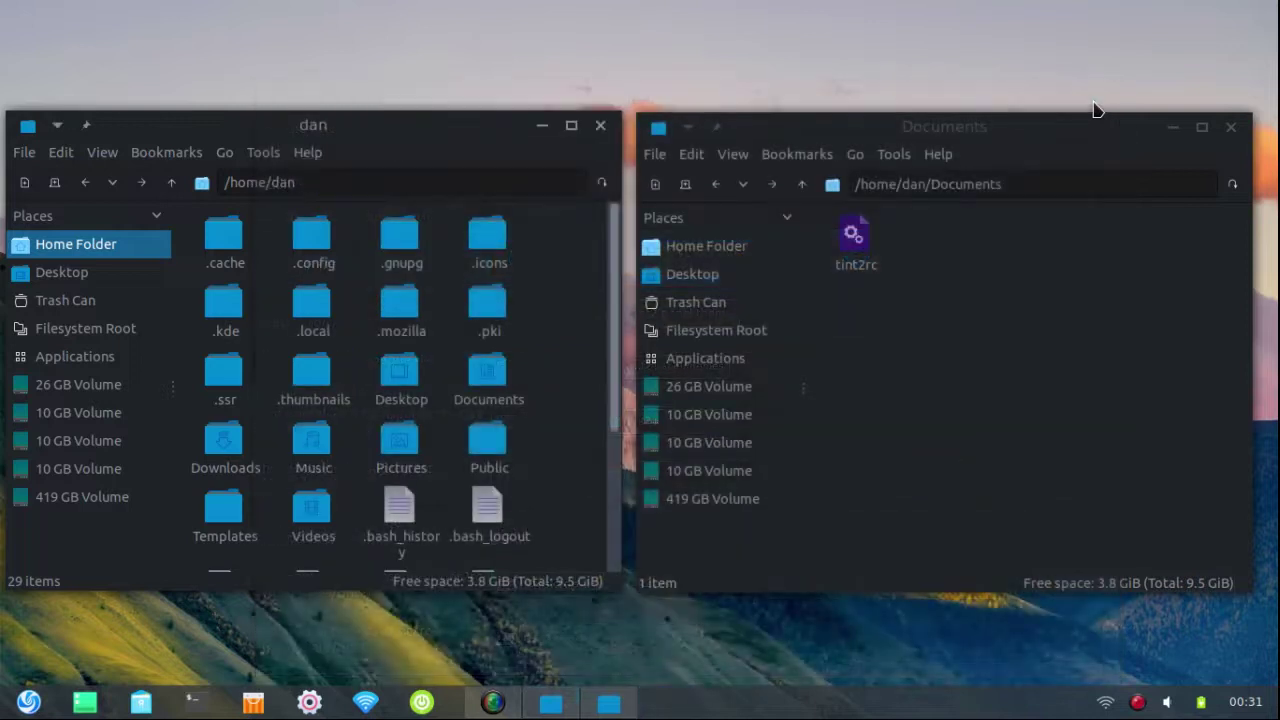
Go to .config/openbox and open the autostart file with Mousepad
double_click(318, 243)
scroll(484, 358, "down", 2)
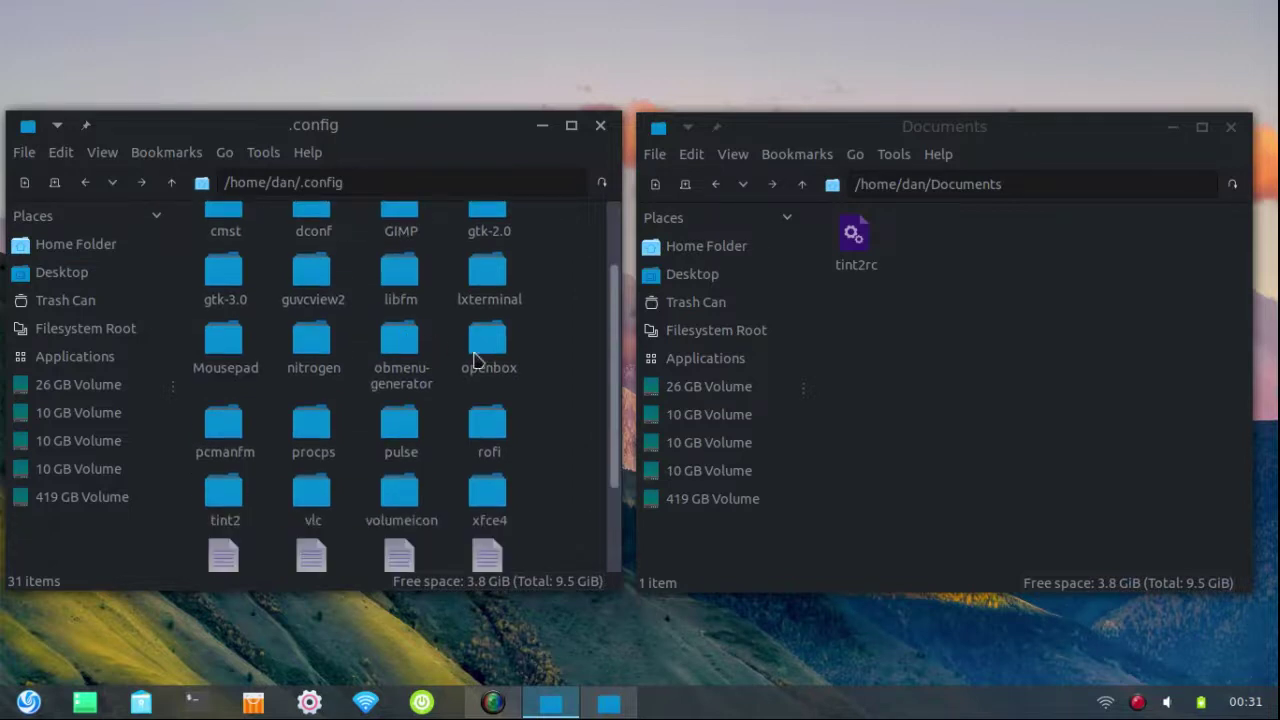
double_click(486, 355)
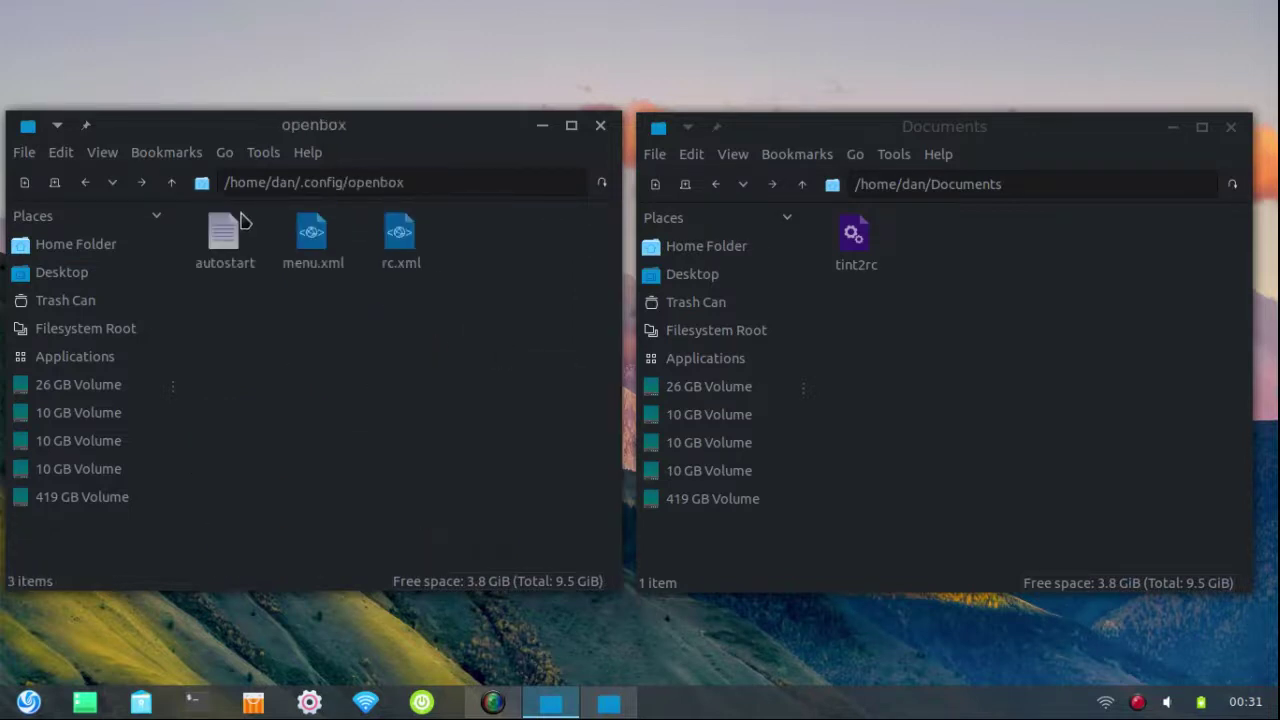
right_click(236, 234)
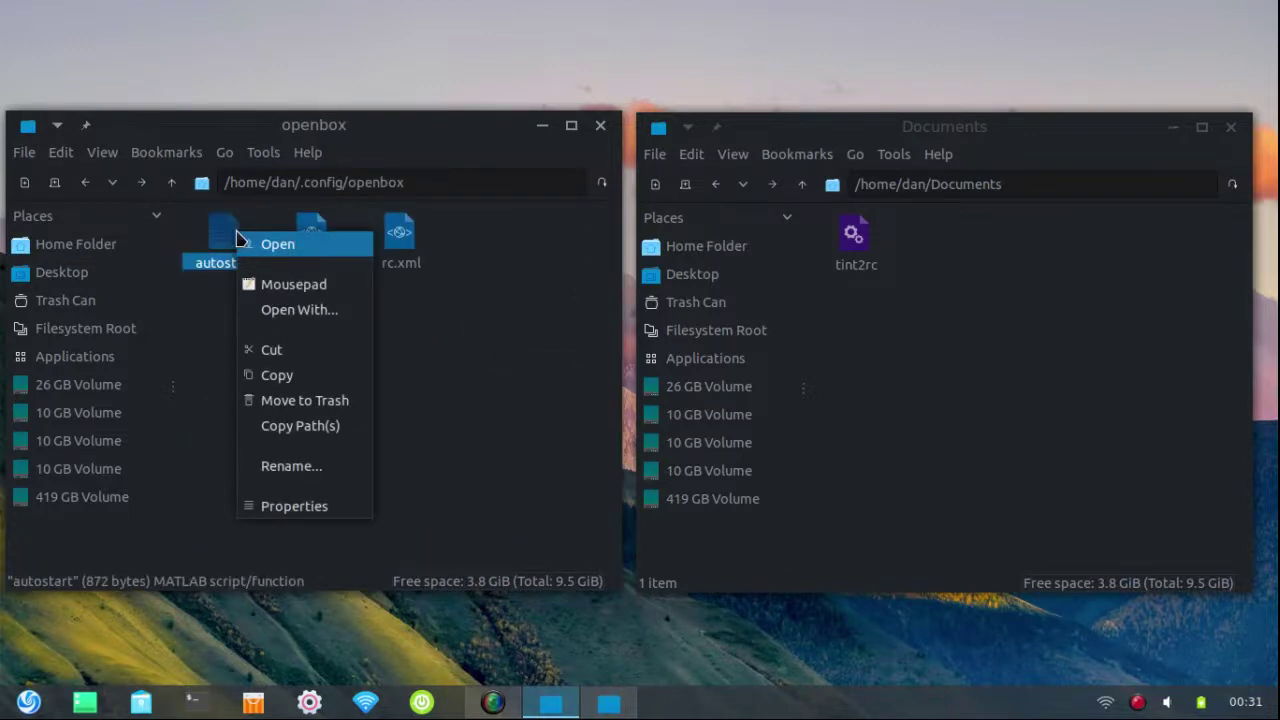
left_click(312, 291)
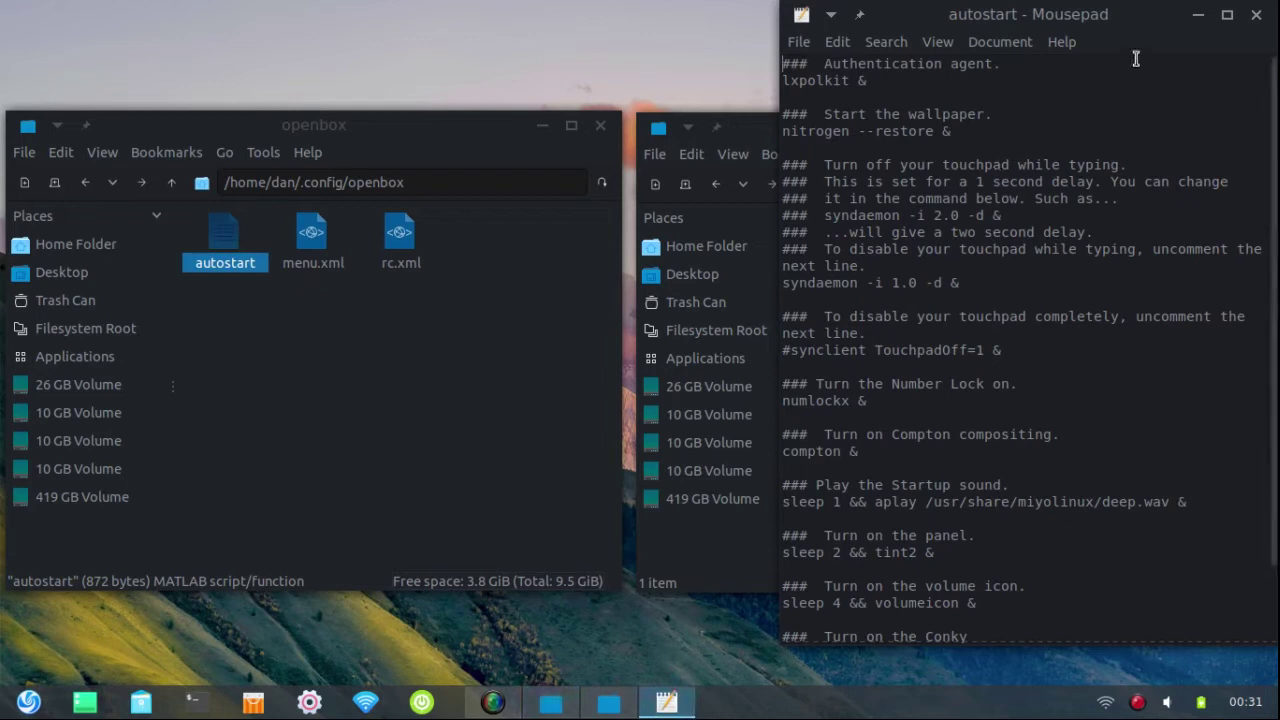
Add a new 'sleep 3 &&' line below the 'sleep 2 && tint2 &' line
left_click_drag(1135, 23, 412, 36)
scroll(232, 287, "down", 2)
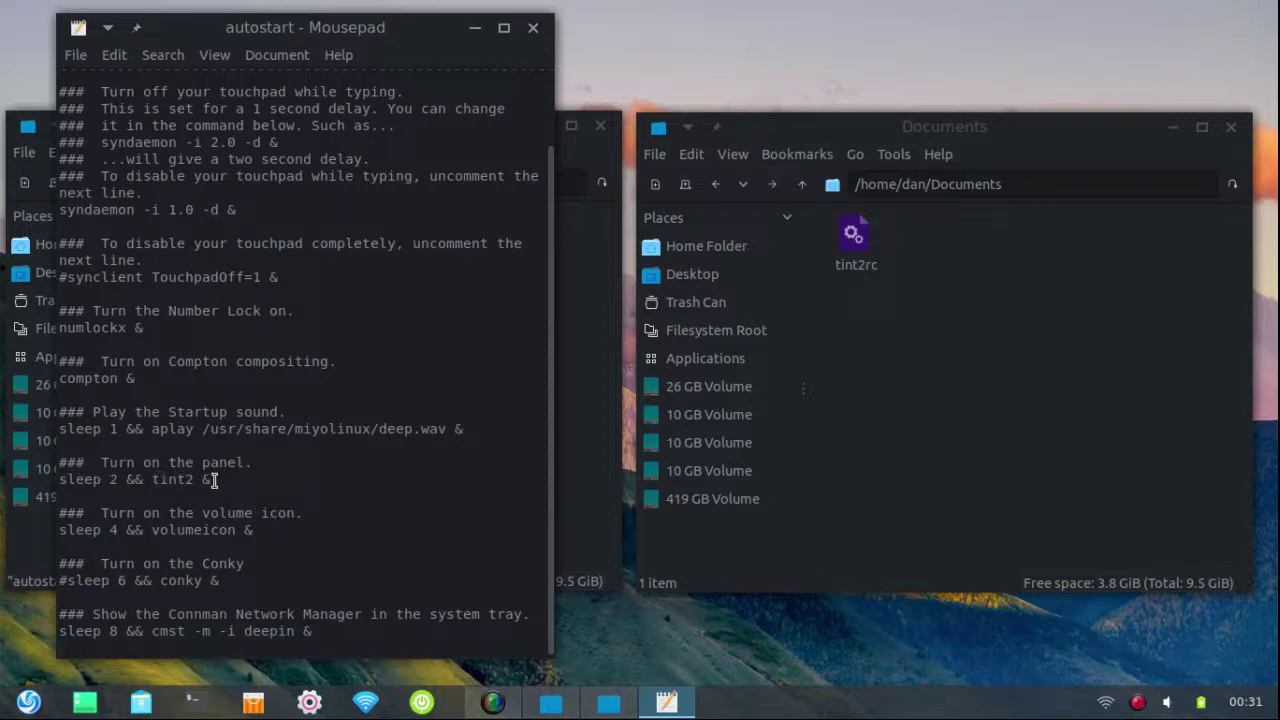
left_click(216, 480)
key("Return")
key("Return")
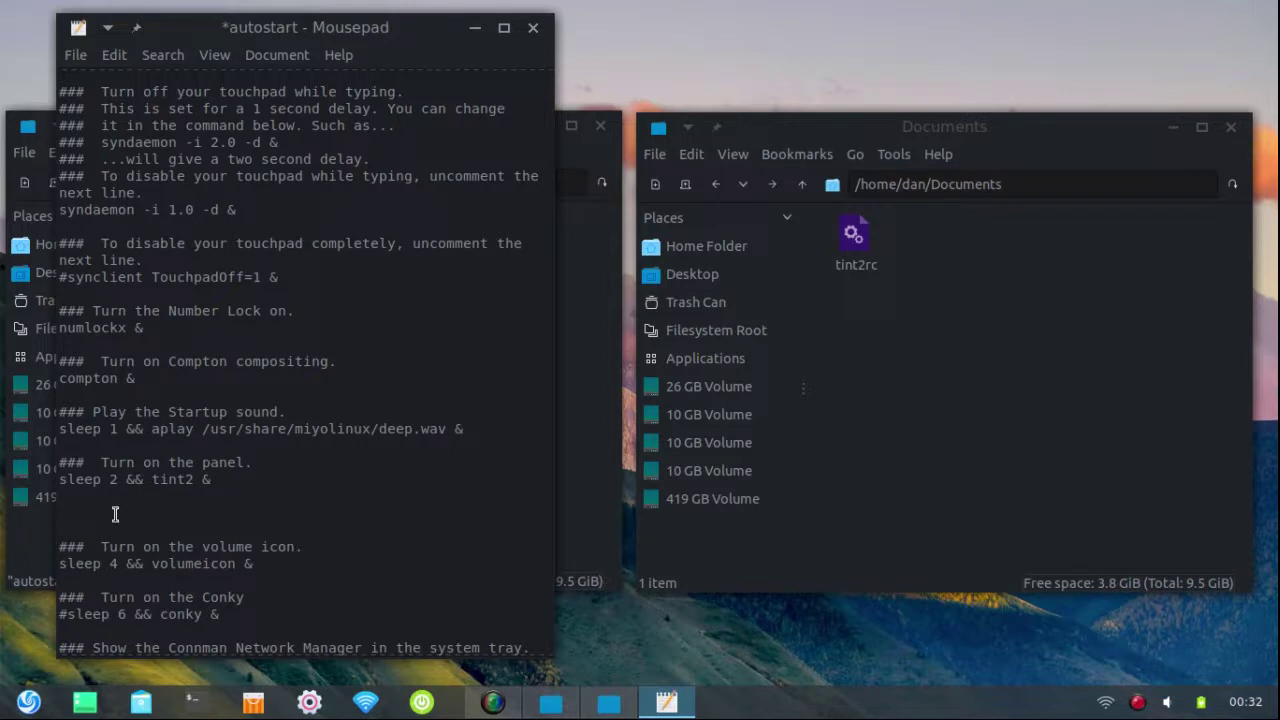
type("sleep 3")
type("&&")
Rename tint2rc in Documents to tint2rc-launchers
right_click(861, 247)
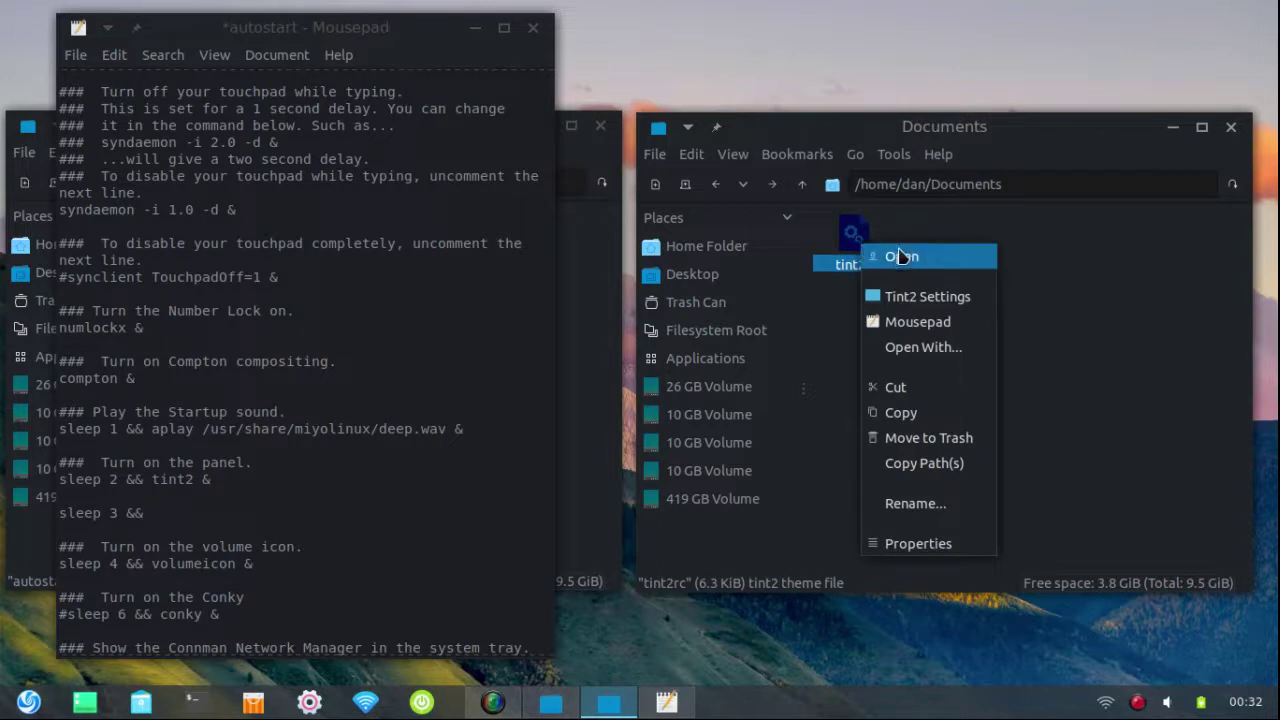
left_click(915, 504)
left_click(877, 391)
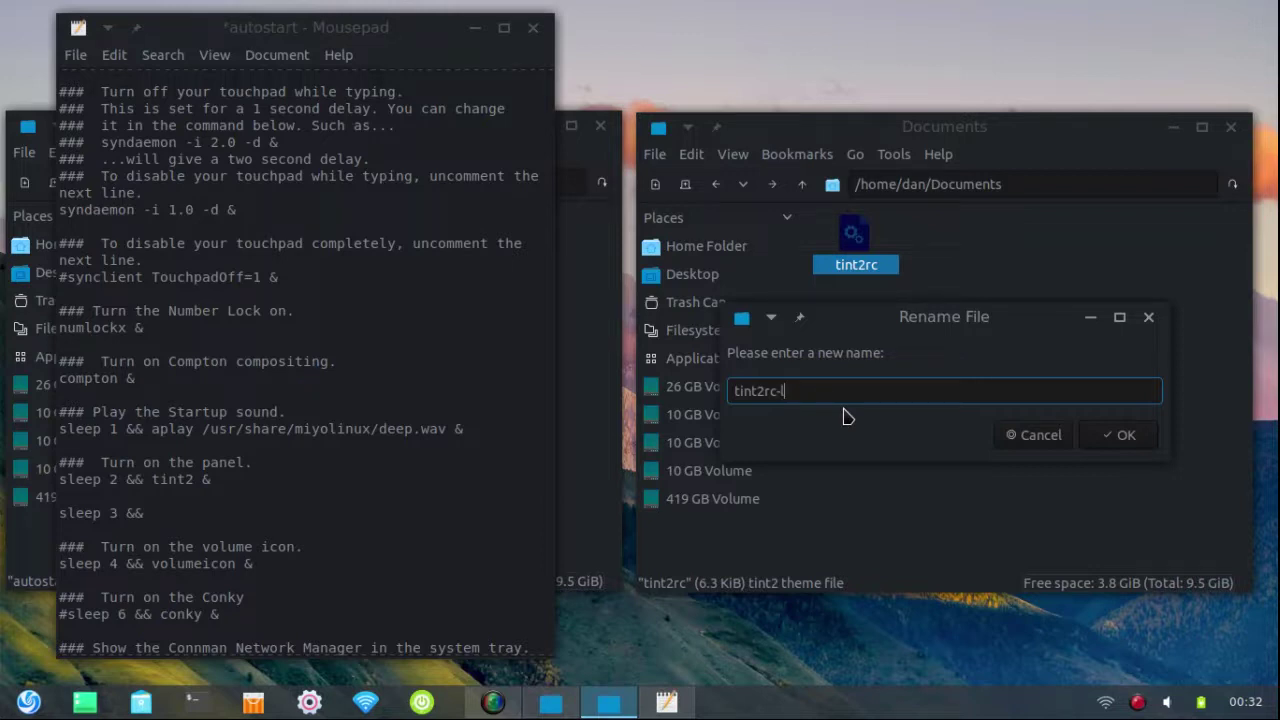
type("hers")
left_click(1138, 448)
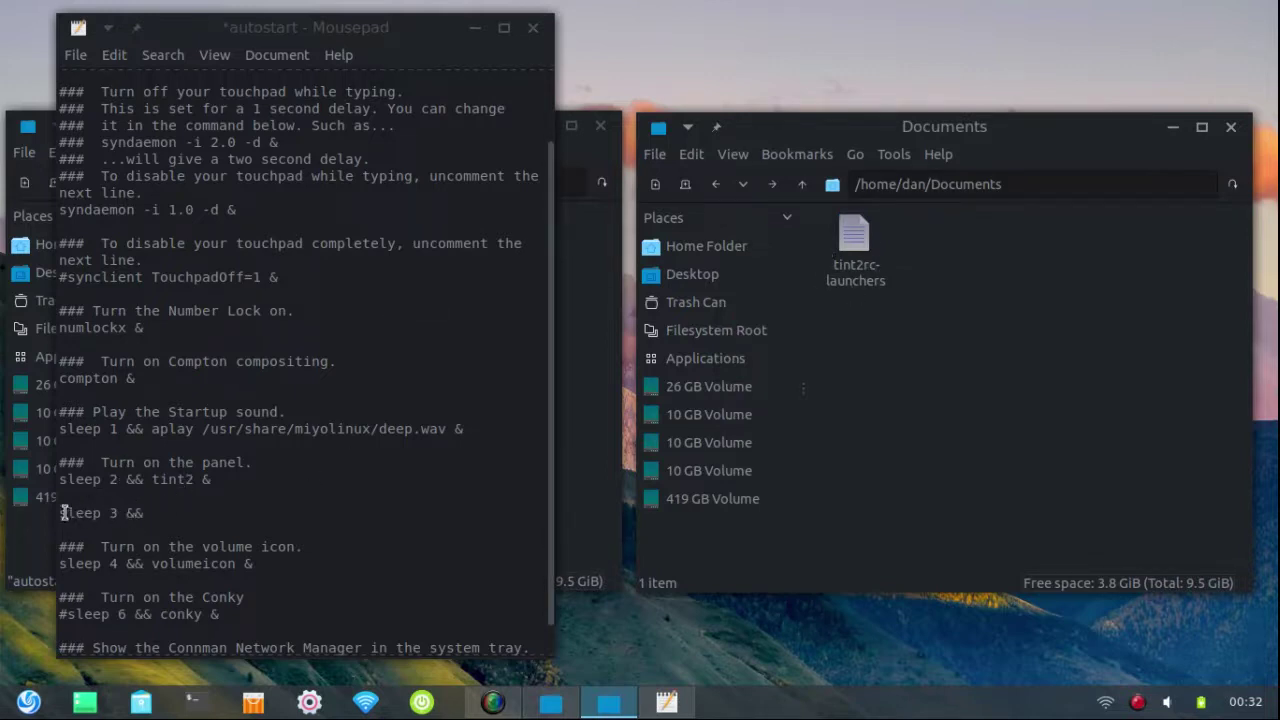
Finish the line as 'sleep 3 && tint2 -c ~/Documents/tint2rc-launchers &'
left_click(61, 512)
left_click_drag(61, 512, 160, 512)
left_click(177, 516)
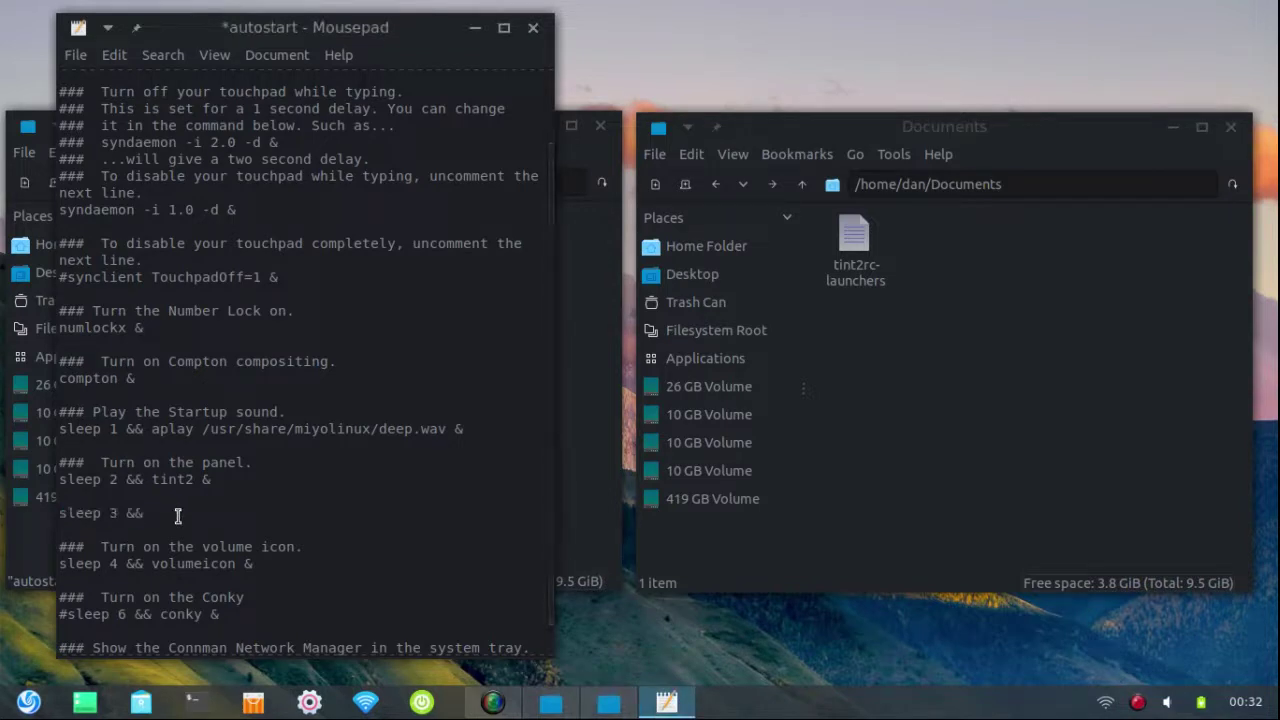
type("tint2")
type("~/Documents/")
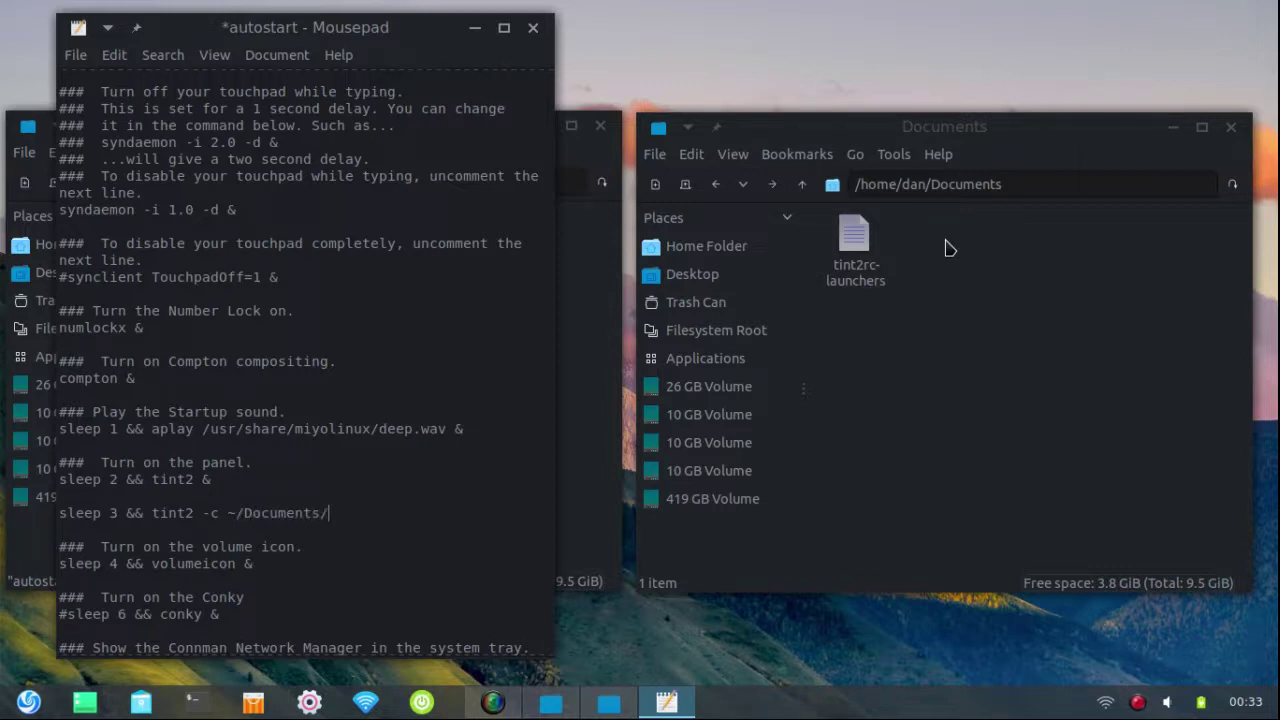
type("tint2rc-launchers")
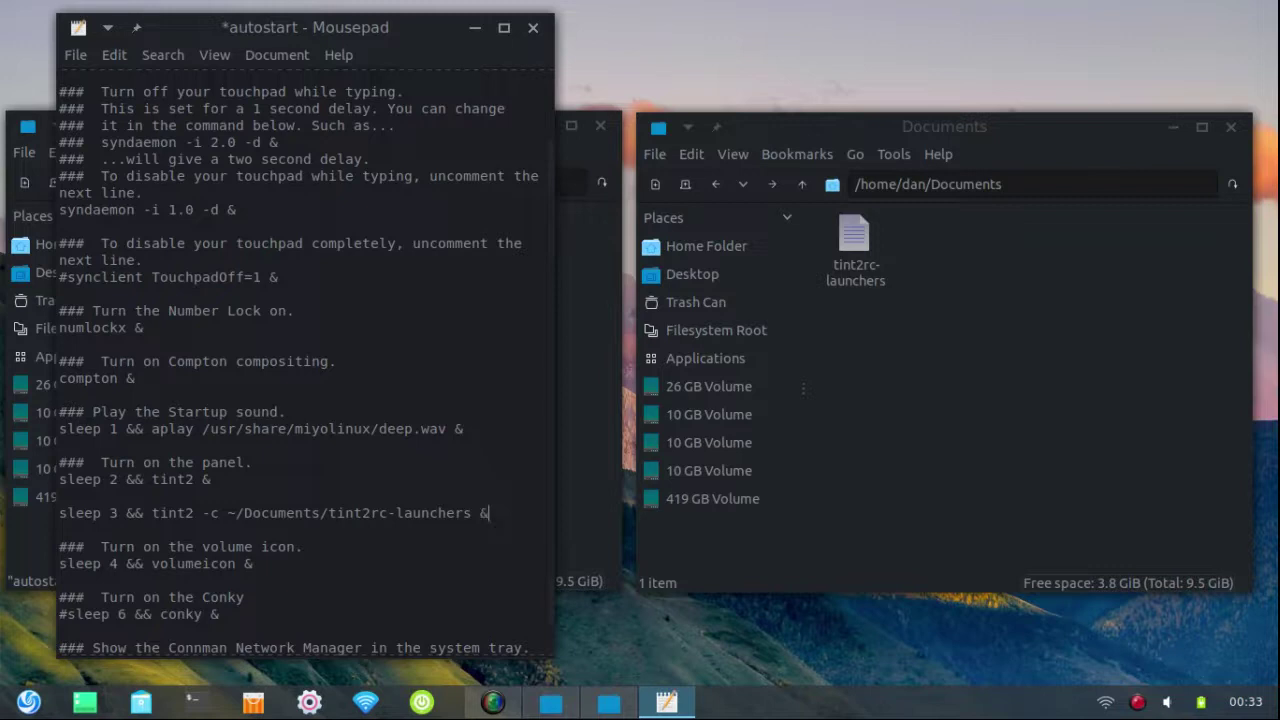
type(" &")
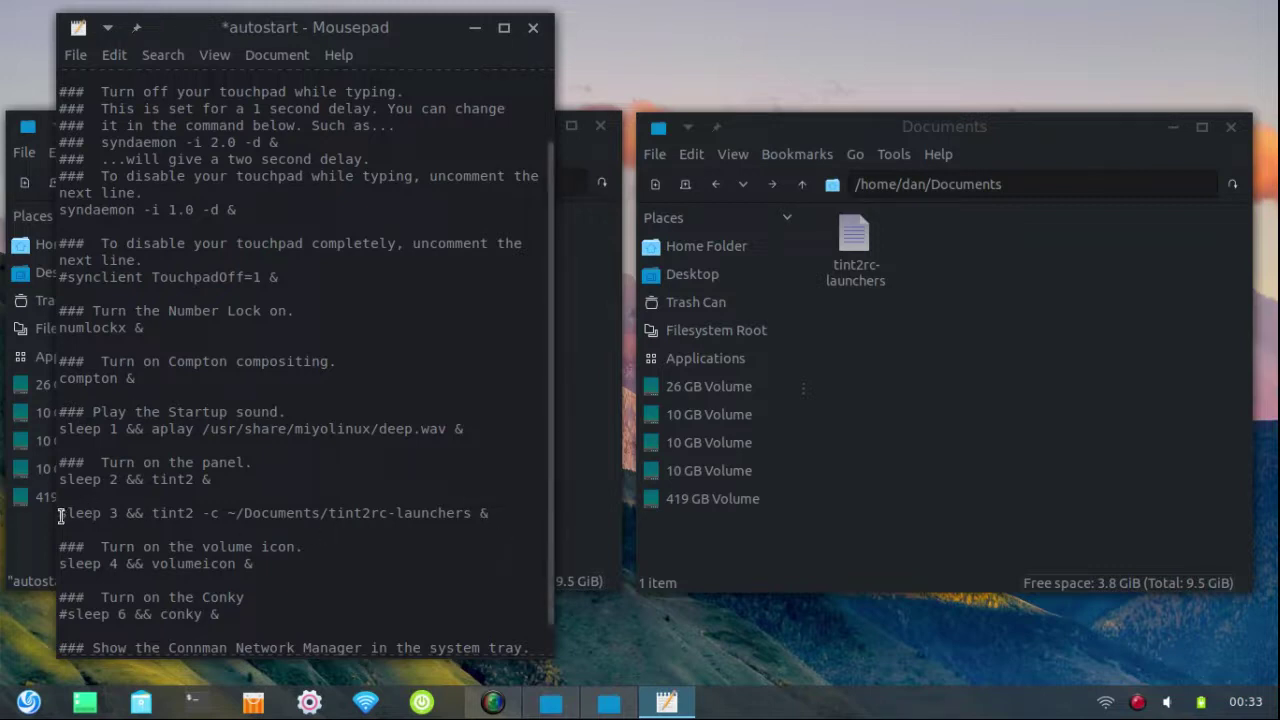
Highlight the sleep, -c and & parts of the new line, then save the autostart file
left_click_drag(60, 515, 193, 513)
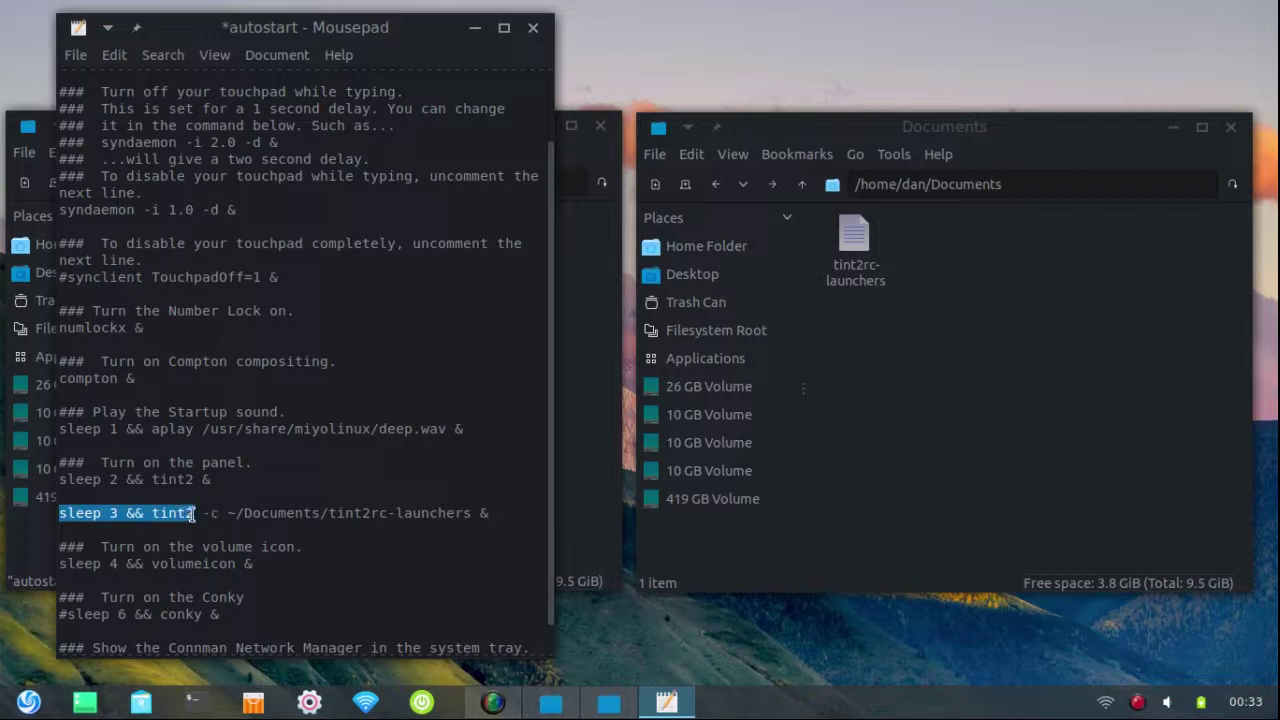
left_click(192, 513)
left_click_drag(203, 513, 441, 512)
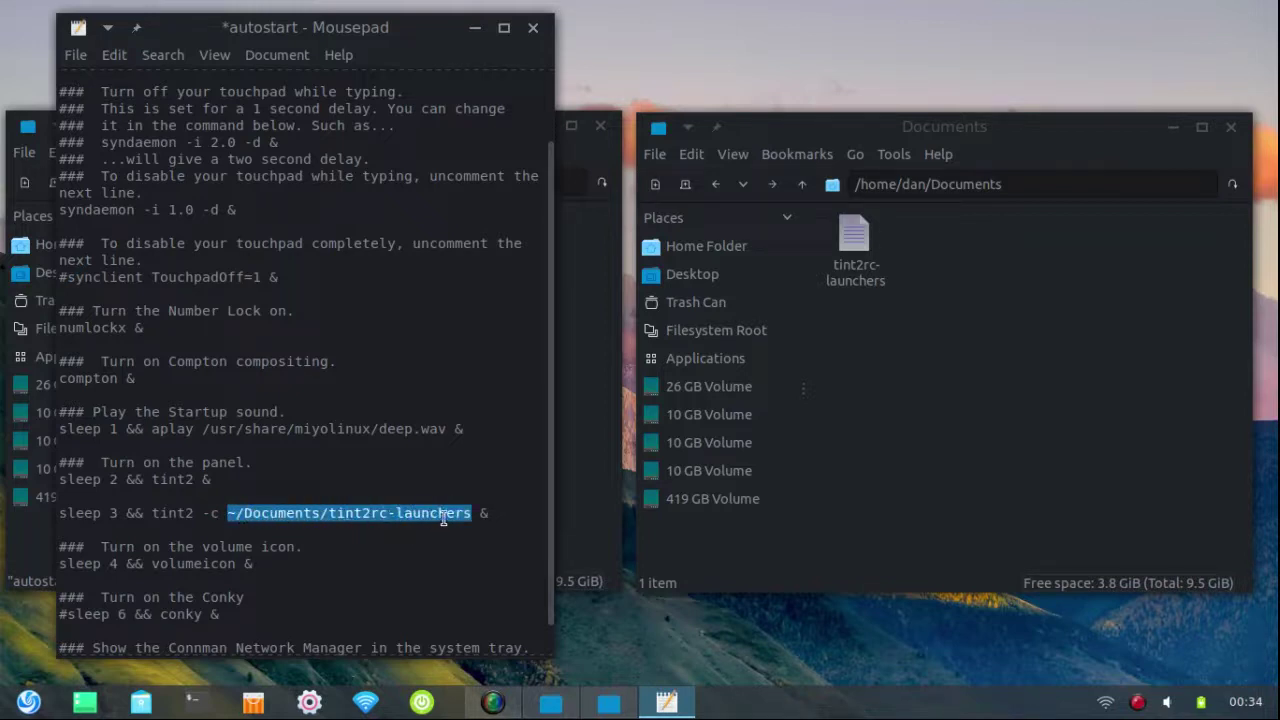
left_click_drag(480, 513, 490, 514)
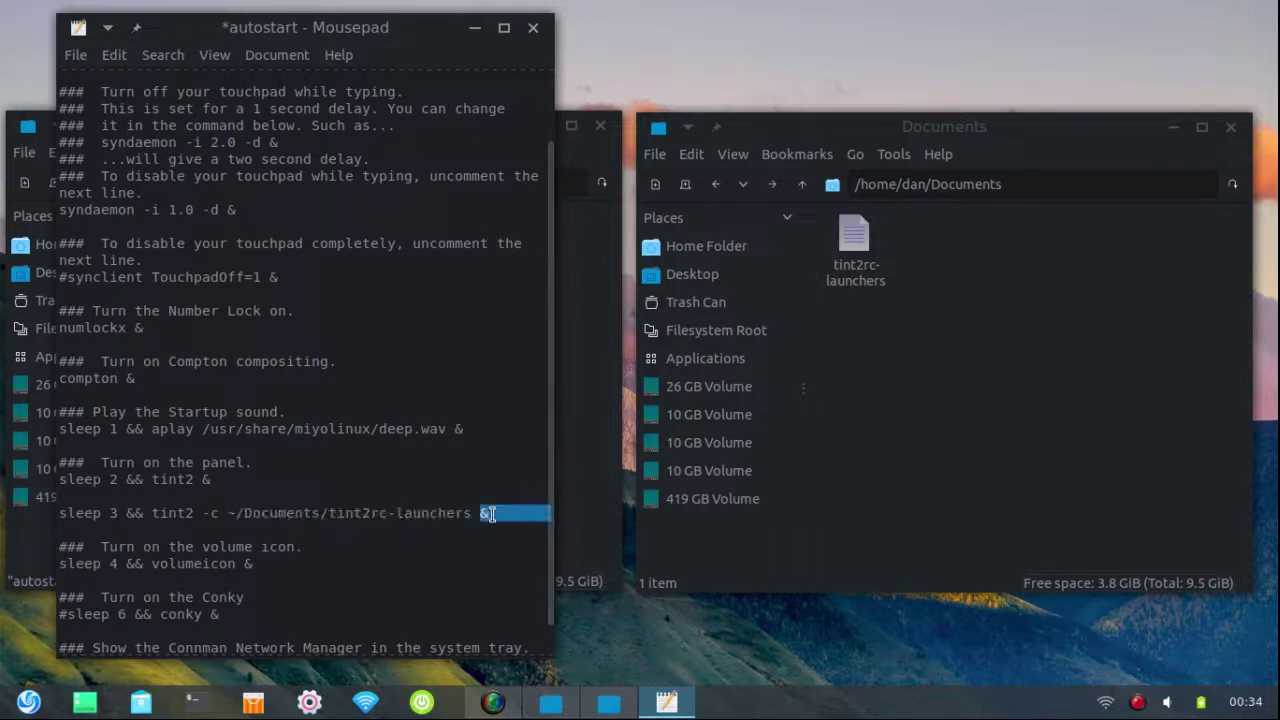
left_click(490, 514)
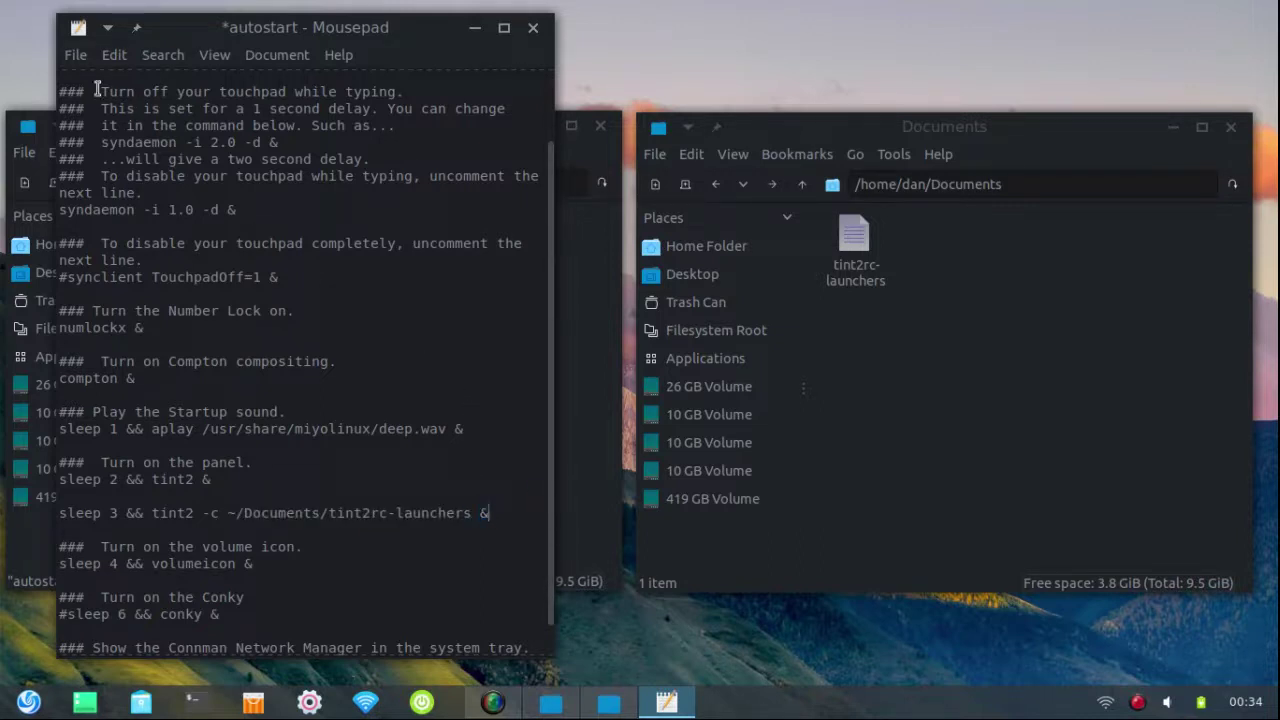
left_click(76, 55)
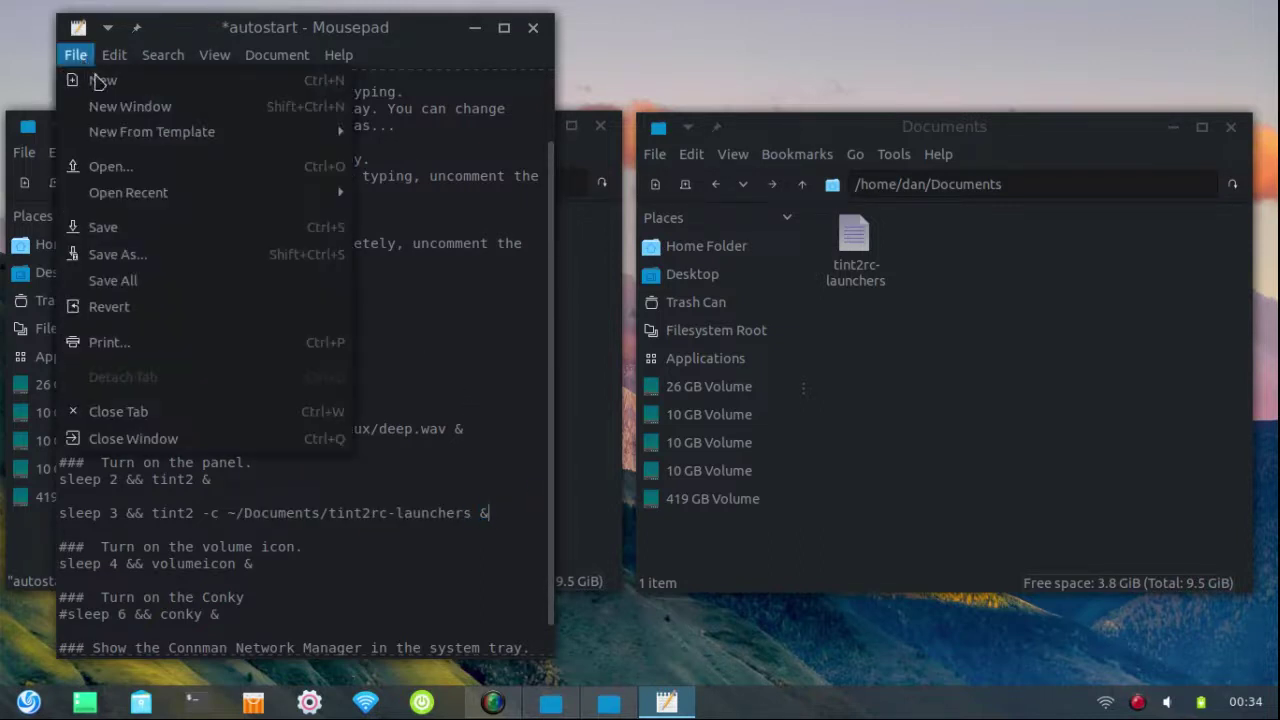
left_click(103, 228)
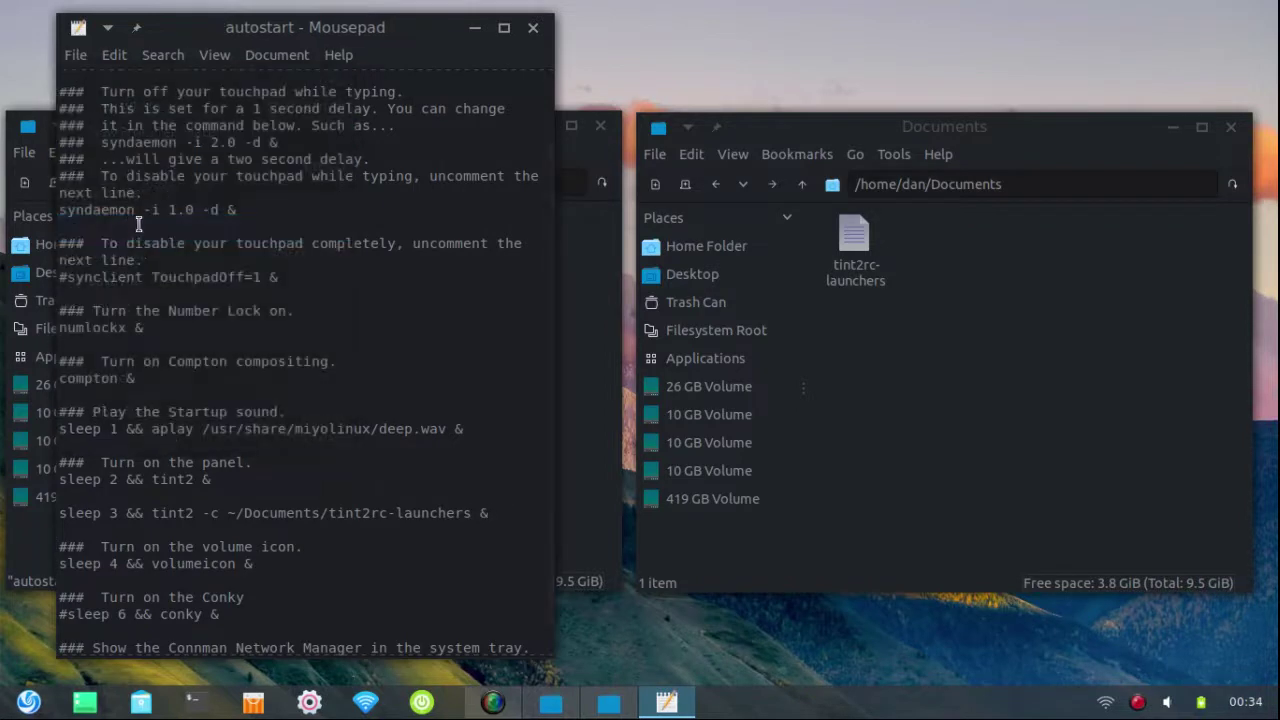
Close Mousepad, the Documents window and the openbox folder window
left_click(537, 28)
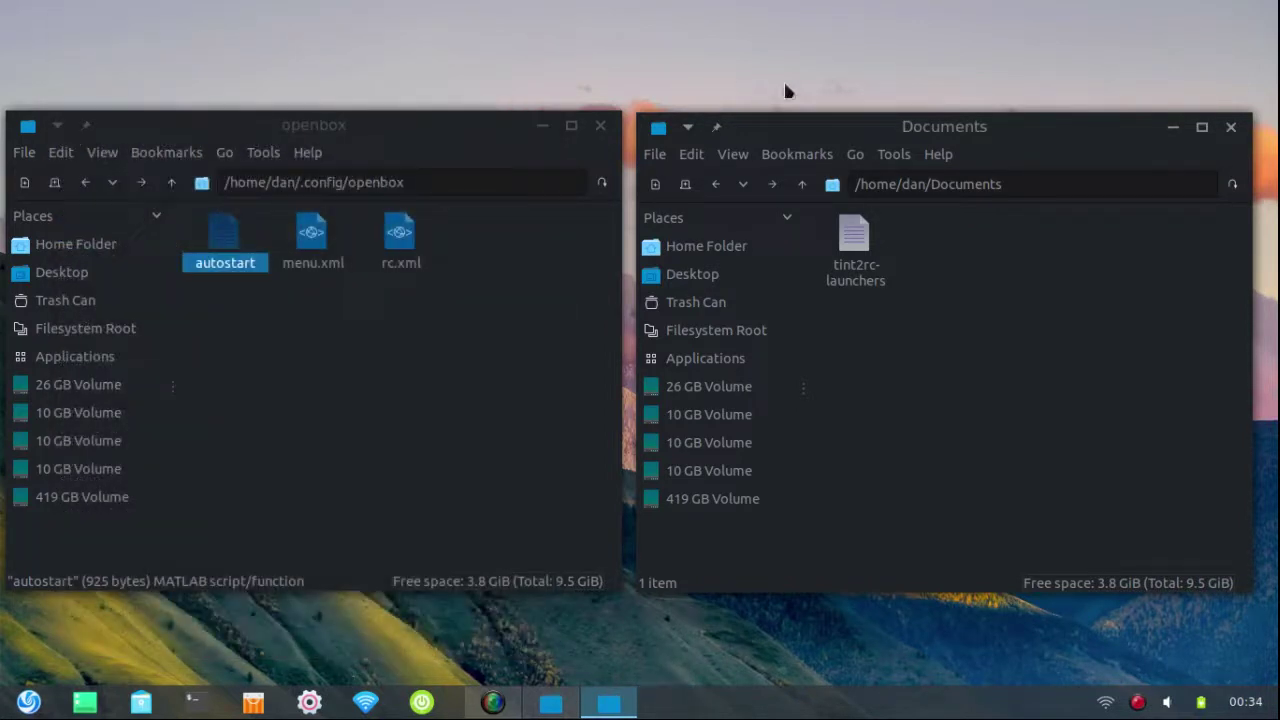
left_click(1232, 130)
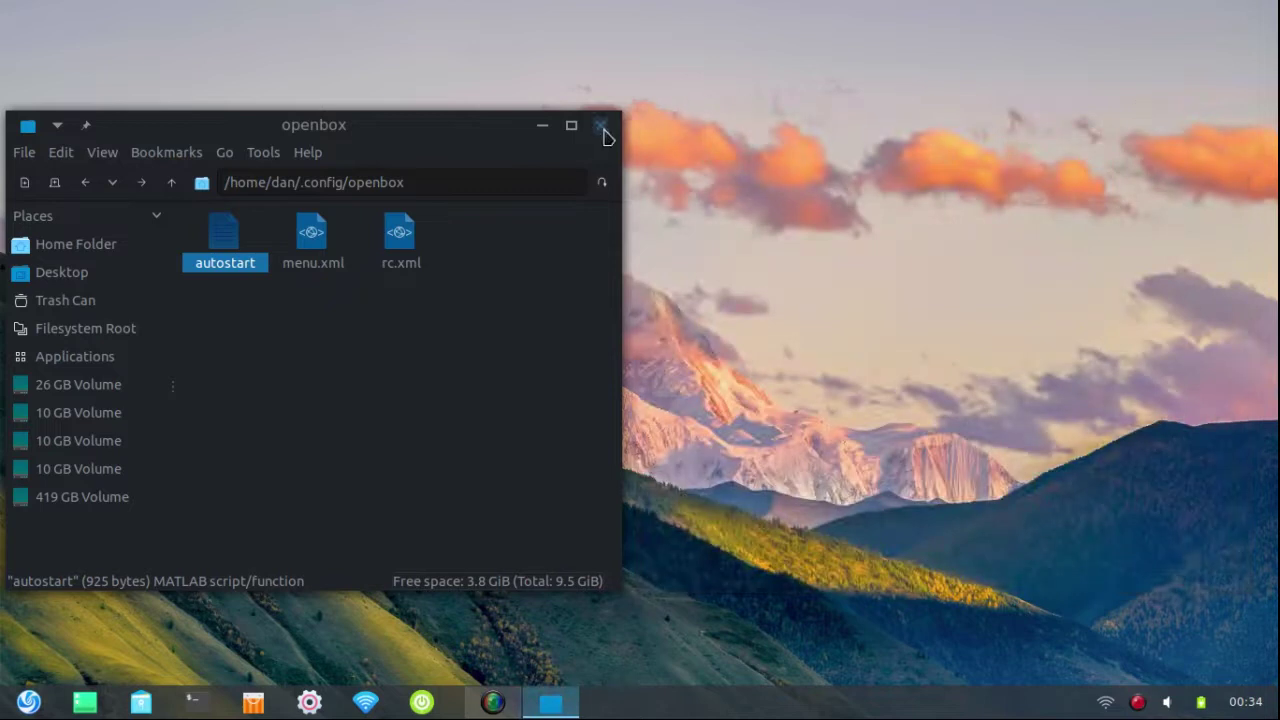
left_click(601, 127)
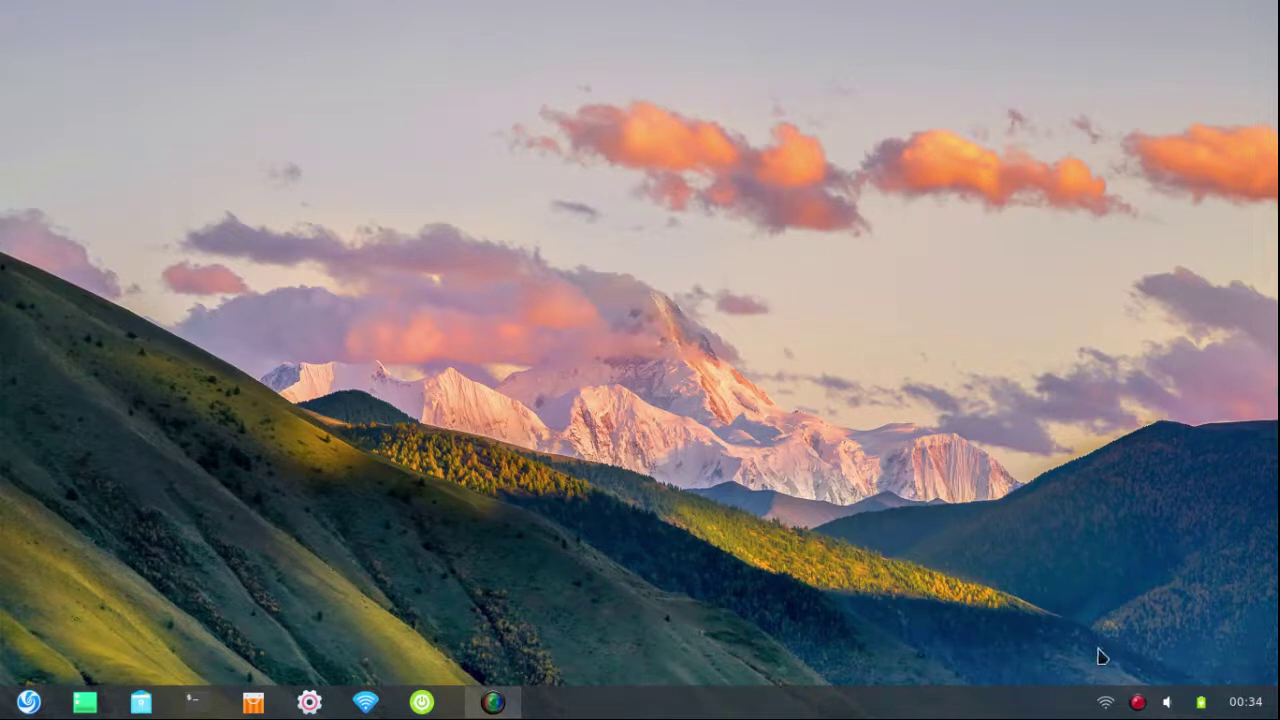
left_click(1145, 705)
mouse_move(630, 2)
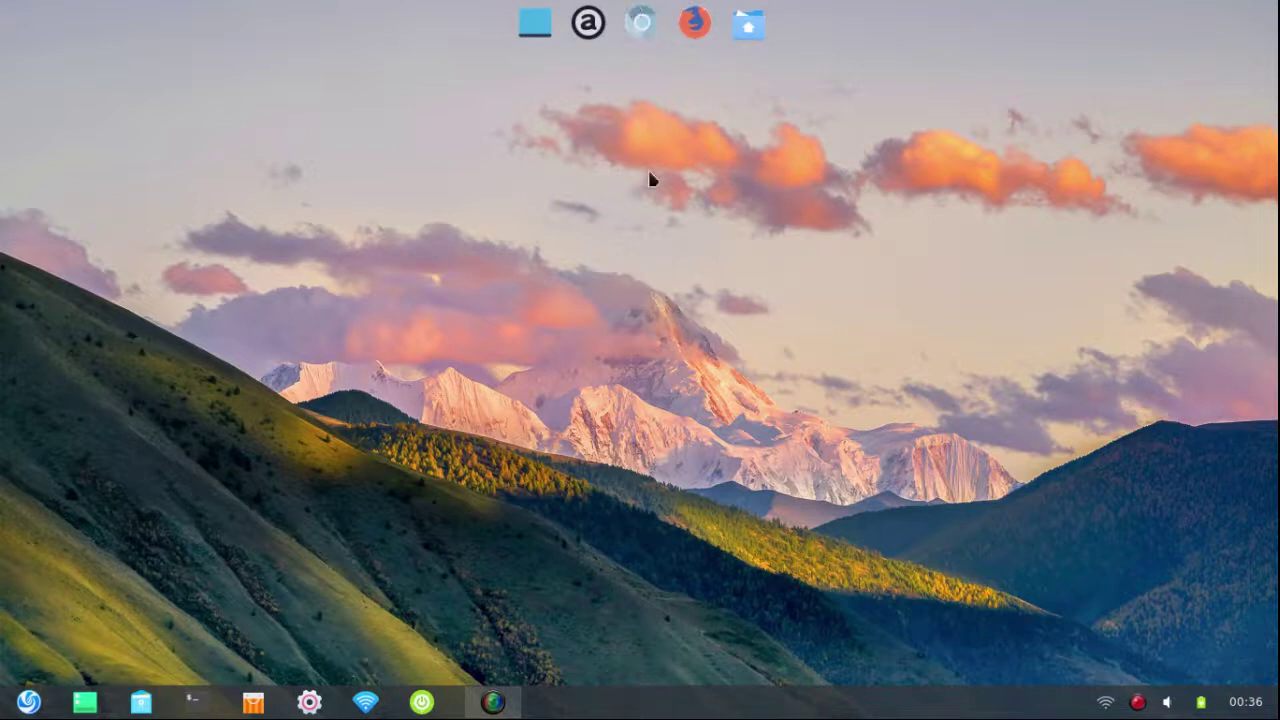